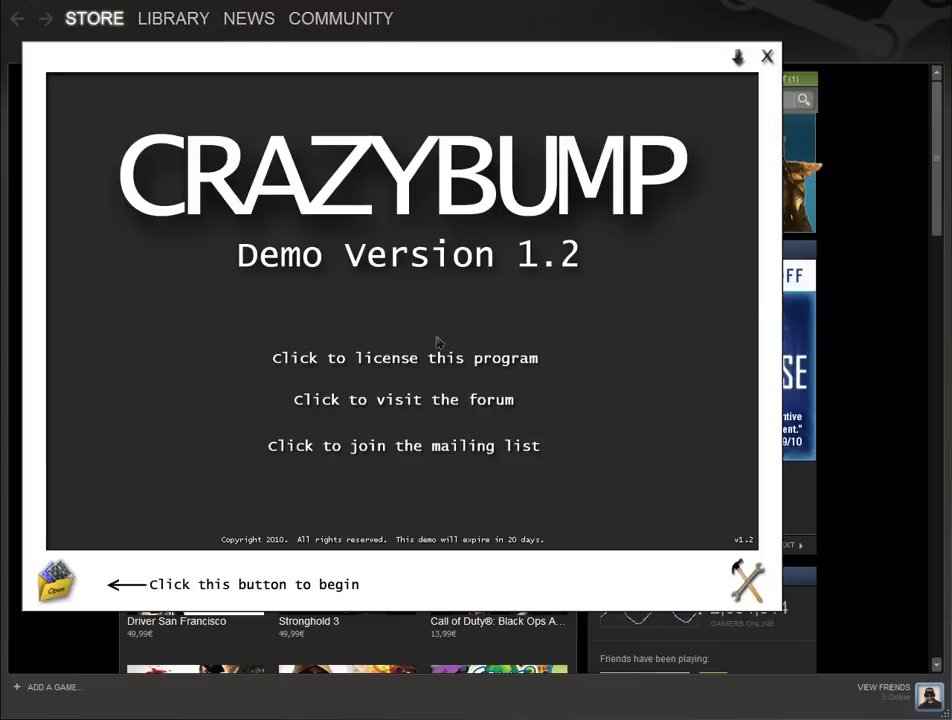
Step: Load the ConcreteFloors0005_4_thumbhuge photograph into CrazyBump and choose the left shape interpretation
left_click(37, 599)
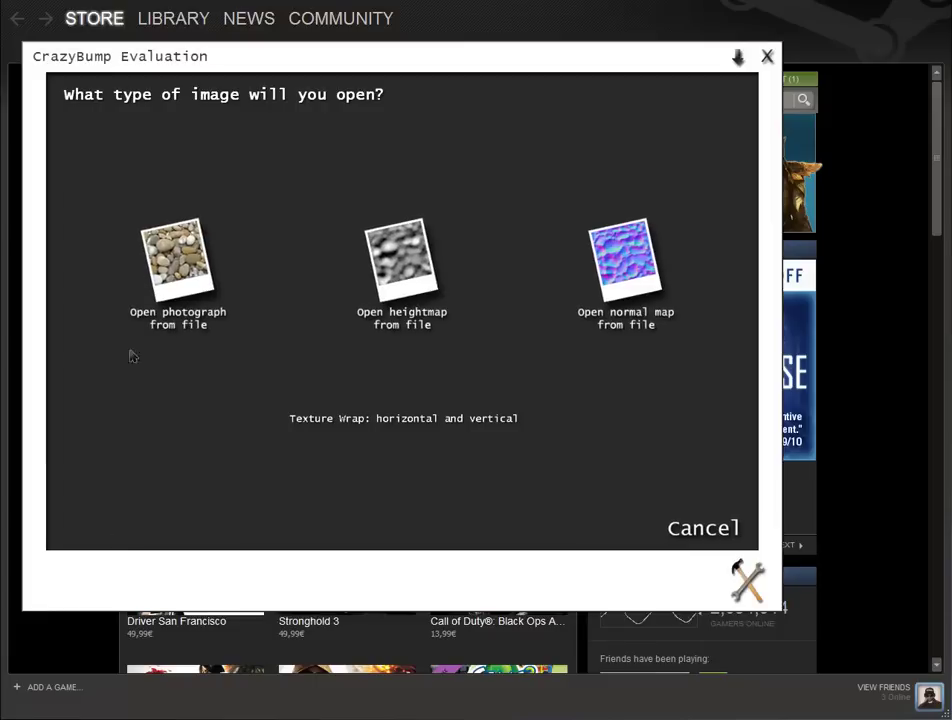
left_click(173, 258)
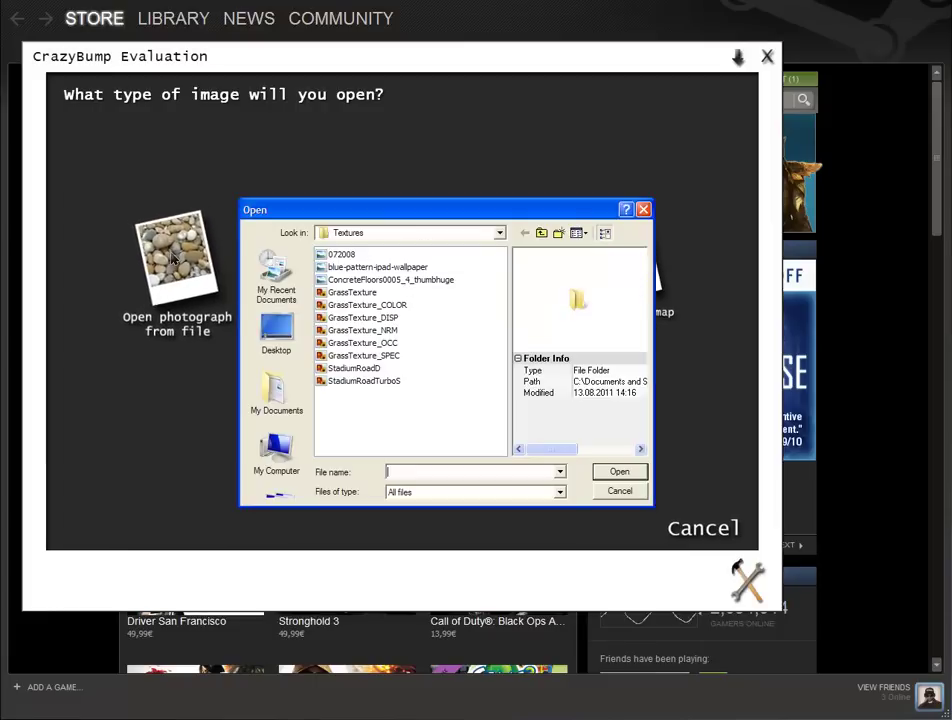
left_click(378, 280)
left_click(601, 474)
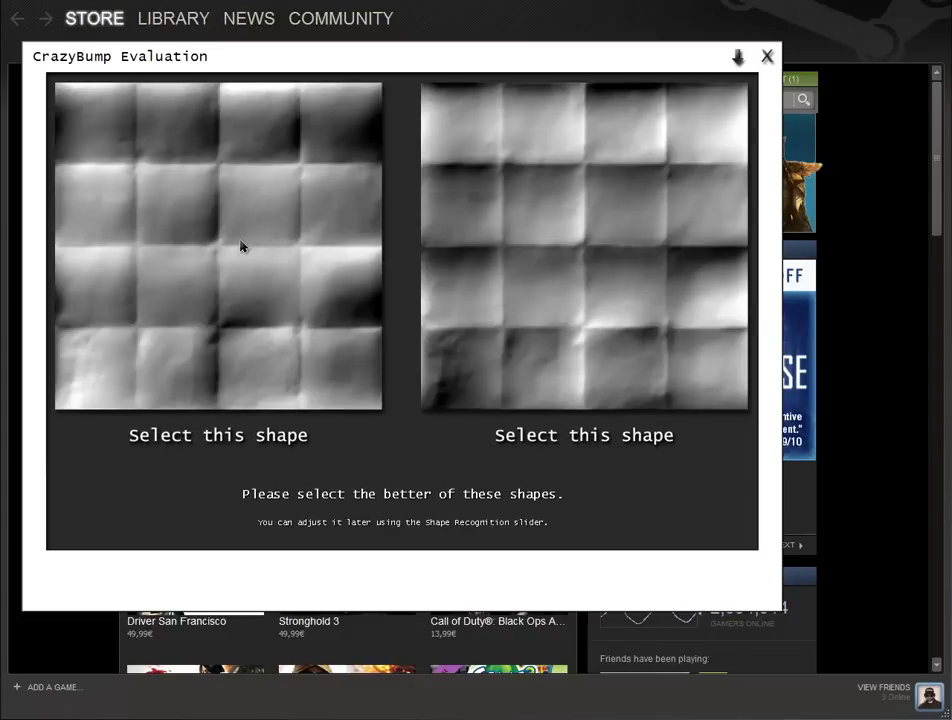
left_click(270, 263)
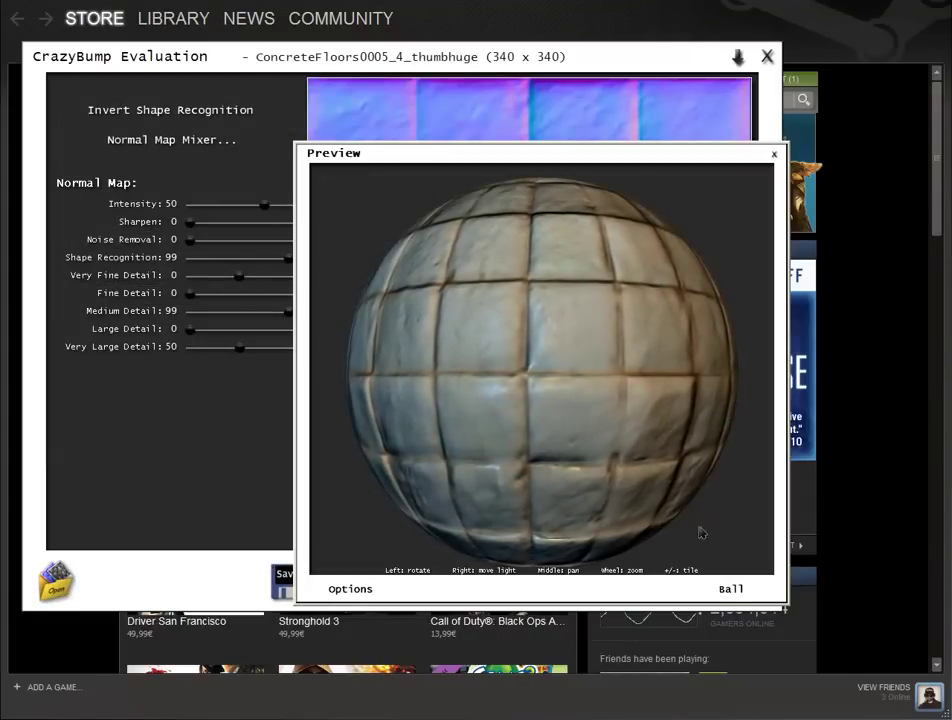
Step: Rotate the tiled preview sphere to inspect the concrete bumps
mouse_move(567, 419)
left_mouse_down()
mouse_move(189, 308)
mouse_move(516, 221)
mouse_move(633, 283)
mouse_move(531, 402)
mouse_move(659, 365)
mouse_move(627, 268)
mouse_move(516, 202)
mouse_move(319, 295)
mouse_move(240, 357)
mouse_move(251, 302)
mouse_move(138, 227)
mouse_move(484, 361)
mouse_move(625, 374)
mouse_move(619, 338)
left_mouse_up()
left_click(774, 155)
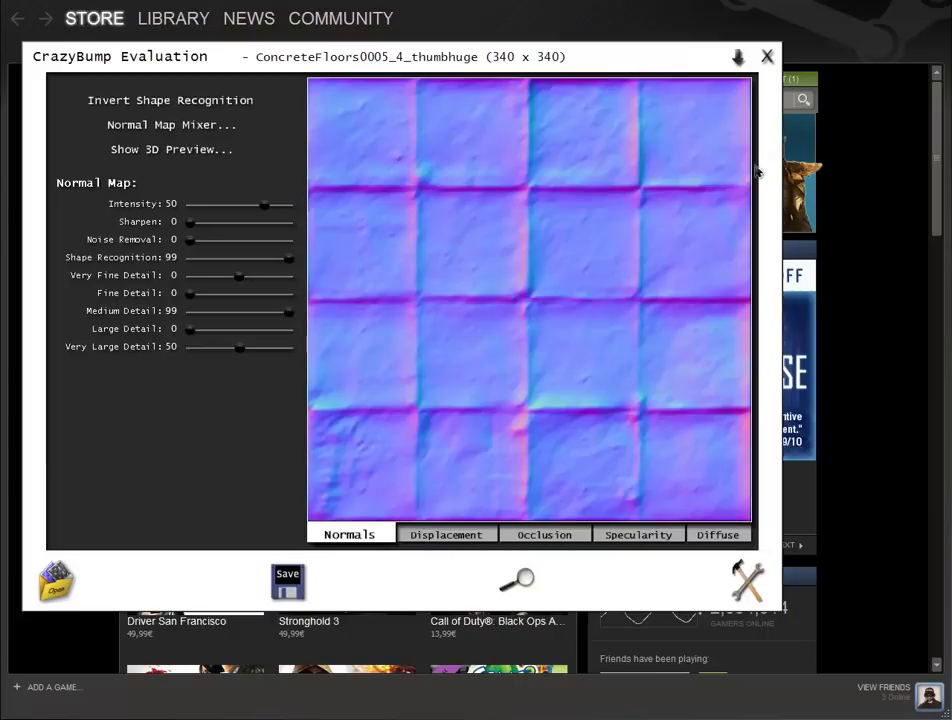
left_click(432, 540)
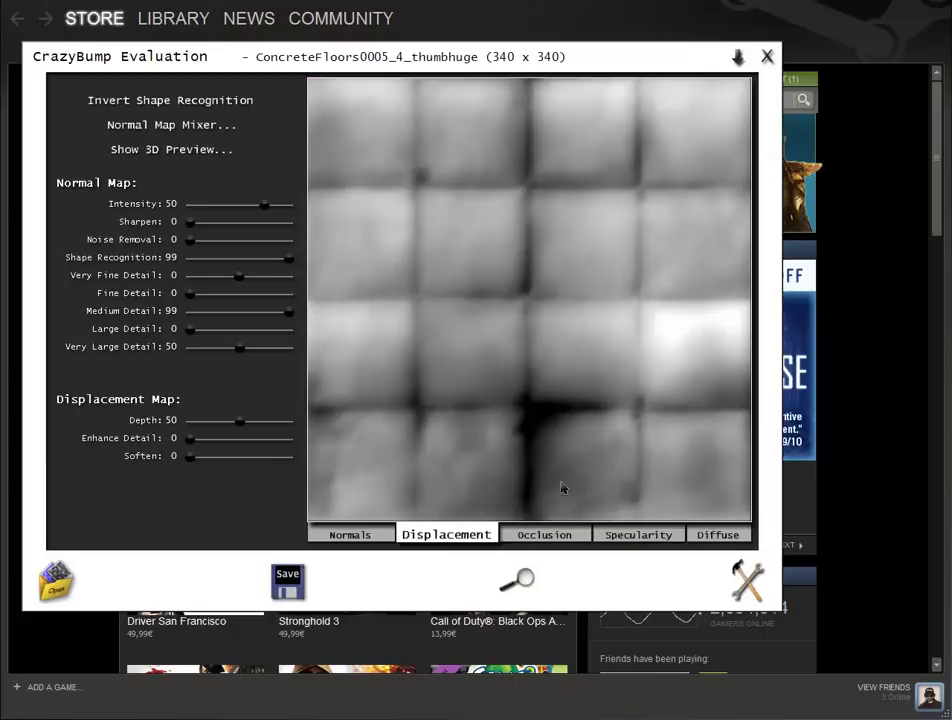
left_click(588, 537)
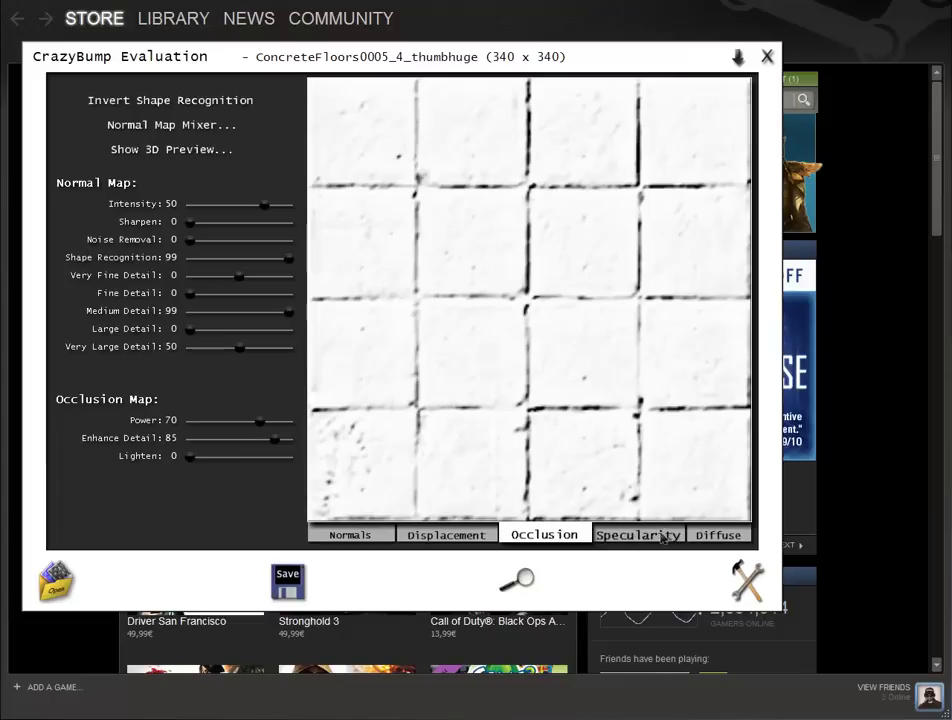
left_click(630, 535)
left_click(718, 534)
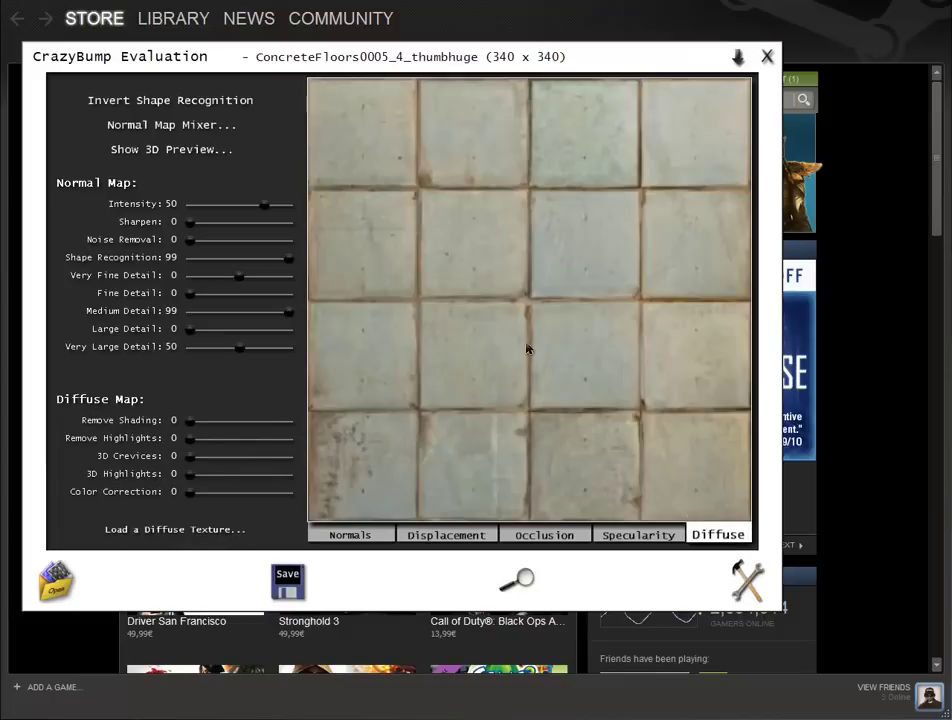
left_click(645, 540)
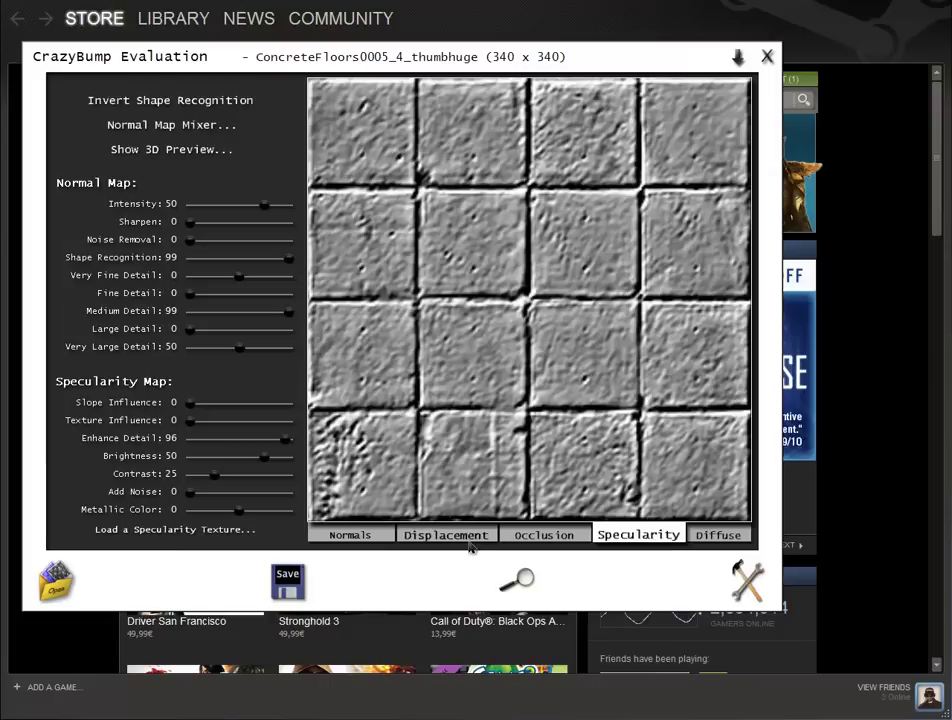
left_click(355, 537)
left_click(716, 537)
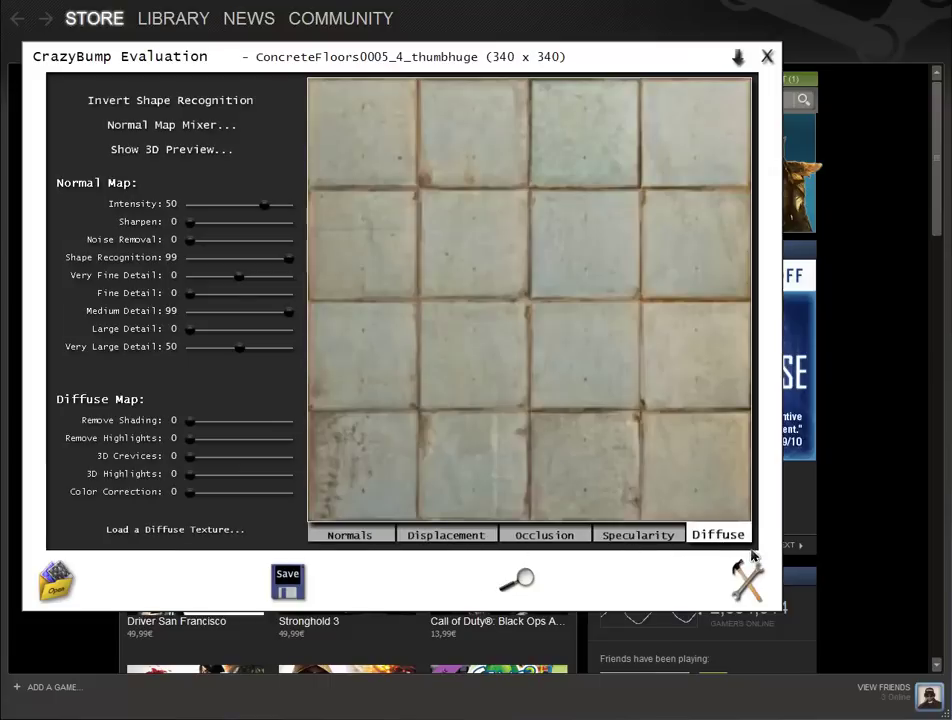
left_click(446, 535)
left_click(515, 537)
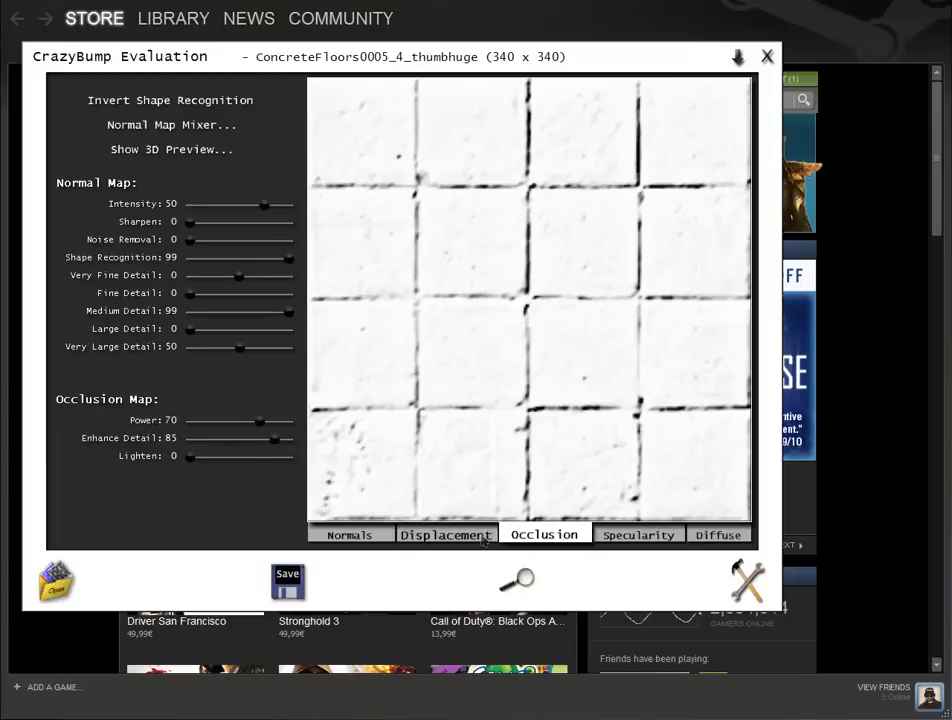
left_click(366, 535)
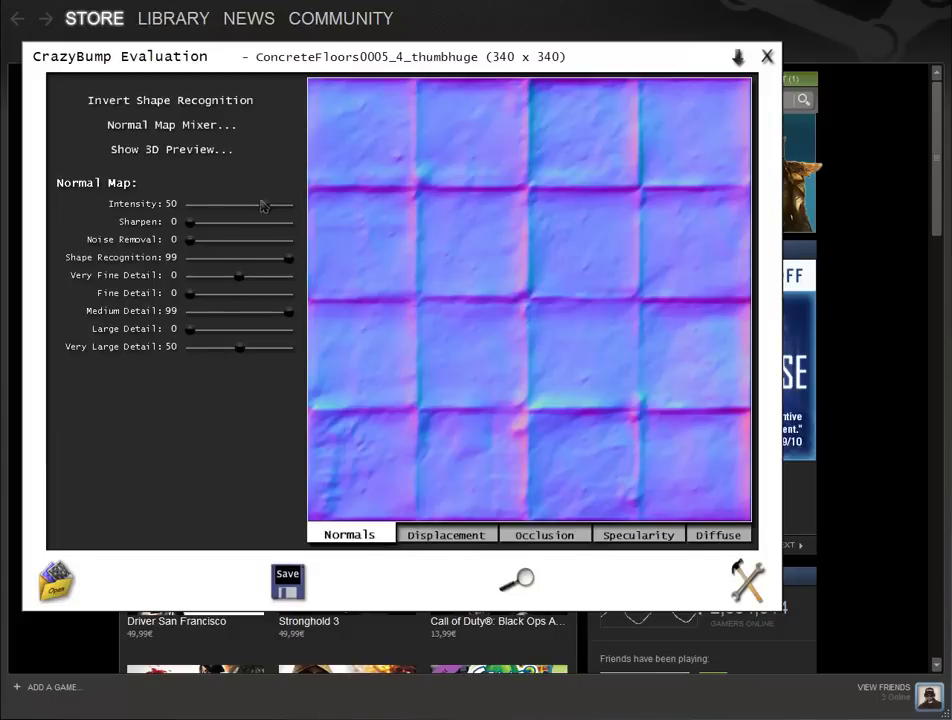
Step: Tune the normal map to intensity 48, fine detail 41, very fine detail -21, noise removal 2, sharpen 18
mouse_move(262, 205)
left_mouse_down()
mouse_move(301, 205)
mouse_move(279, 208)
left_mouse_up()
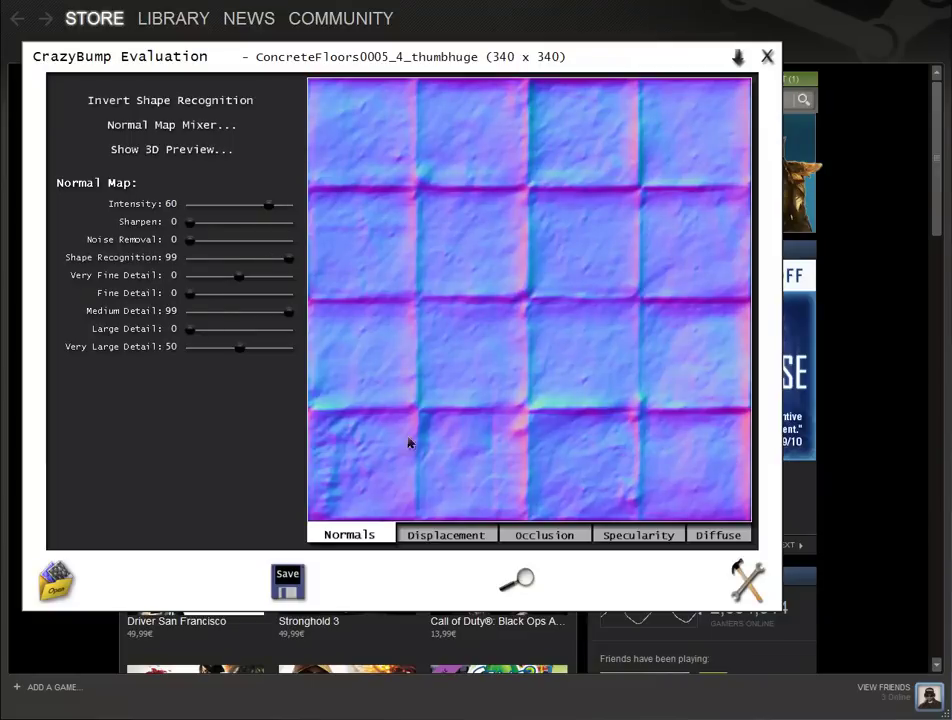
mouse_move(192, 295)
left_mouse_down()
mouse_move(248, 293)
mouse_move(219, 276)
mouse_move(240, 297)
mouse_move(231, 297)
left_mouse_up()
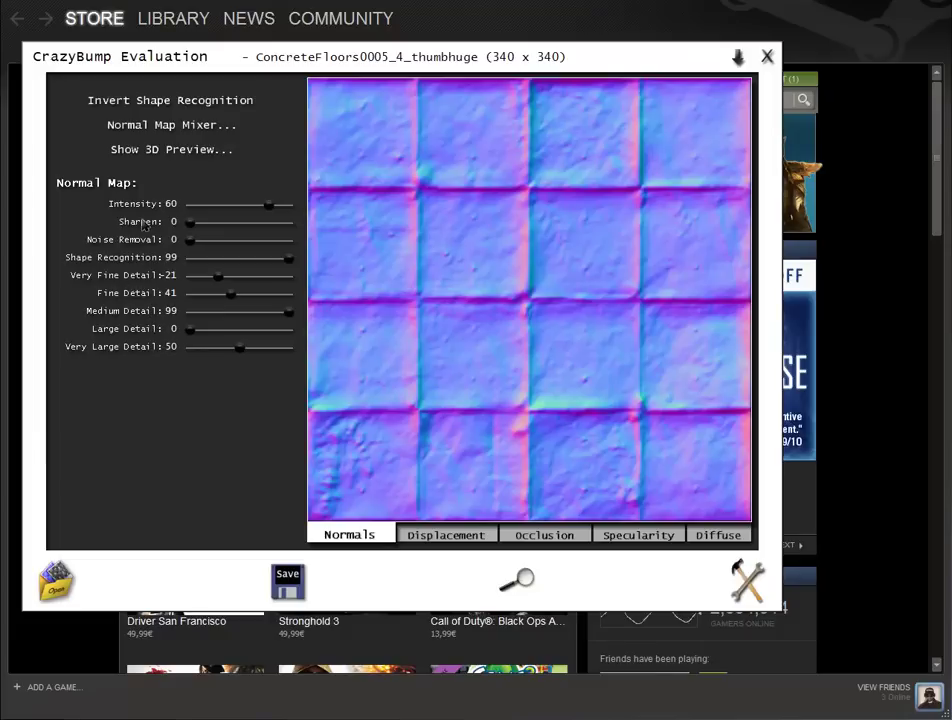
mouse_move(190, 242)
left_mouse_down()
mouse_move(305, 242)
mouse_move(268, 246)
left_mouse_up()
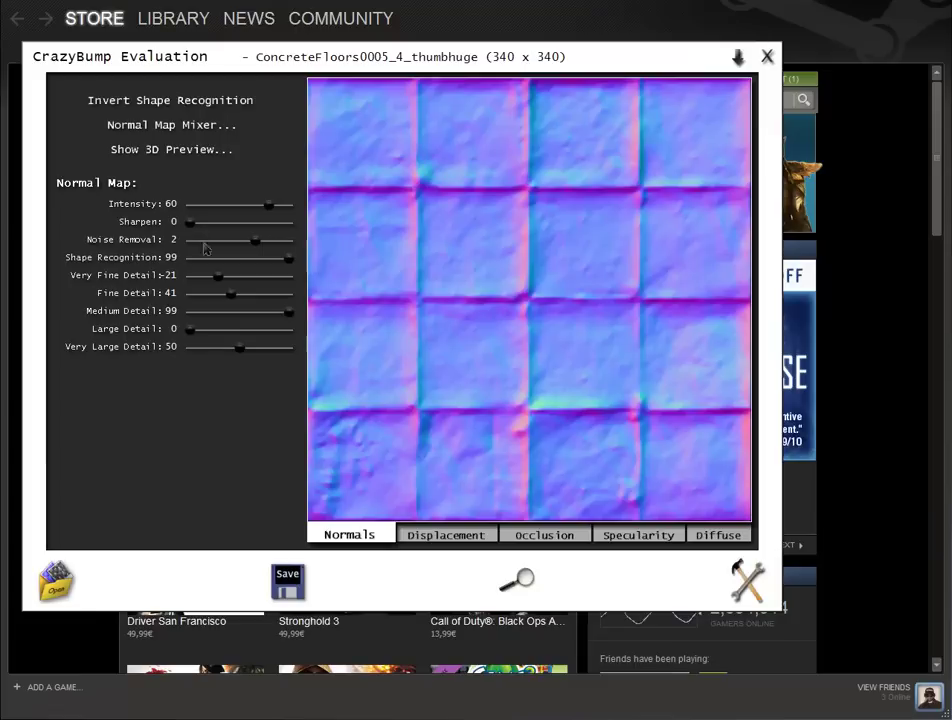
mouse_move(193, 222)
left_mouse_down()
mouse_move(270, 222)
mouse_move(208, 223)
left_mouse_up()
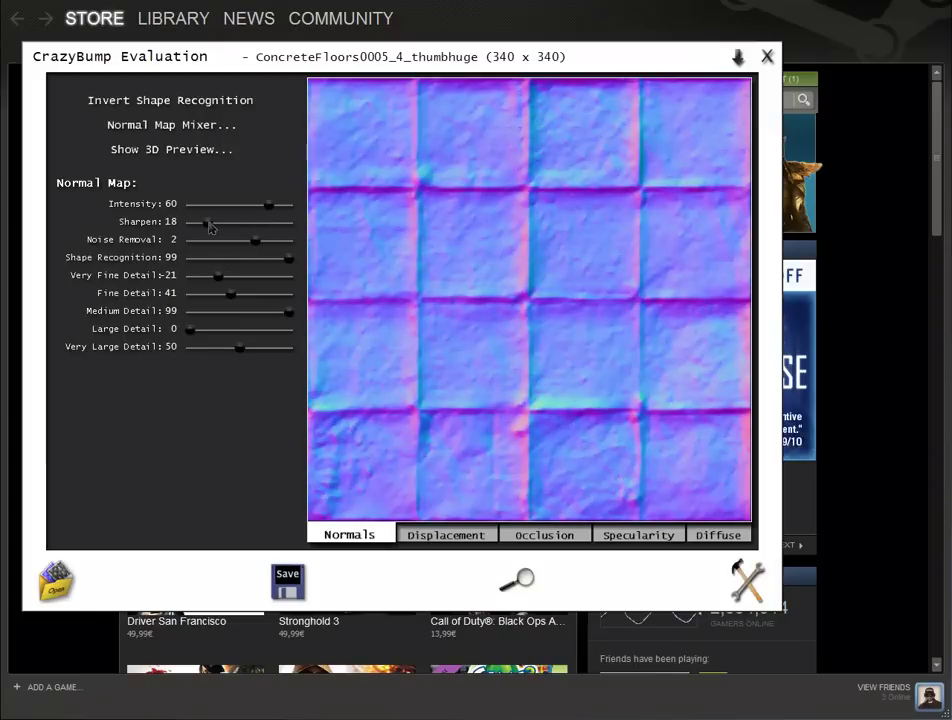
left_click(452, 536)
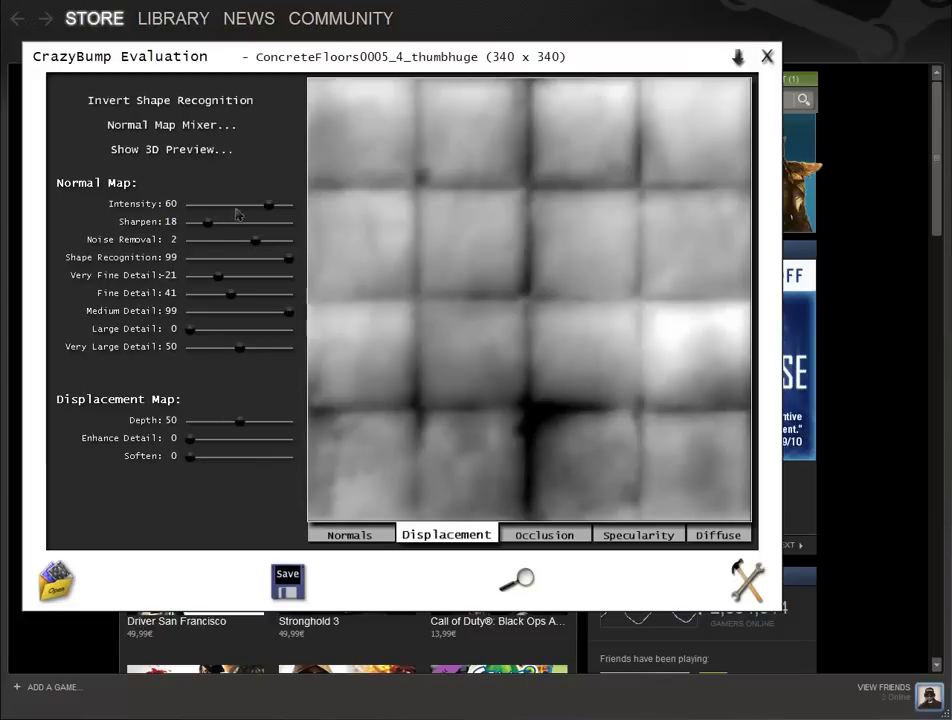
mouse_move(277, 211)
left_mouse_down()
mouse_move(289, 207)
mouse_move(190, 207)
mouse_move(290, 206)
mouse_move(238, 206)
mouse_move(266, 214)
left_mouse_up()
Step: Use Save All Textures to export every generated map as PNG into the Textures folder
left_click(287, 580)
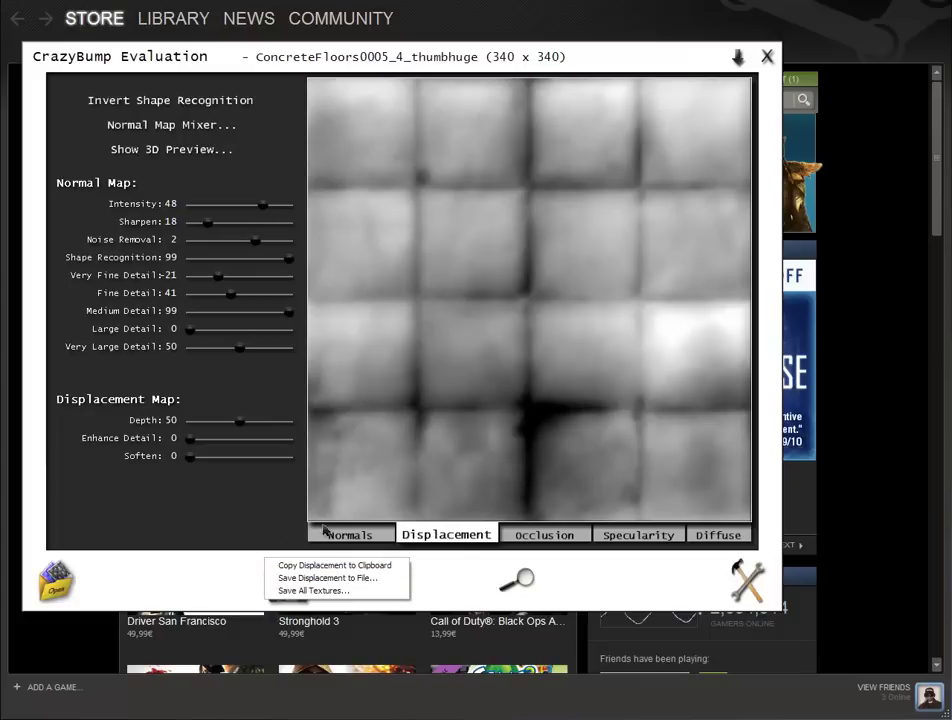
left_click(385, 591)
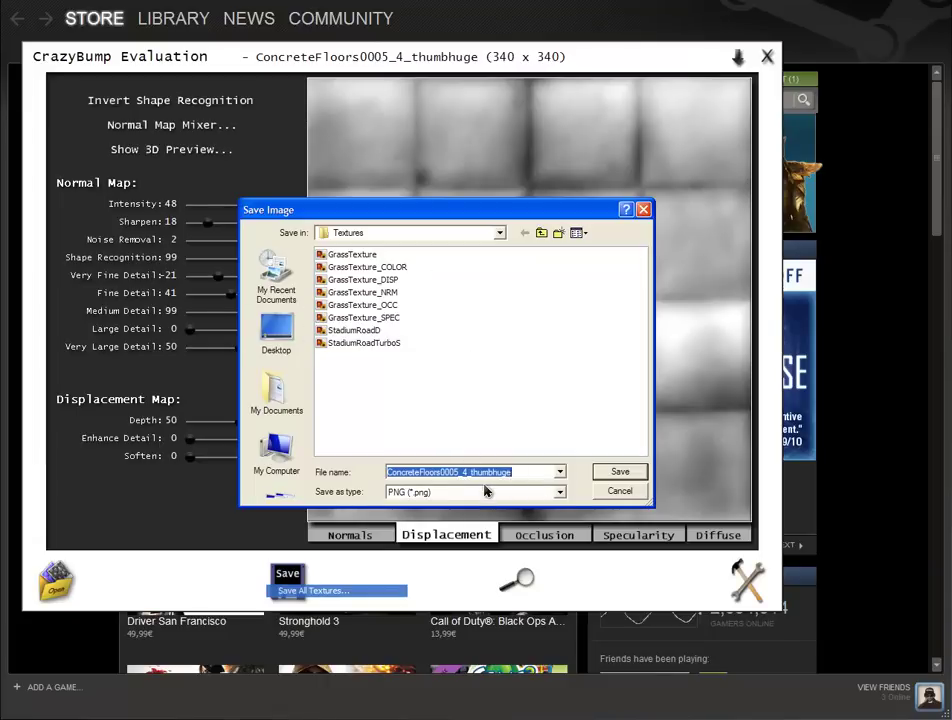
left_click(603, 479)
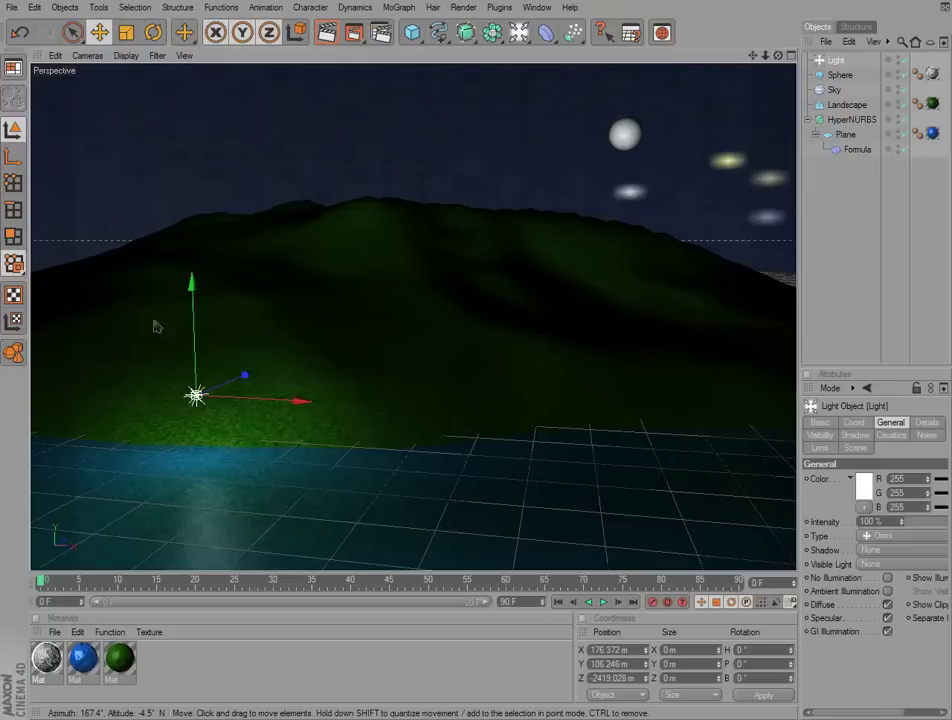
Step: Render the active view showing the grassy hill, rippled water, starry sky and moon
left_click(335, 38)
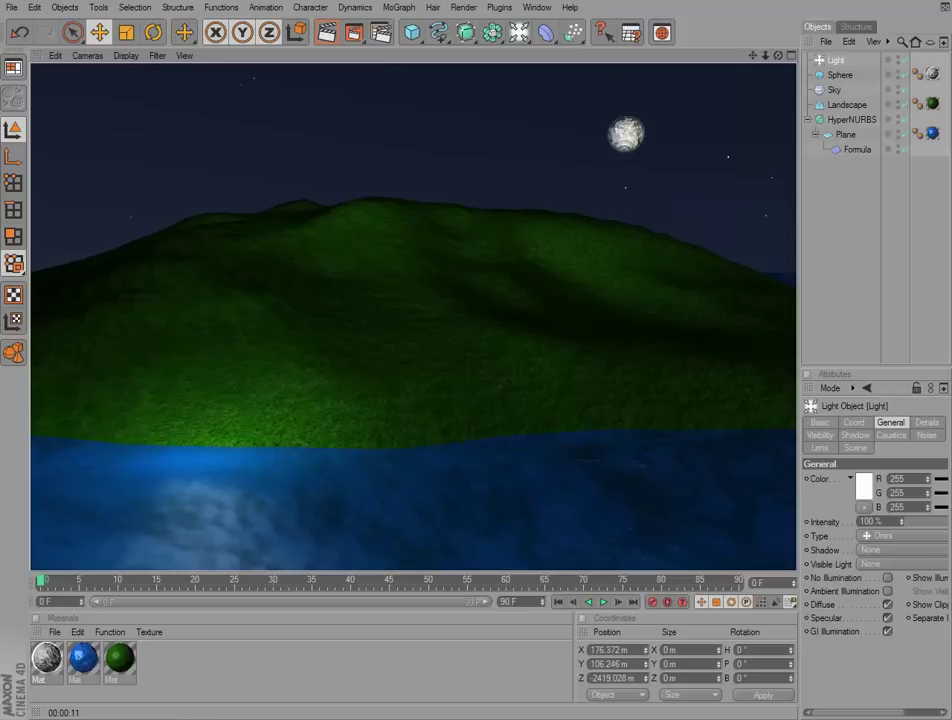
Step: Save the night scene as 'Urok 2 Rezultat'
left_click(12, 7)
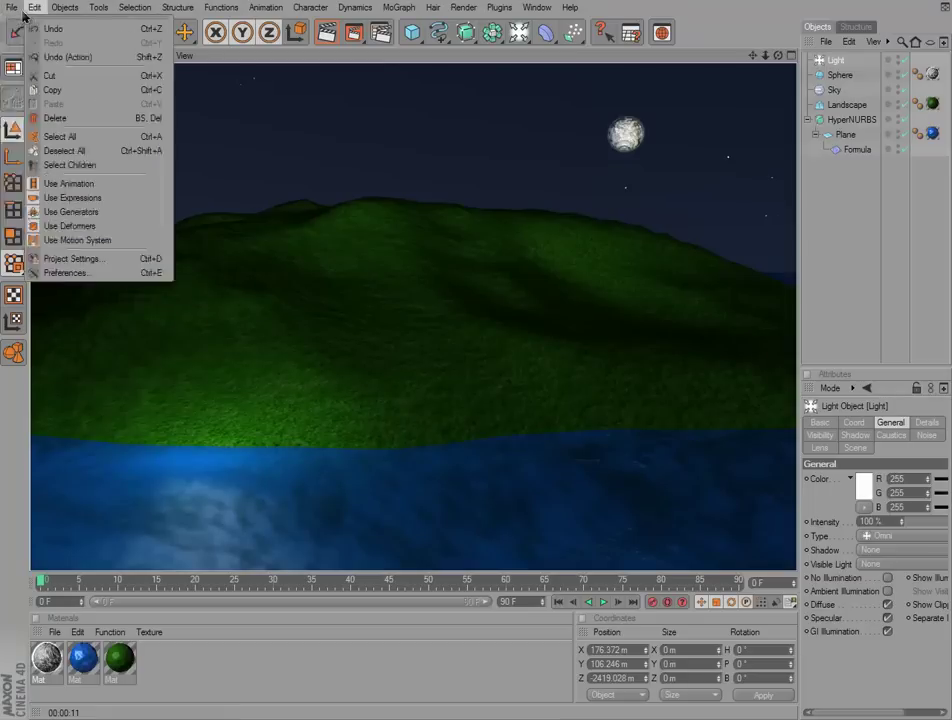
left_click(31, 122)
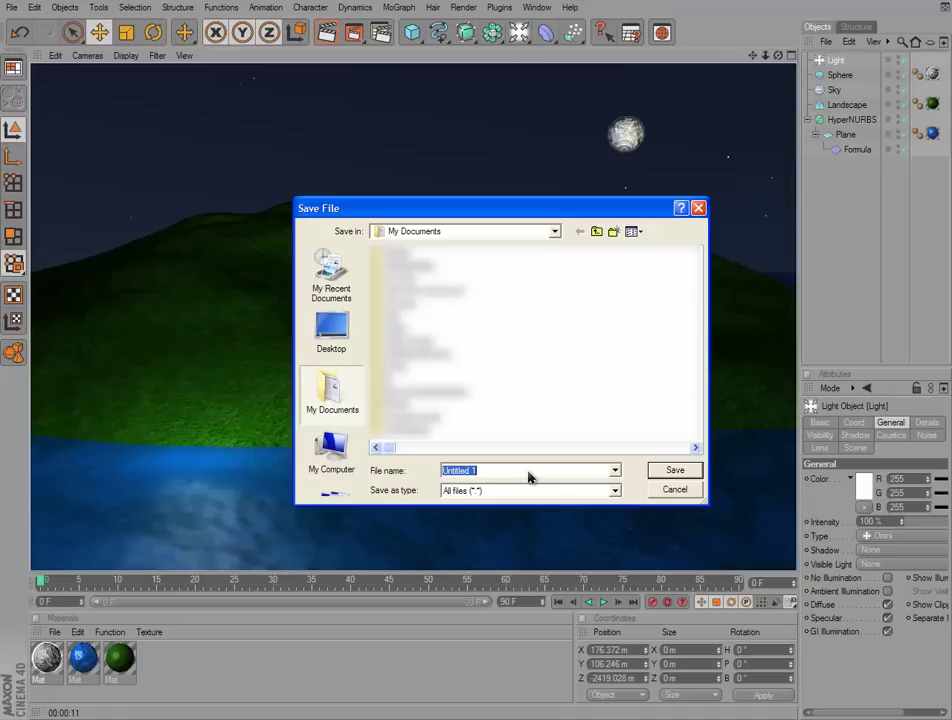
type("Urok 2 Rezultat")
key("Return")
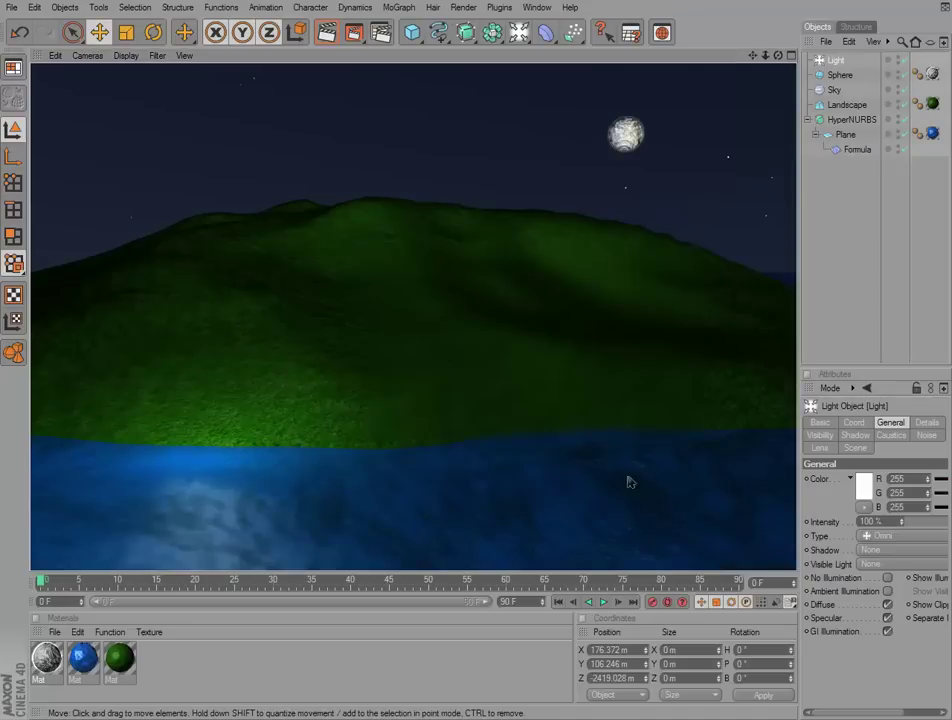
Step: Start a new empty project
left_click(14, 9)
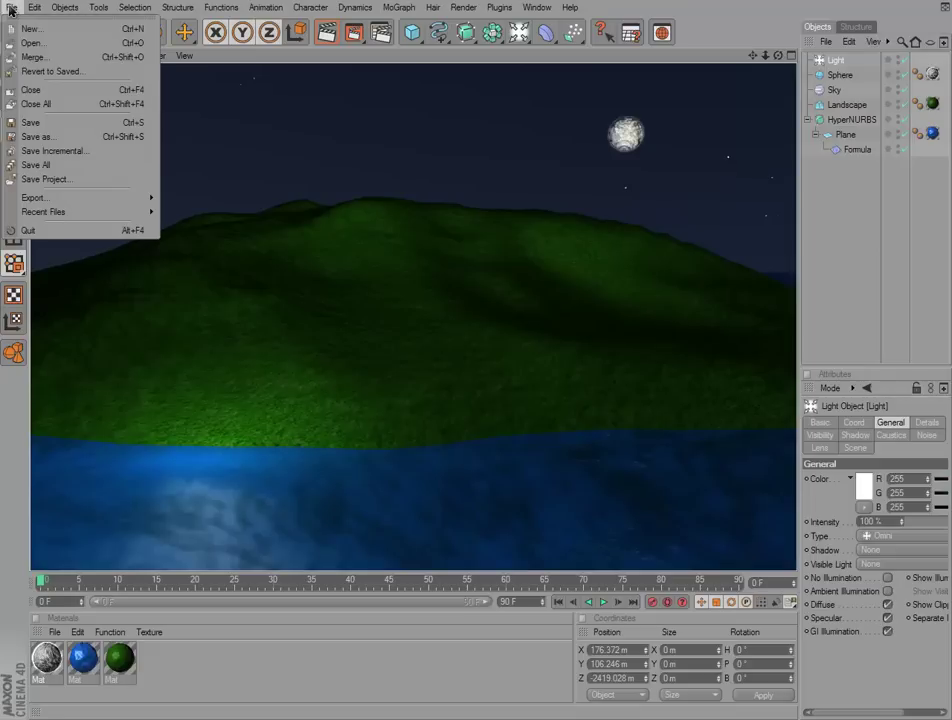
left_click(12, 11)
left_click(12, 11)
left_click(42, 29)
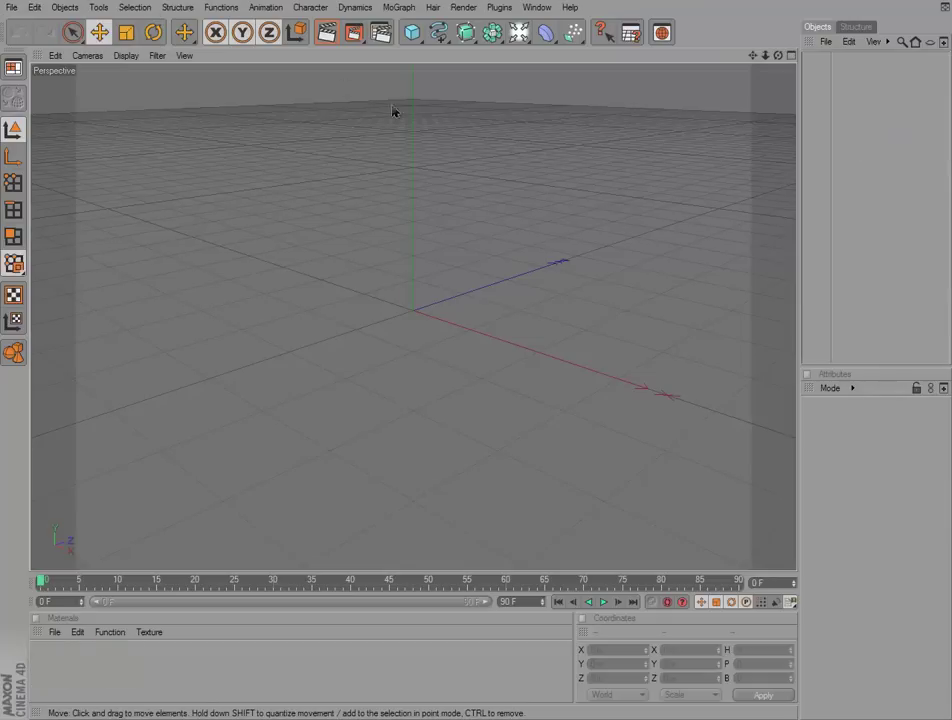
left_click_drag(478, 357, 478, 357, "alt")
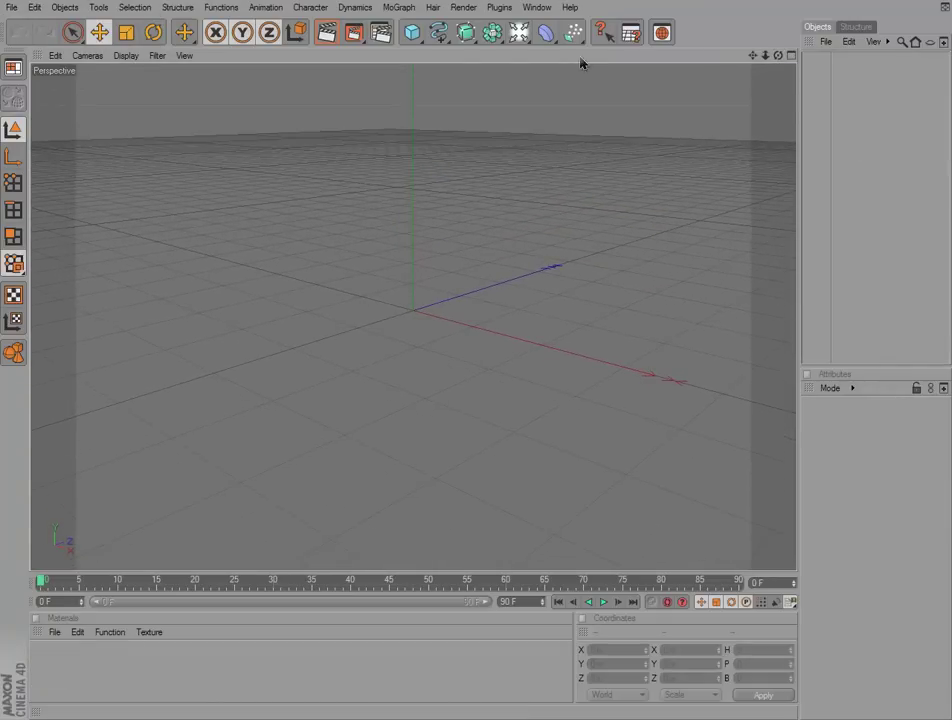
left_click(413, 34)
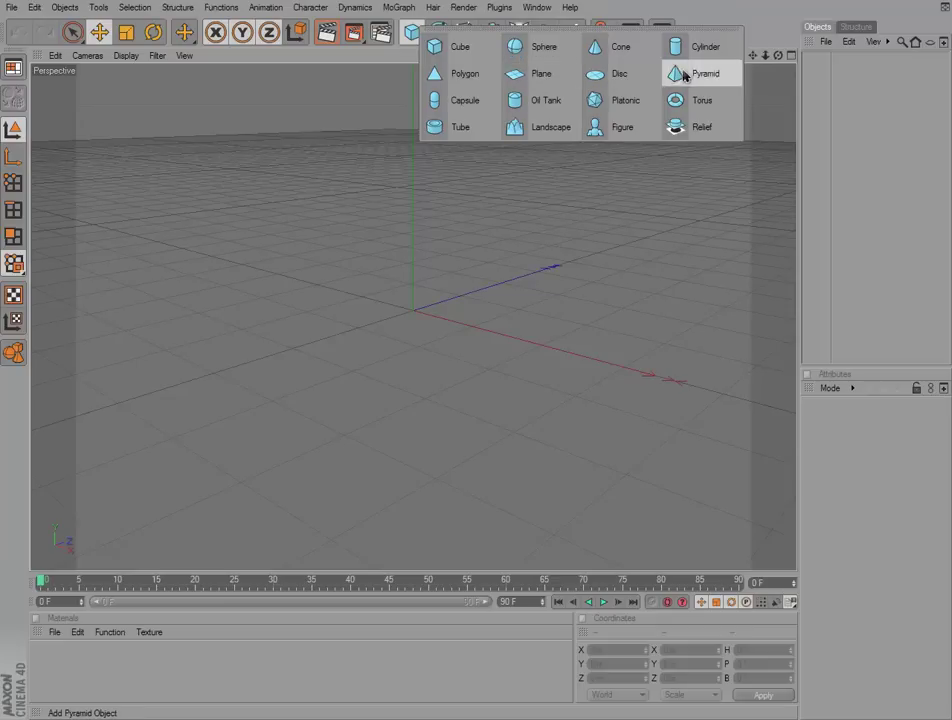
Step: Add a Landscape object, discard it, and add a Plane object instead
left_click(537, 128)
mouse_move(412, 200)
left_mouse_down()
mouse_move(478, 352)
mouse_move(383, 318)
left_mouse_up()
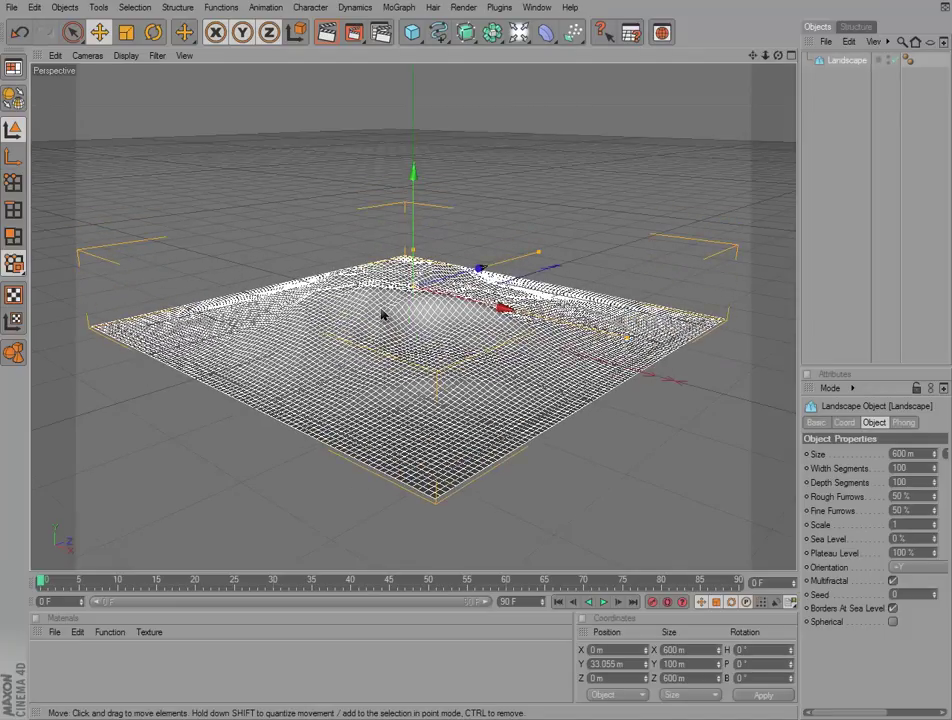
key("Delete")
left_click(412, 32)
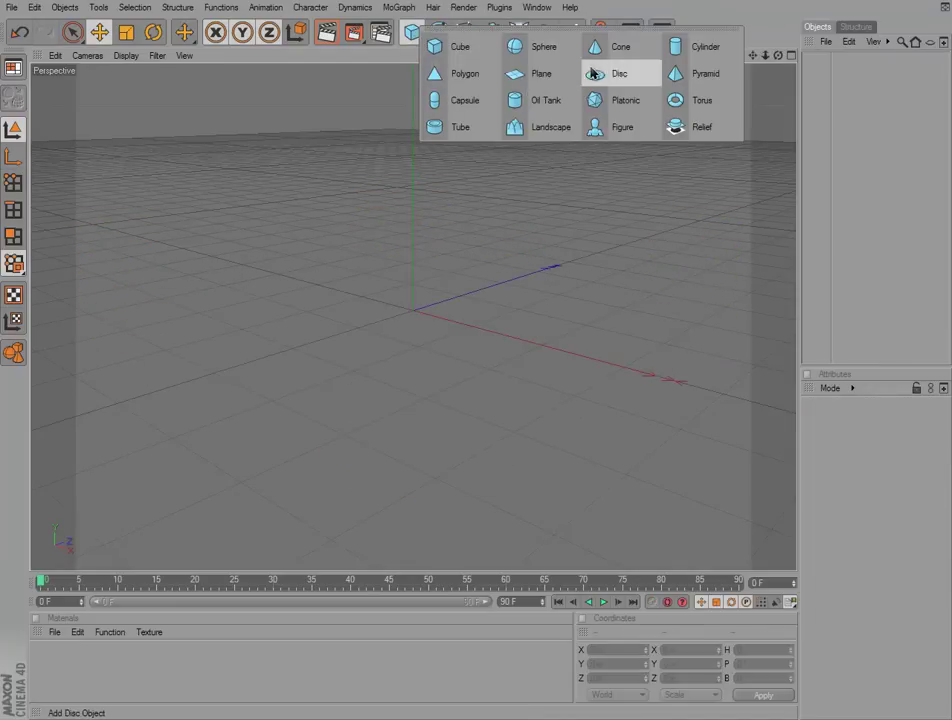
left_click(527, 73)
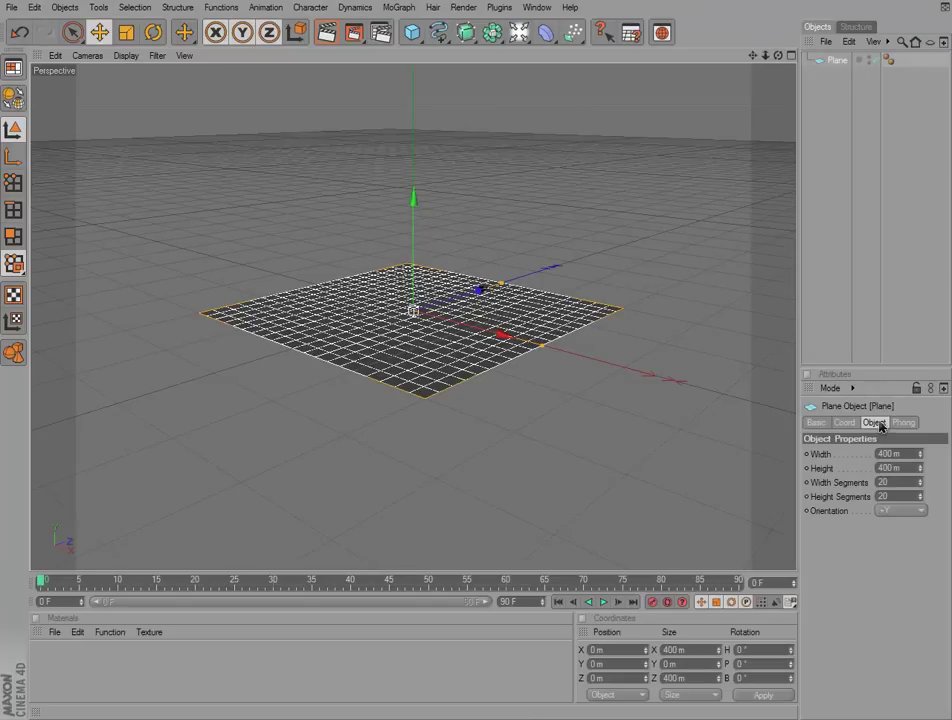
Step: Set the plane's width and height to 10000 m
key("Return")
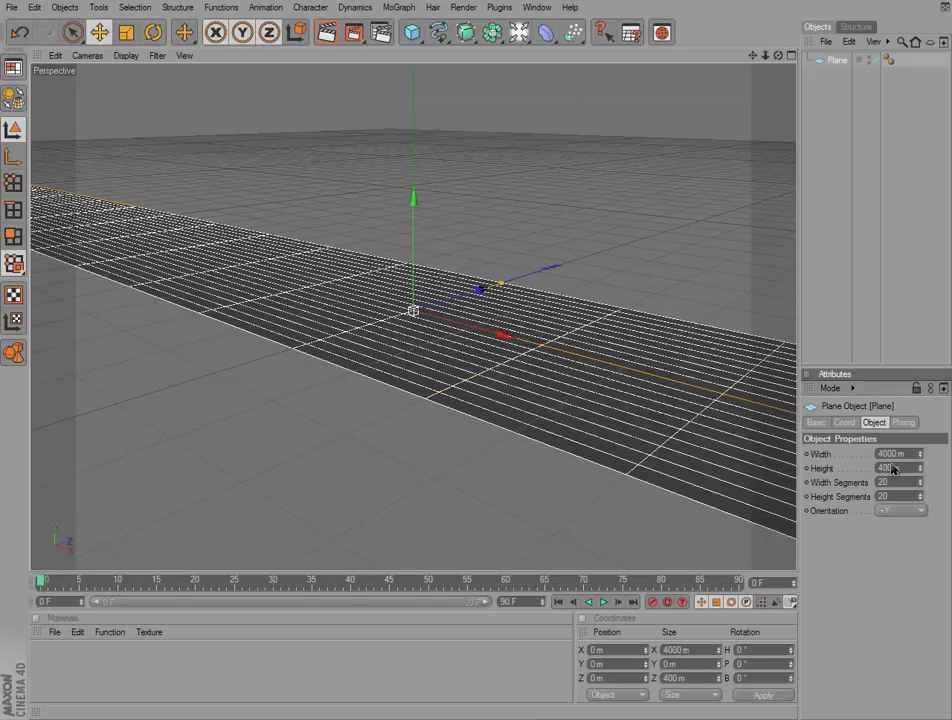
type("0")
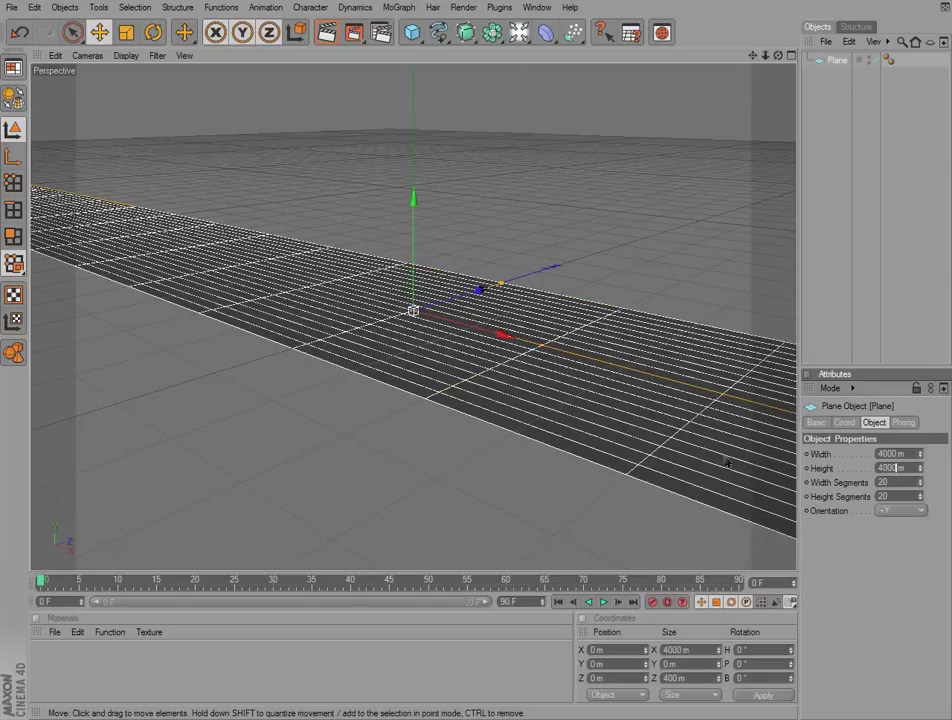
key("Return")
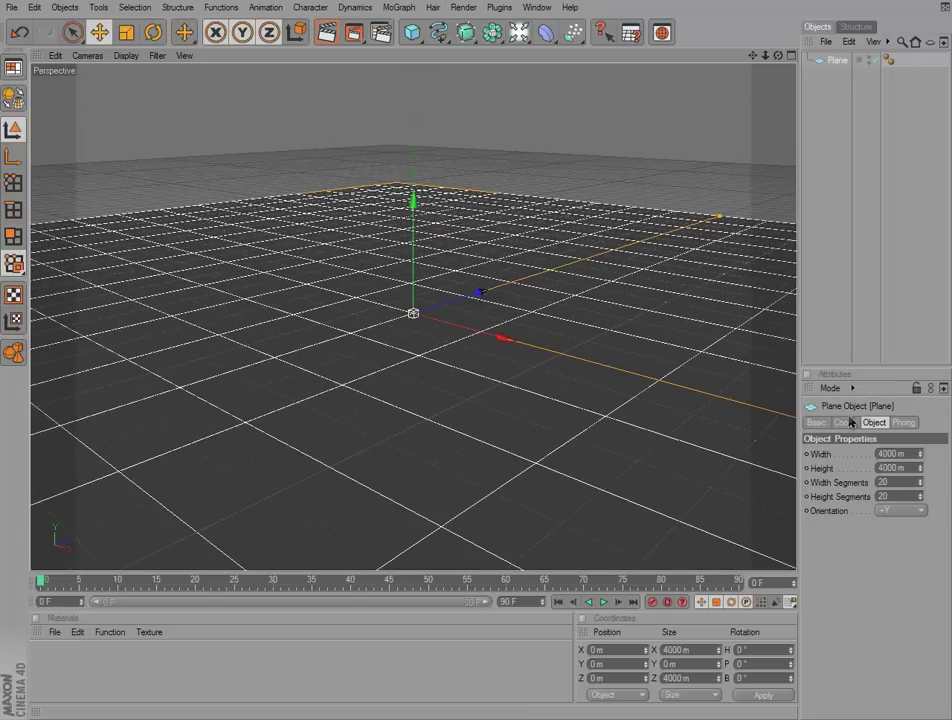
double_click(893, 453)
type("10000")
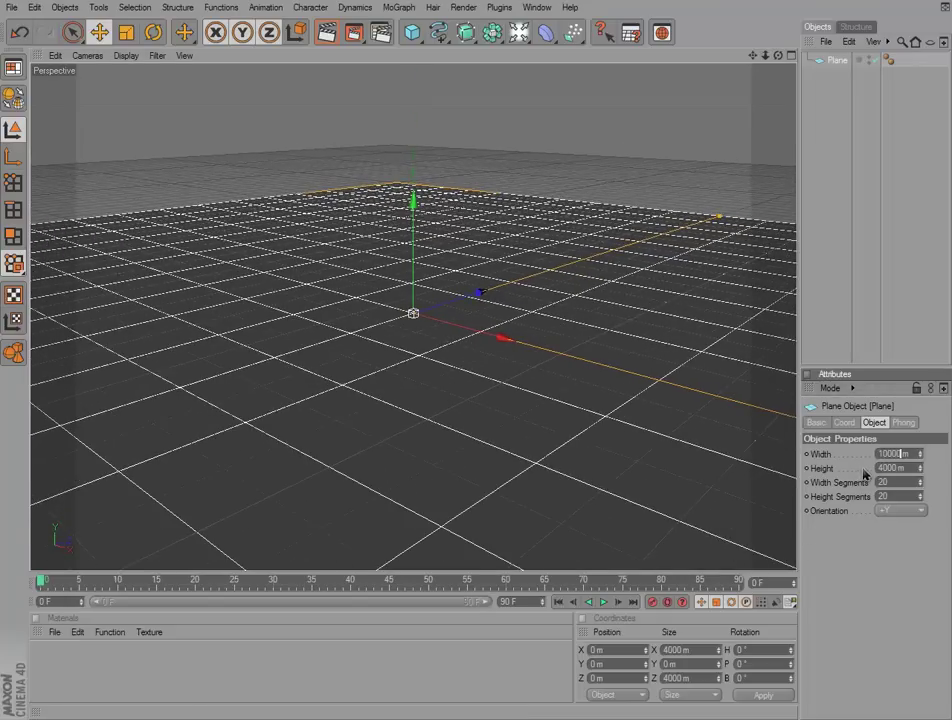
key("Tab")
type("1000")
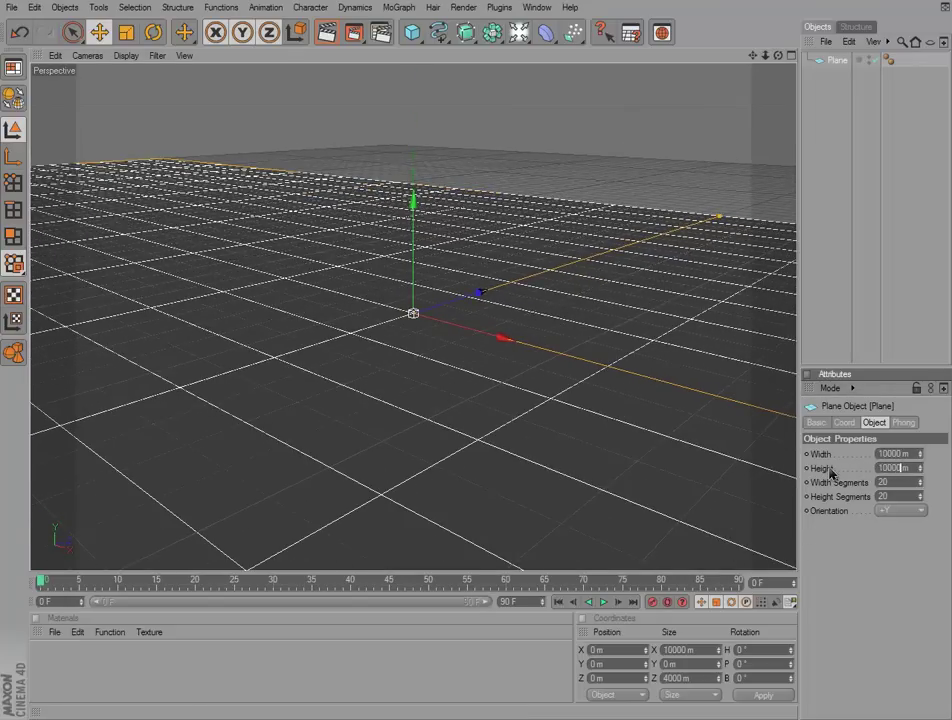
key("Return")
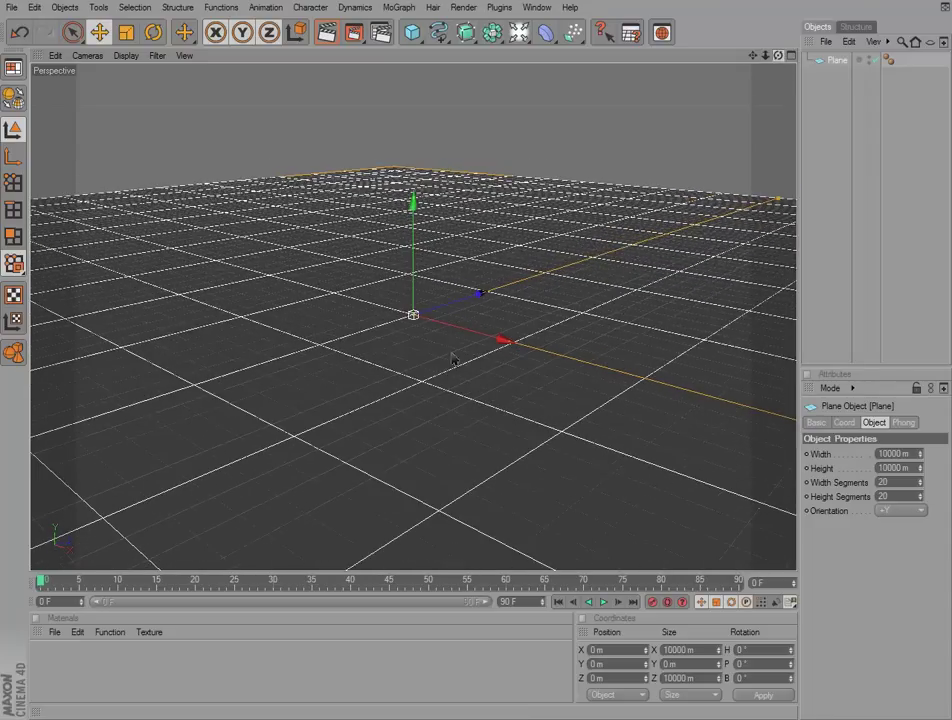
Step: Set the plane's width and height segments to 100 each, then zoom in
mouse_move(450, 357)
left_mouse_down("alt")
mouse_move(329, 331)
mouse_move(506, 357)
mouse_move(477, 357)
mouse_move(480, 340)
left_mouse_up("alt")
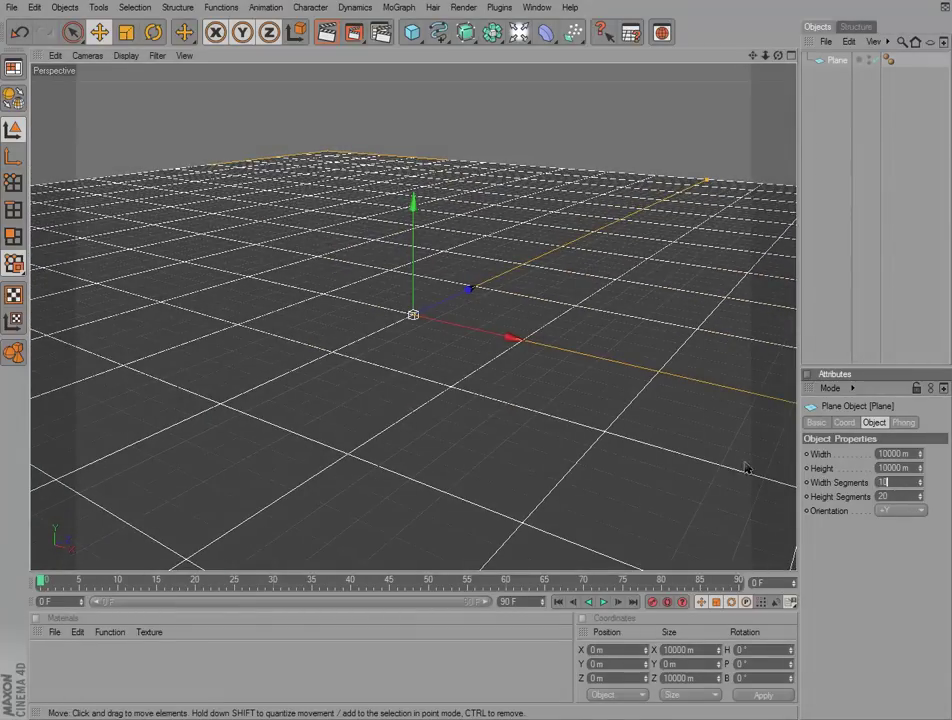
type("1000")
key("Tab")
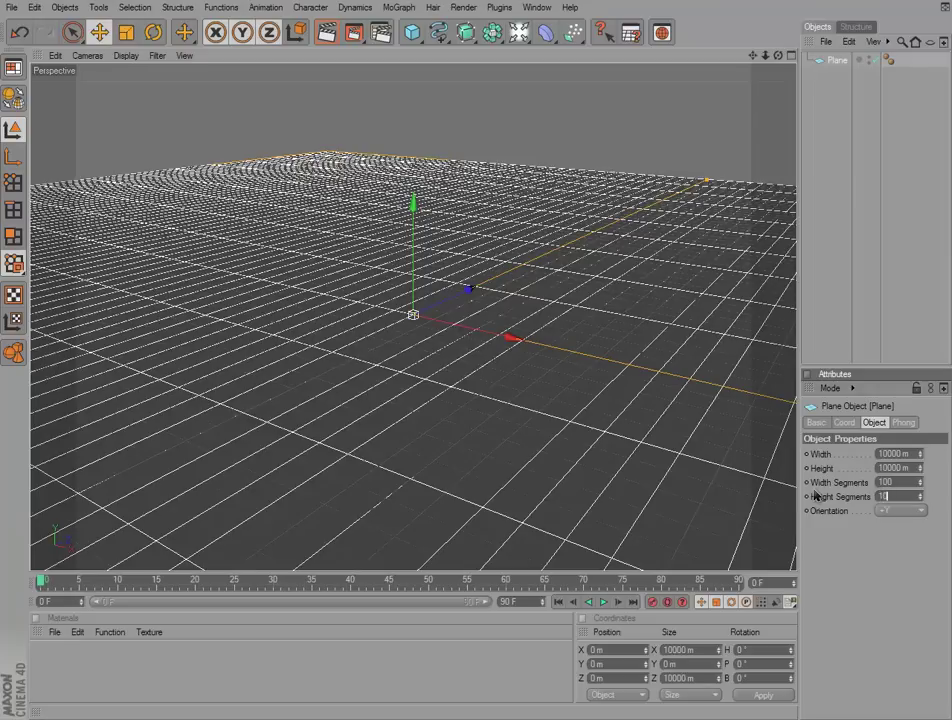
type("100")
key("Return")
mouse_move(646, 436)
left_mouse_down("alt")
mouse_move(575, 371)
mouse_move(578, 361)
mouse_move(396, 302)
left_mouse_up("alt")
scroll(397, 395, "up", 1)
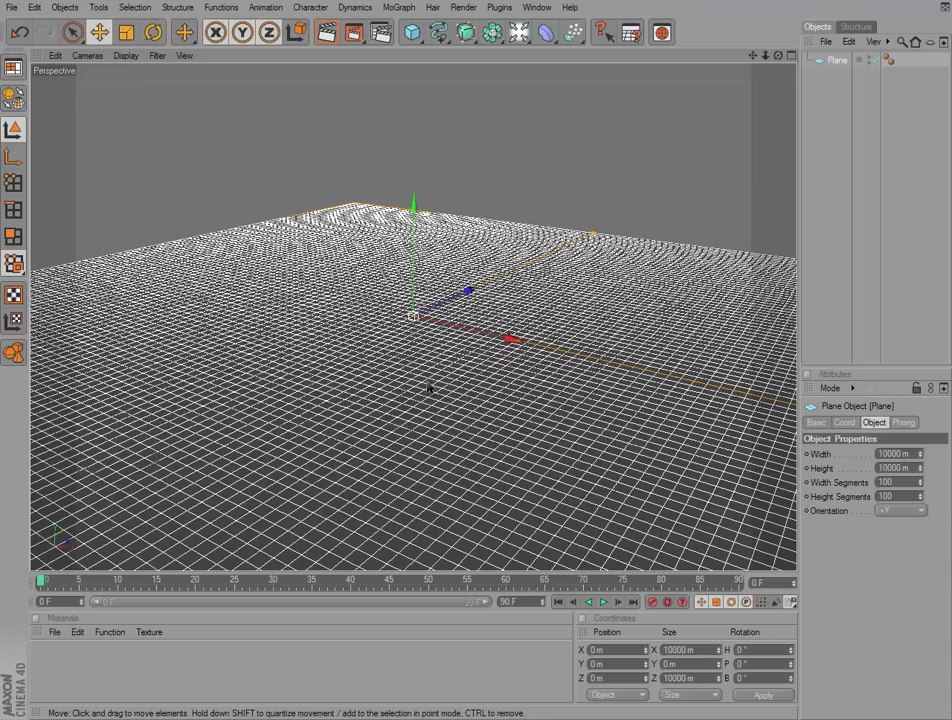
scroll(420, 388, "up", 2)
scroll(436, 383, "up", 2)
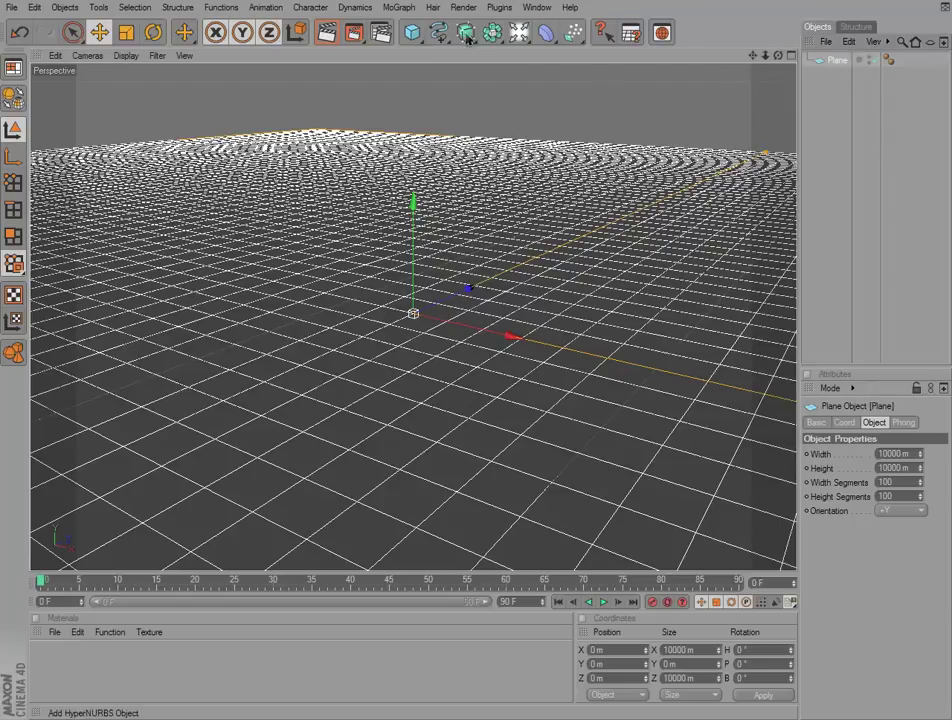
Step: Open the Deformer palette from the top toolbar icon
left_click(546, 33)
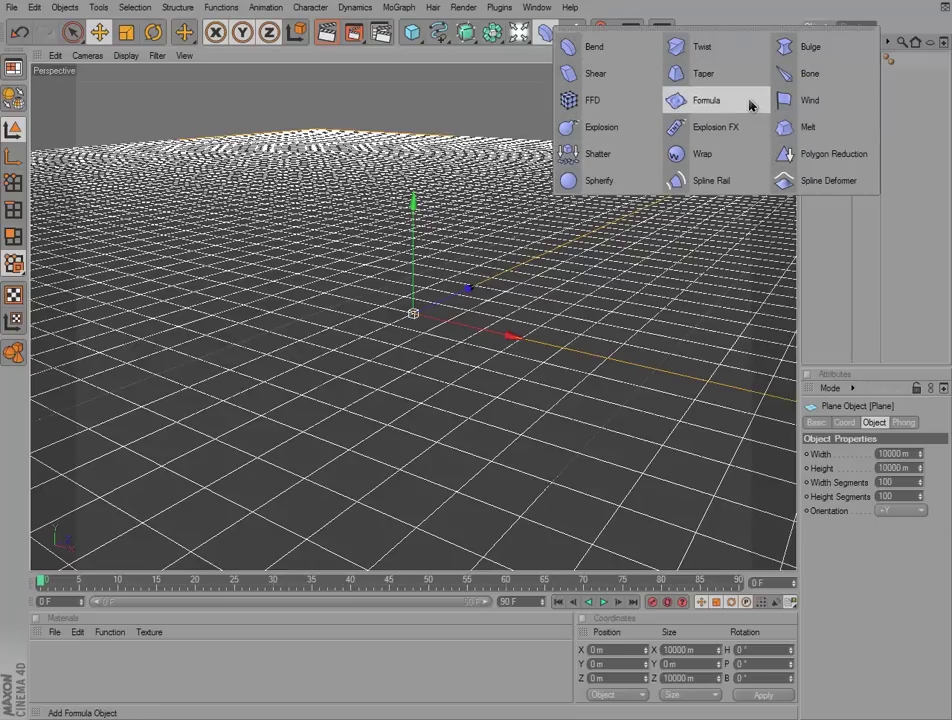
Step: Add a Formula deformer, parent it under Plane, reselect it, and widen the side panels
left_click(752, 105)
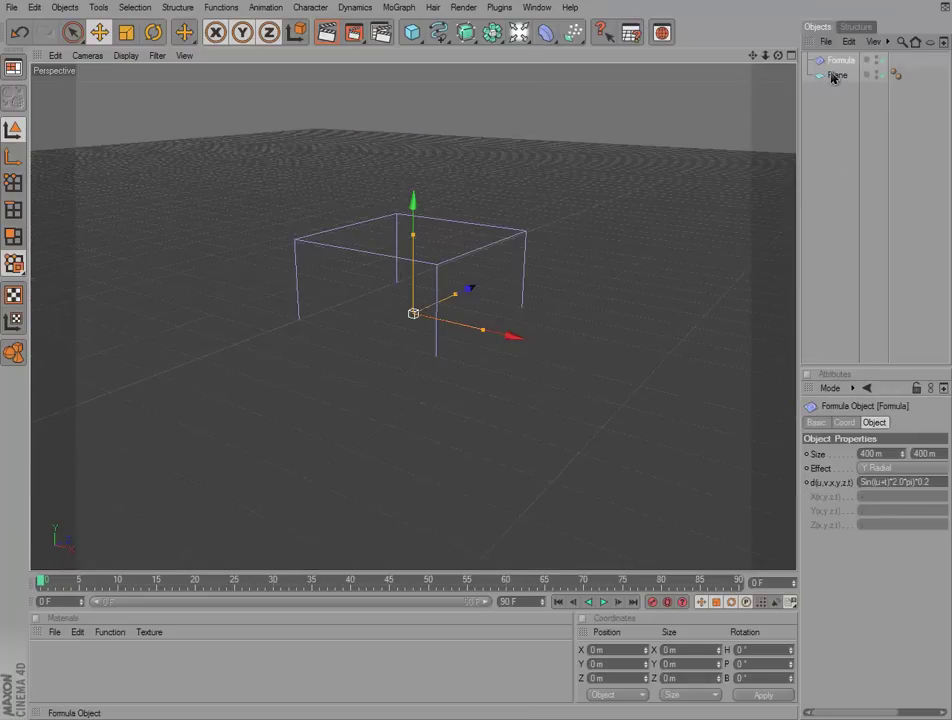
left_click_drag(840, 61, 834, 78)
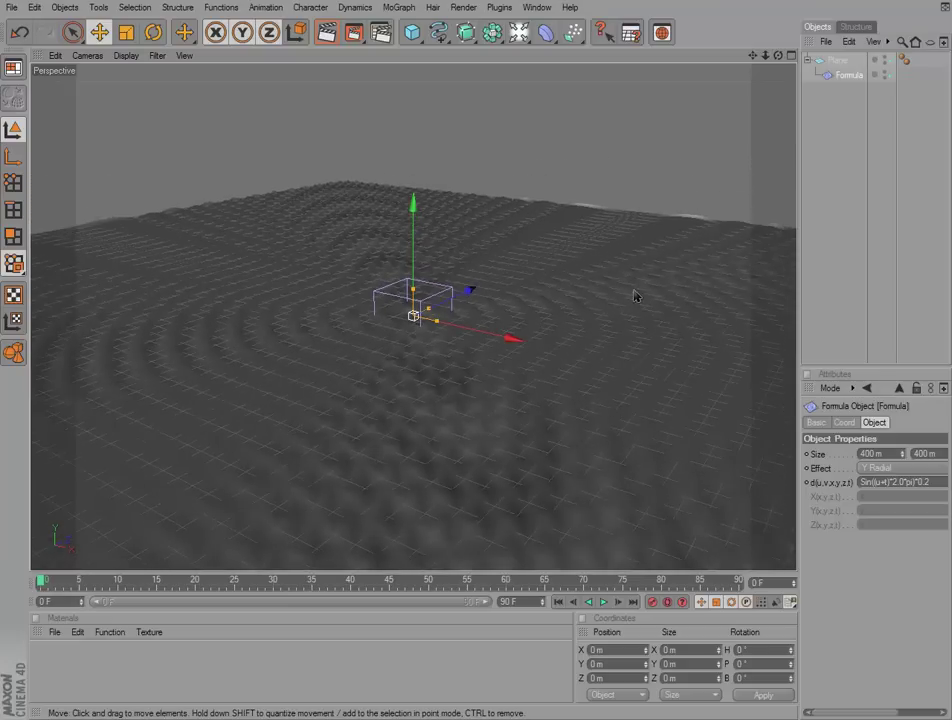
scroll(631, 292, "down", 3)
scroll(630, 290, "down", 2)
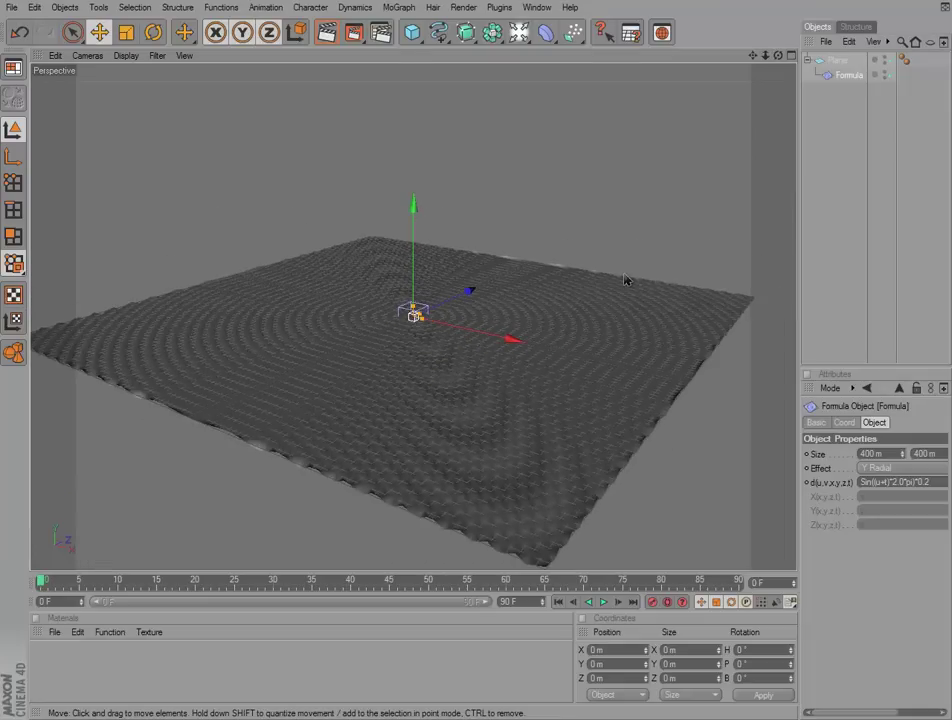
scroll(627, 278, "up", 6)
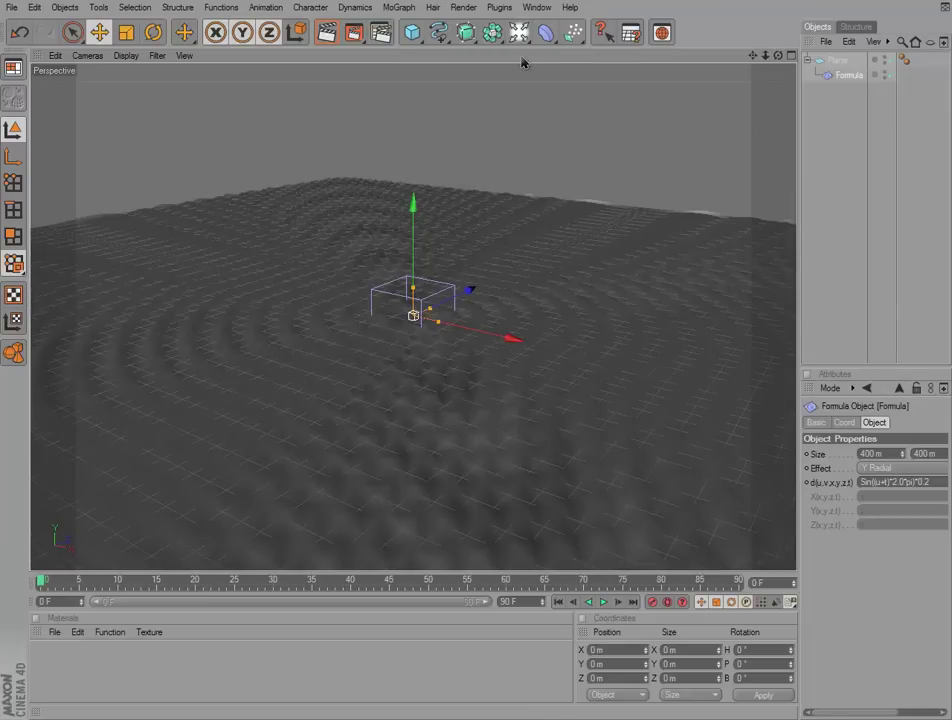
left_click(545, 33)
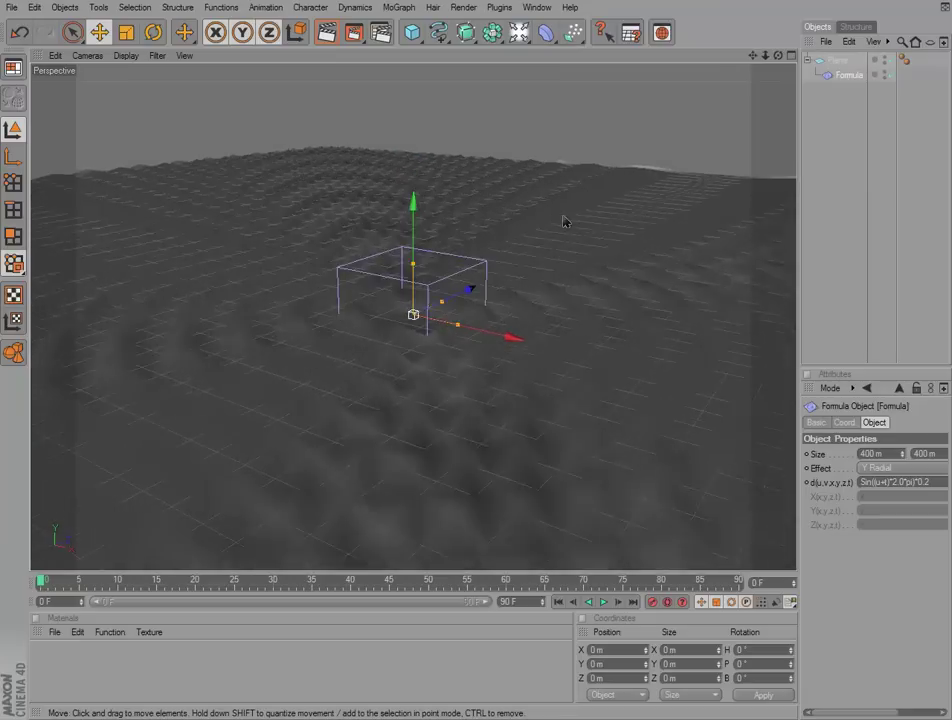
left_click(612, 123)
left_click(430, 330)
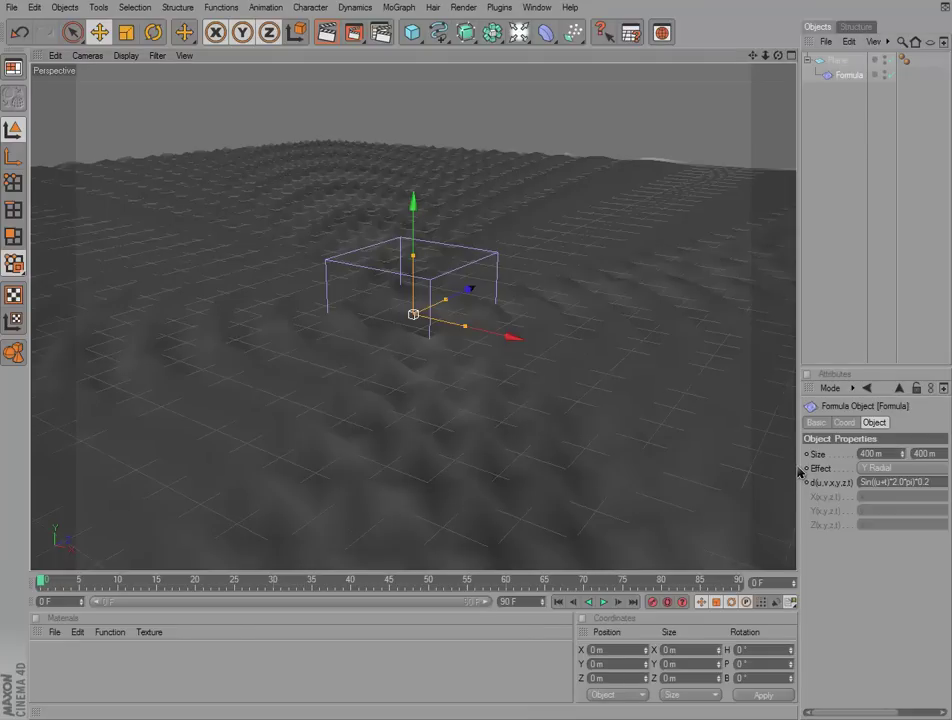
mouse_move(800, 472)
left_mouse_down()
mouse_move(703, 463)
mouse_move(676, 450)
mouse_move(714, 457)
left_mouse_up()
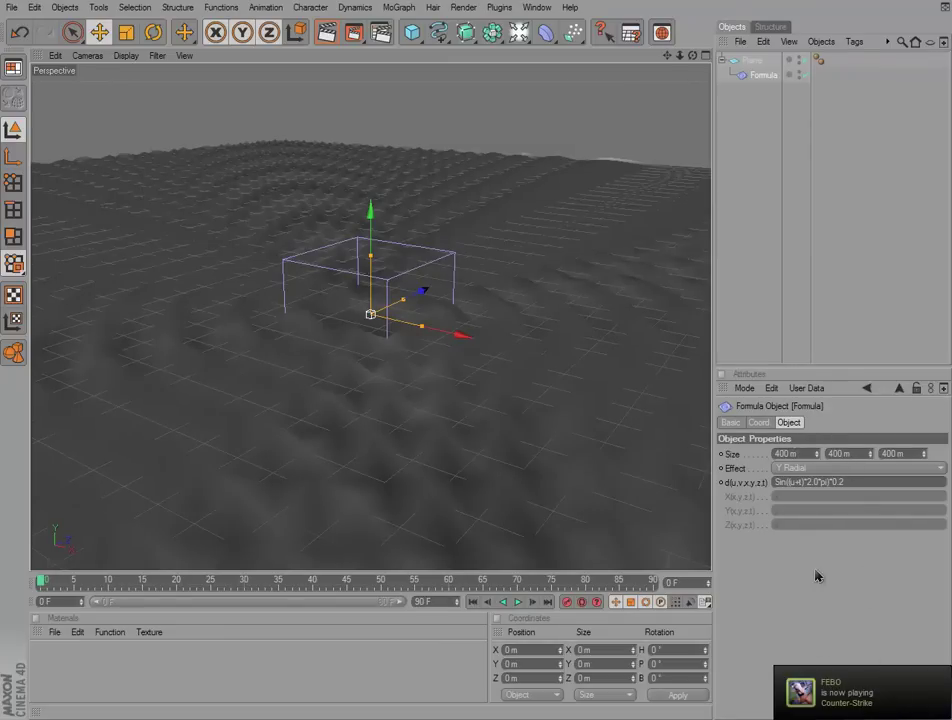
Step: Set the Formula deformer's X and Z size to 700 m
left_click(790, 457)
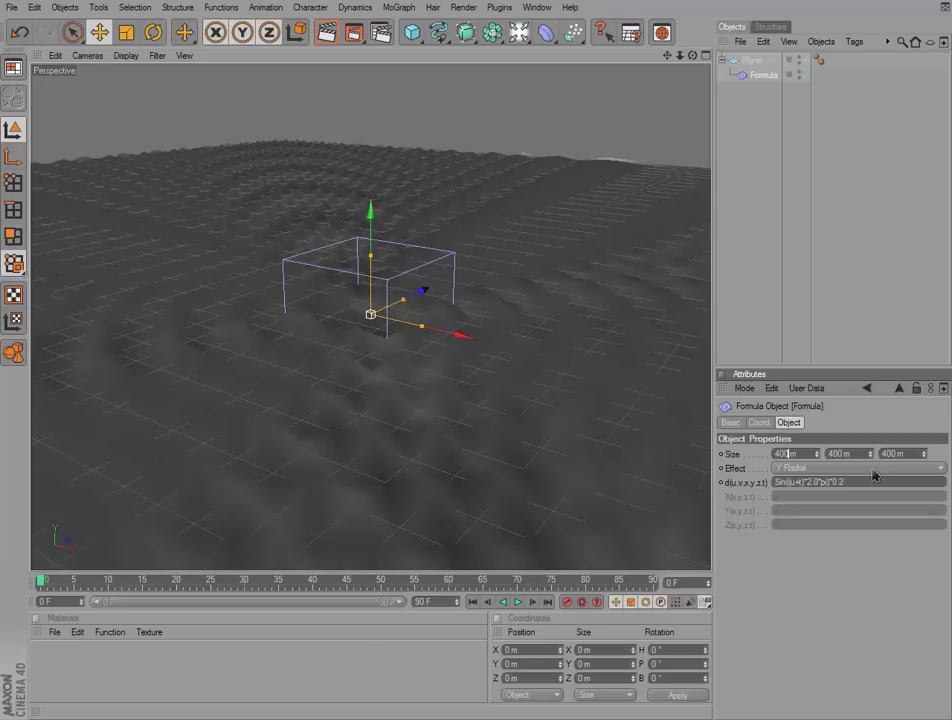
type("0")
double_click(842, 454)
type("200")
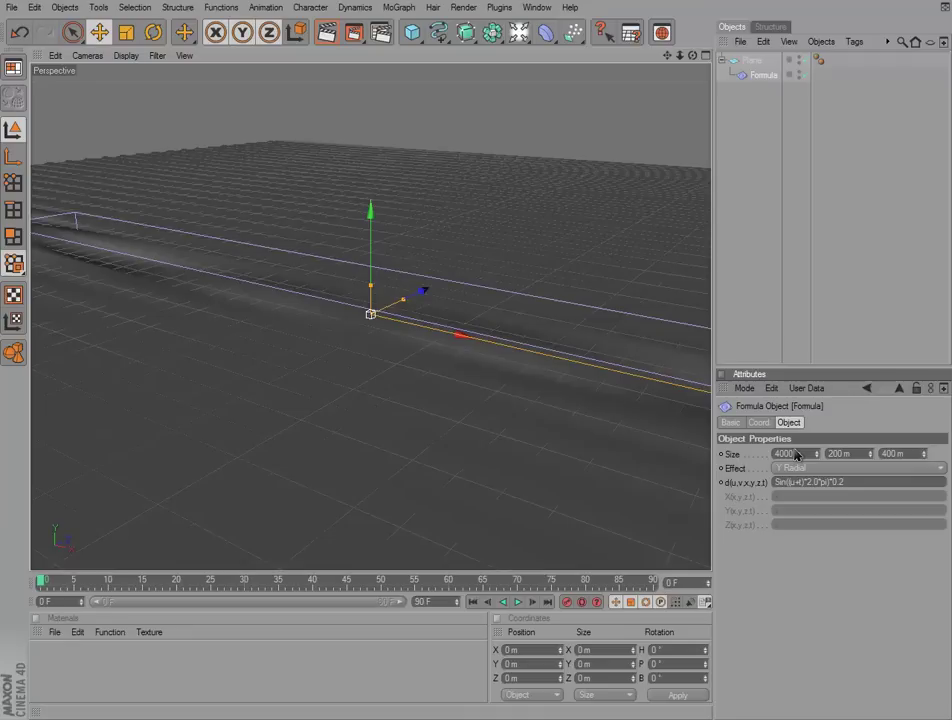
left_click_drag(796, 454, 771, 454)
type("700")
left_click_drag(896, 455, 873, 453)
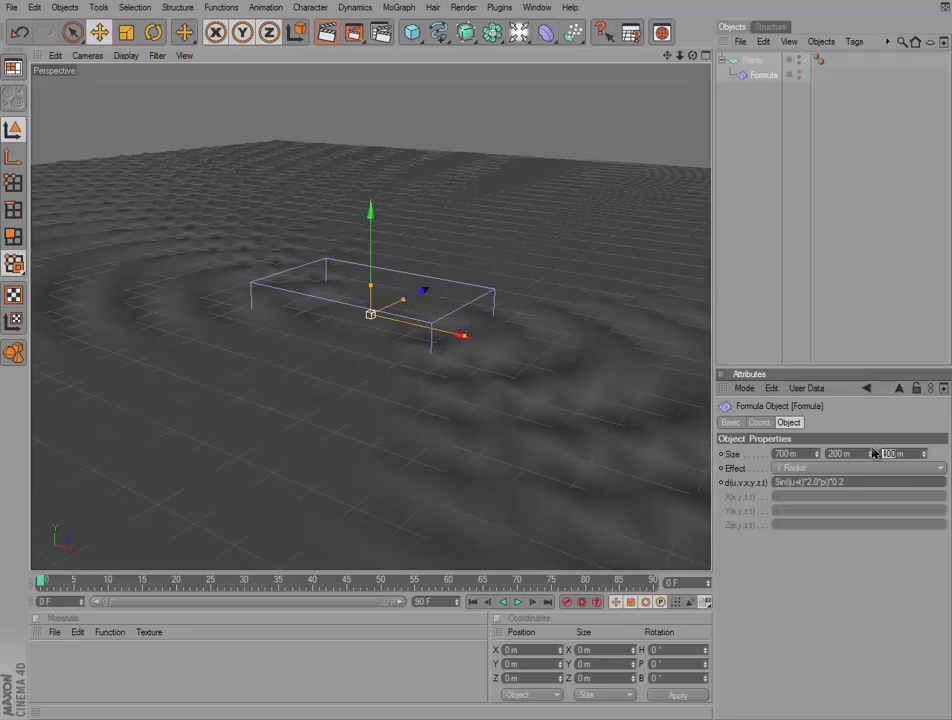
type("700")
key("Return")
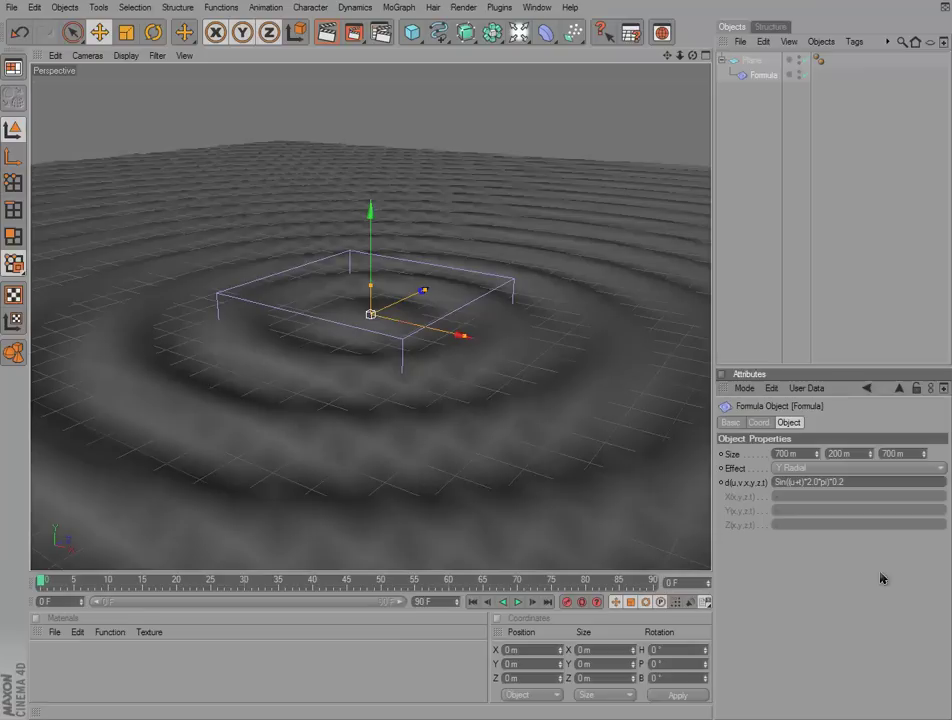
Step: Set the Formula deformer's Y size to 100 m
scroll(605, 375, "down", 2)
scroll(600, 382, "down", 2)
scroll(597, 387, "down", 2)
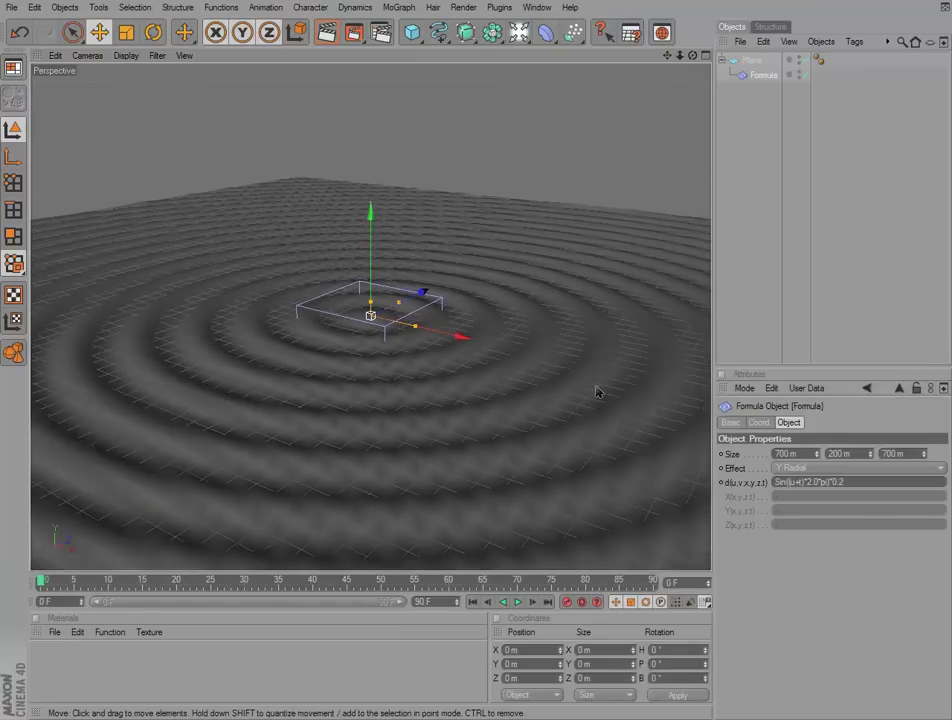
scroll(595, 388, "down", 2)
scroll(597, 387, "up", 5)
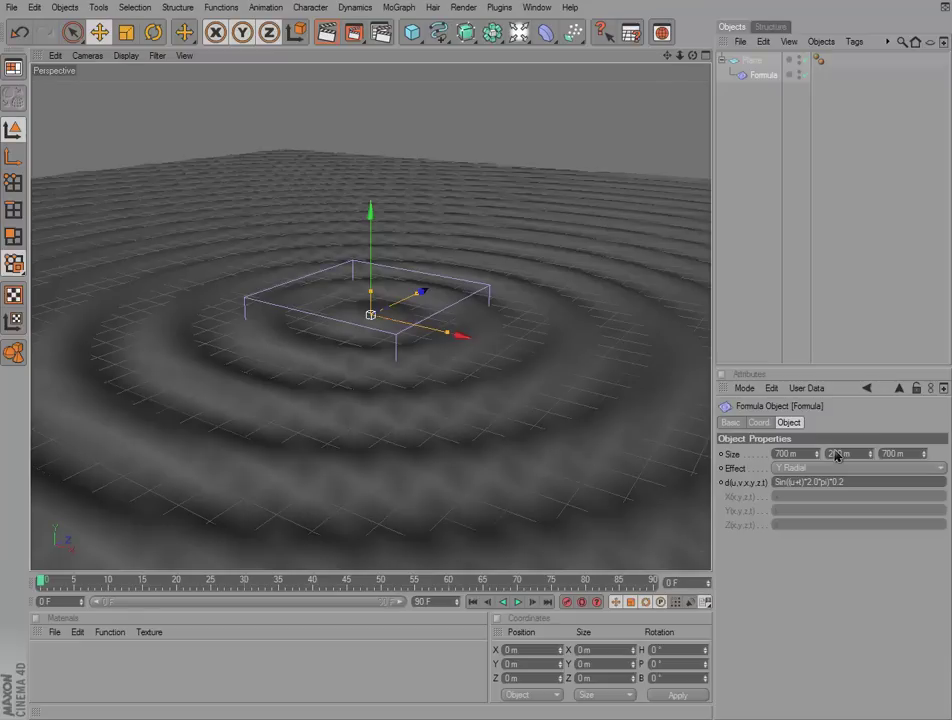
double_click(836, 455)
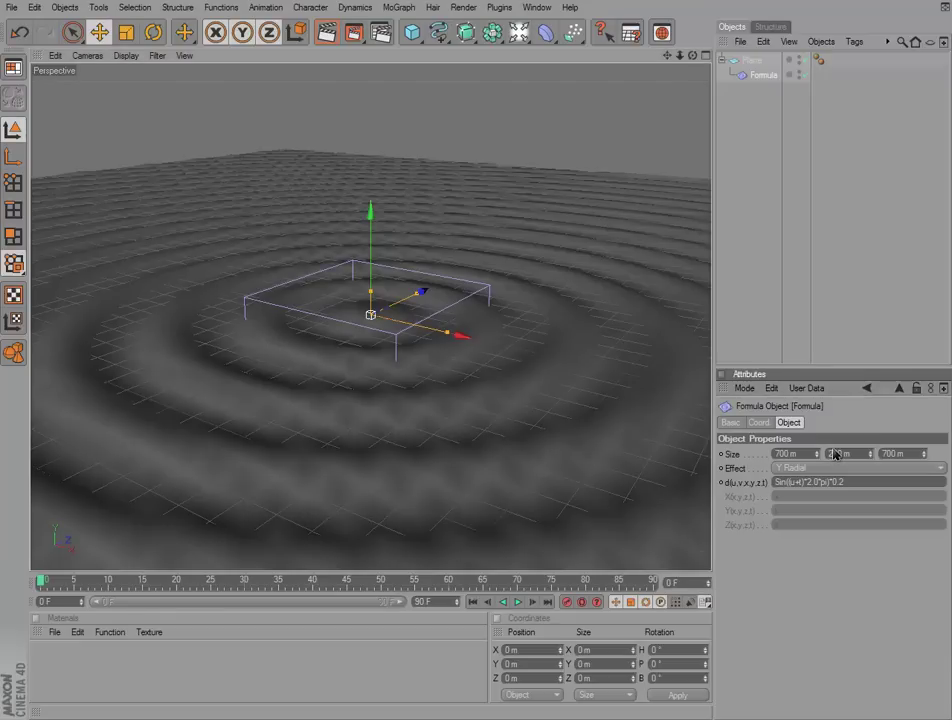
type("10")
key("Return")
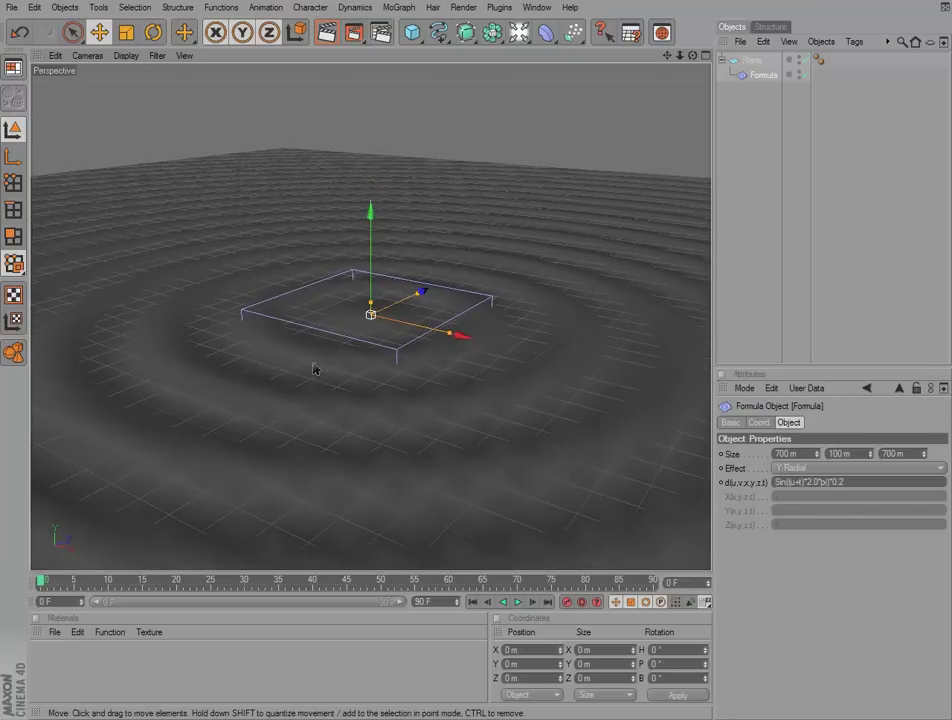
Step: Zoom the viewport in and out to inspect the wide concentric ripples
scroll(446, 382, "down", 3)
scroll(484, 462, "down", 1)
scroll(440, 468, "down", 2)
scroll(412, 466, "down", 1)
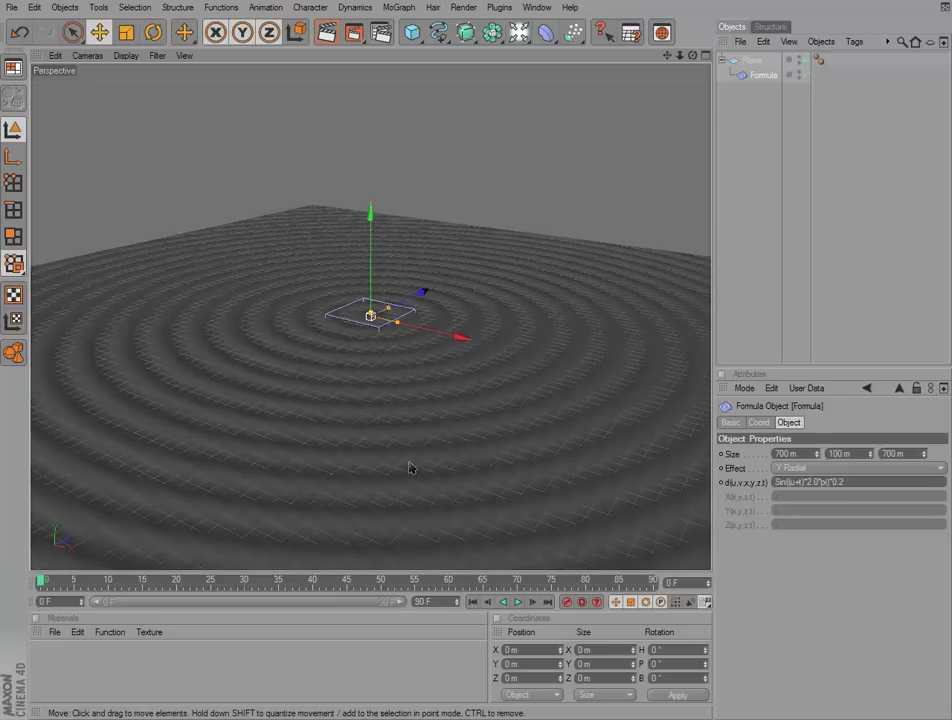
scroll(407, 464, "down", 1)
scroll(409, 463, "down", 1)
scroll(404, 459, "up", 3)
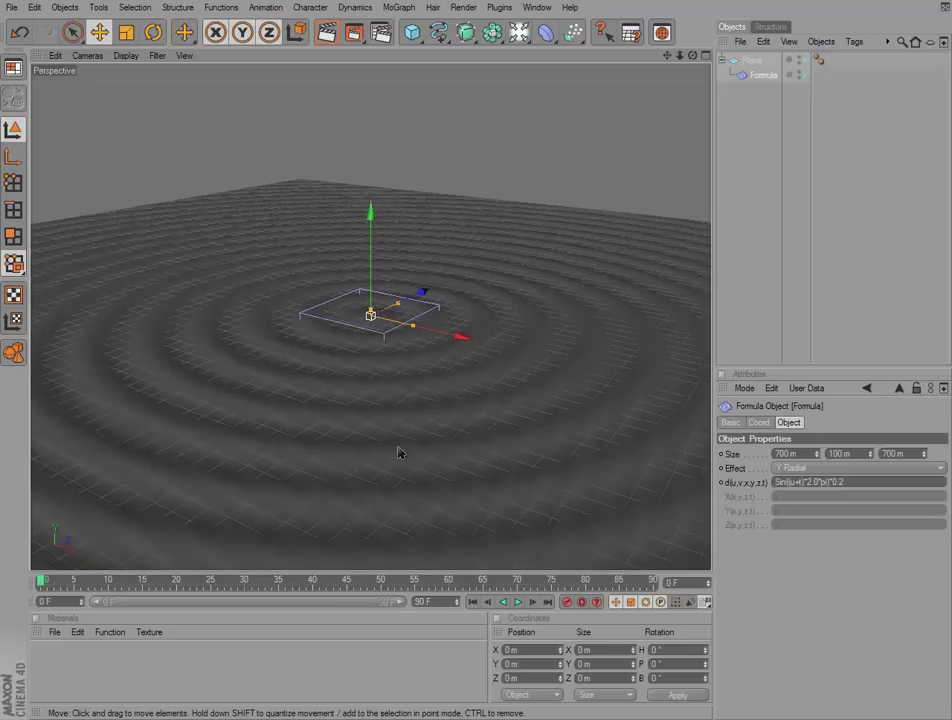
scroll(398, 453, "up", 2)
scroll(105, 556, "up", 2)
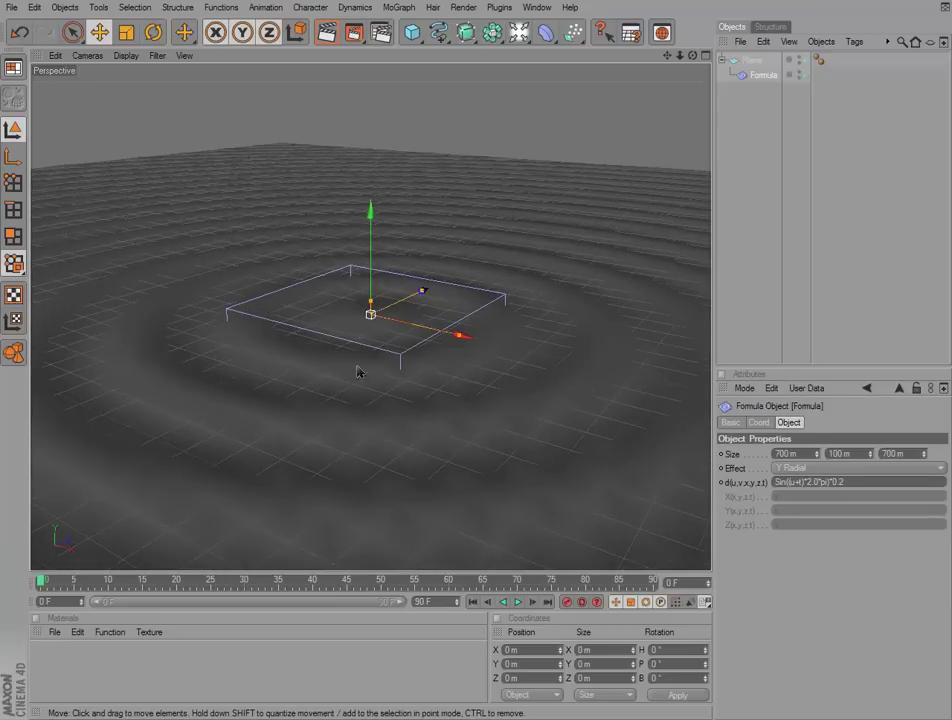
scroll(528, 311, "down", 1)
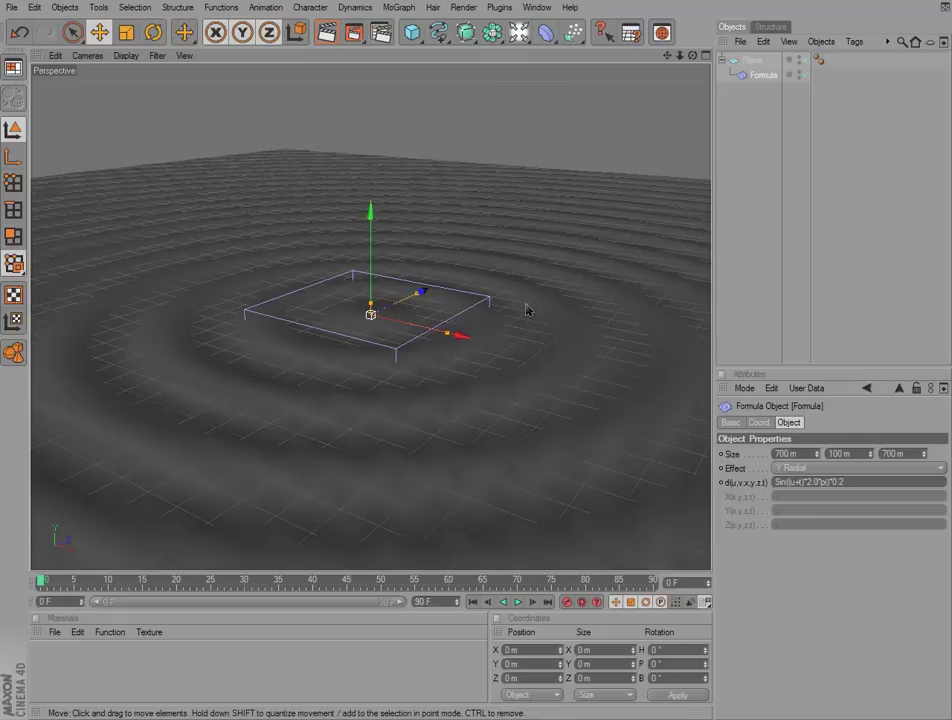
scroll(528, 311, "down", 1)
Step: Add a HyperNURBS object and nest the rippled Plane inside it
left_click(326, 33)
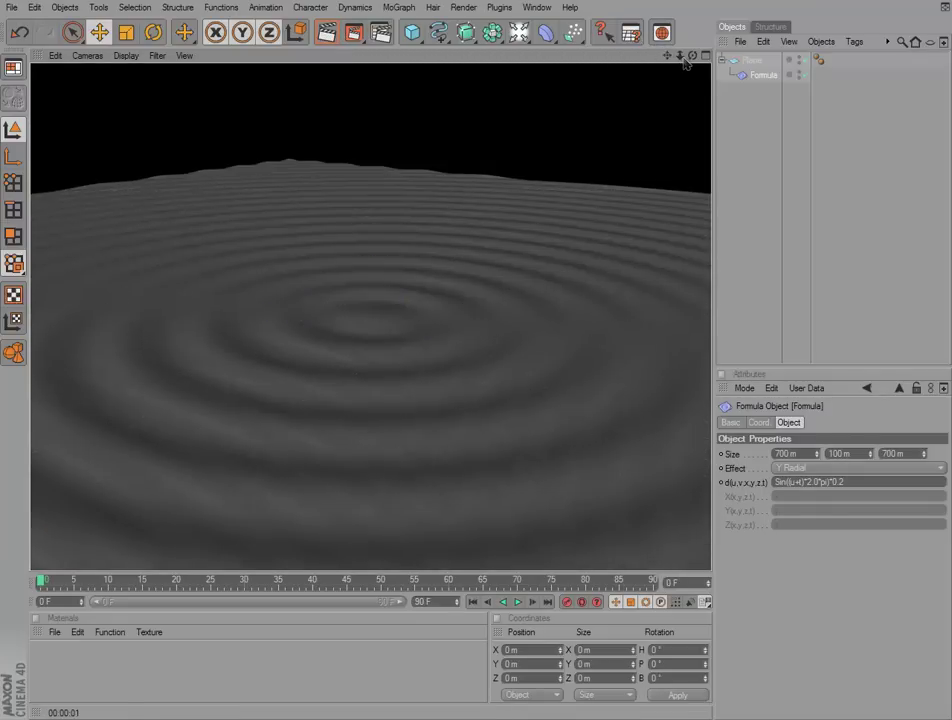
left_click(476, 355)
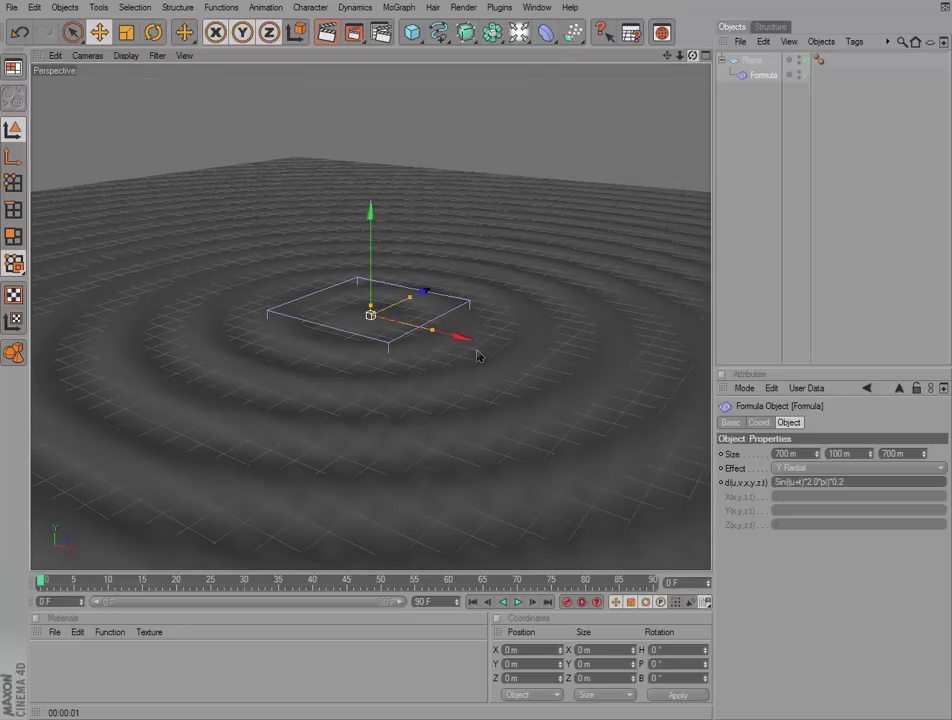
left_click_drag(490, 38, 506, 47)
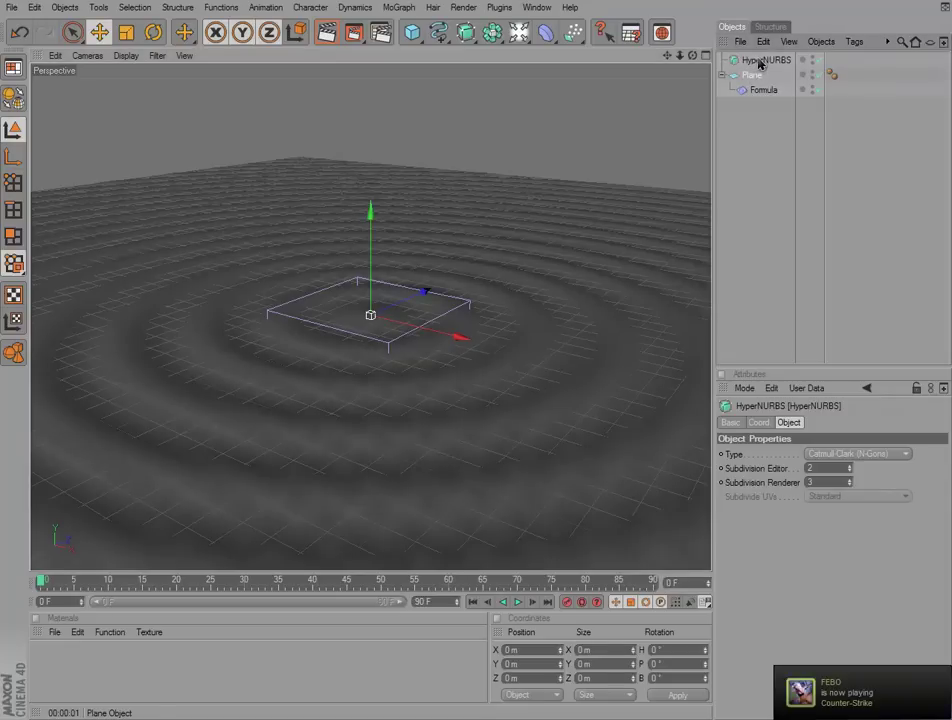
left_click_drag(760, 64, 760, 66)
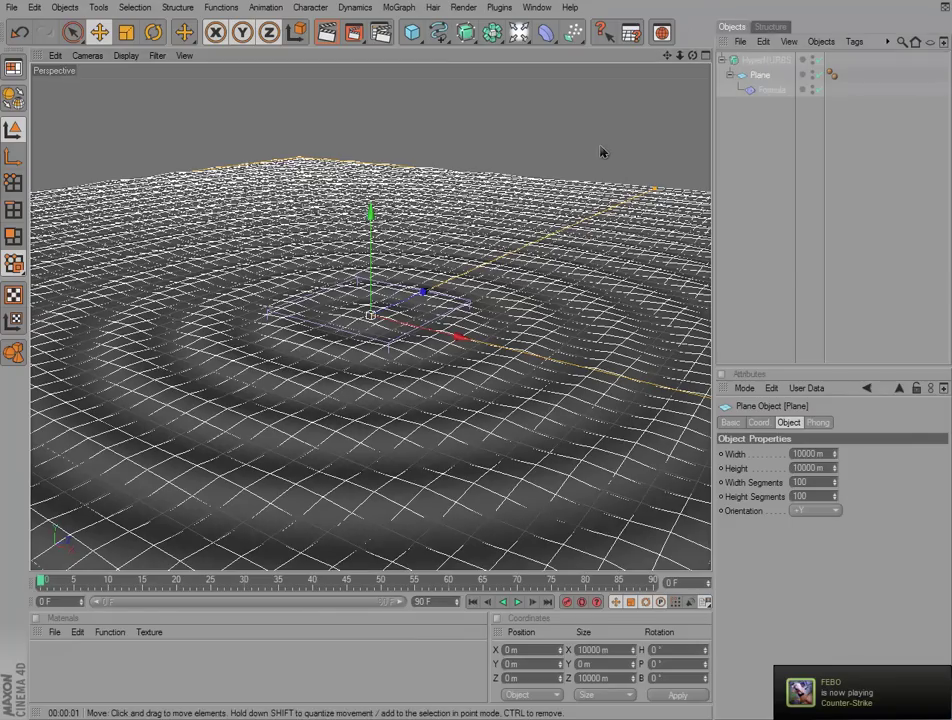
left_click(546, 121)
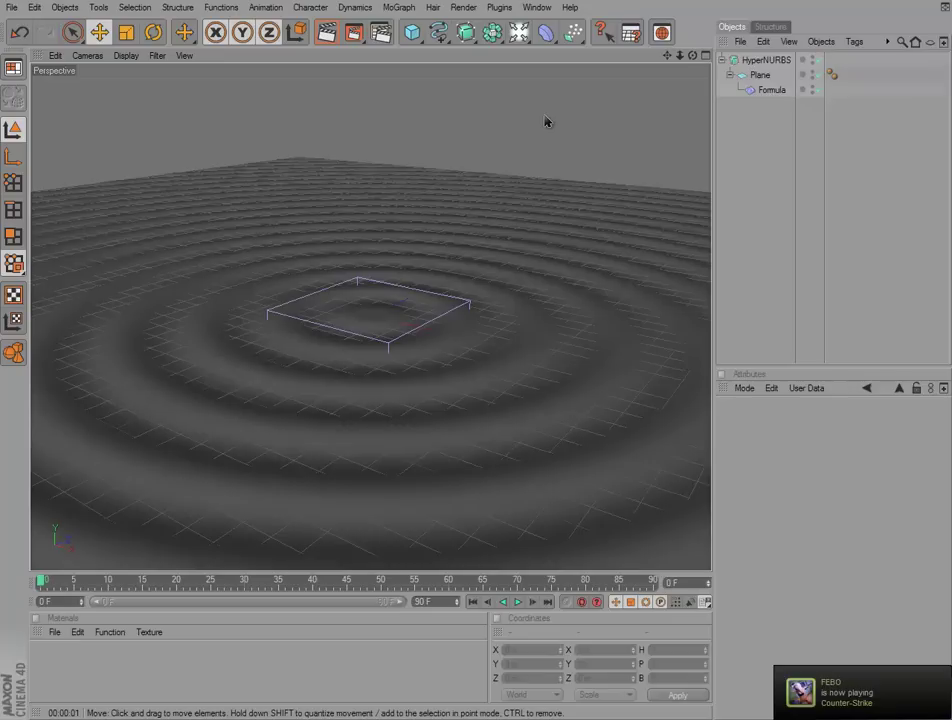
Step: Render the active view to preview the smoothed water surface
left_click(328, 35)
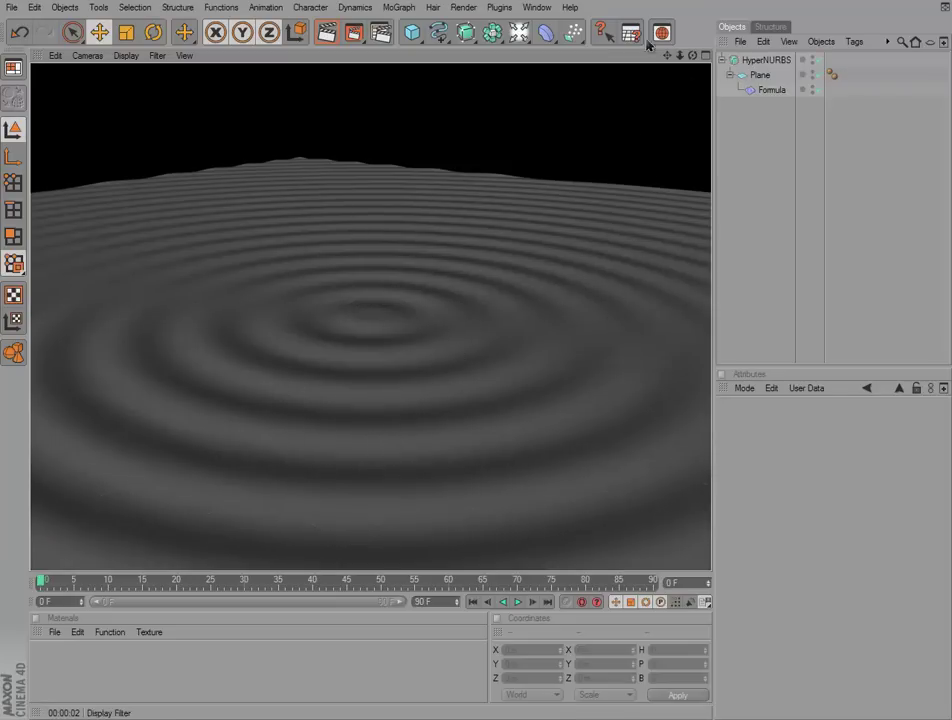
left_click(476, 357)
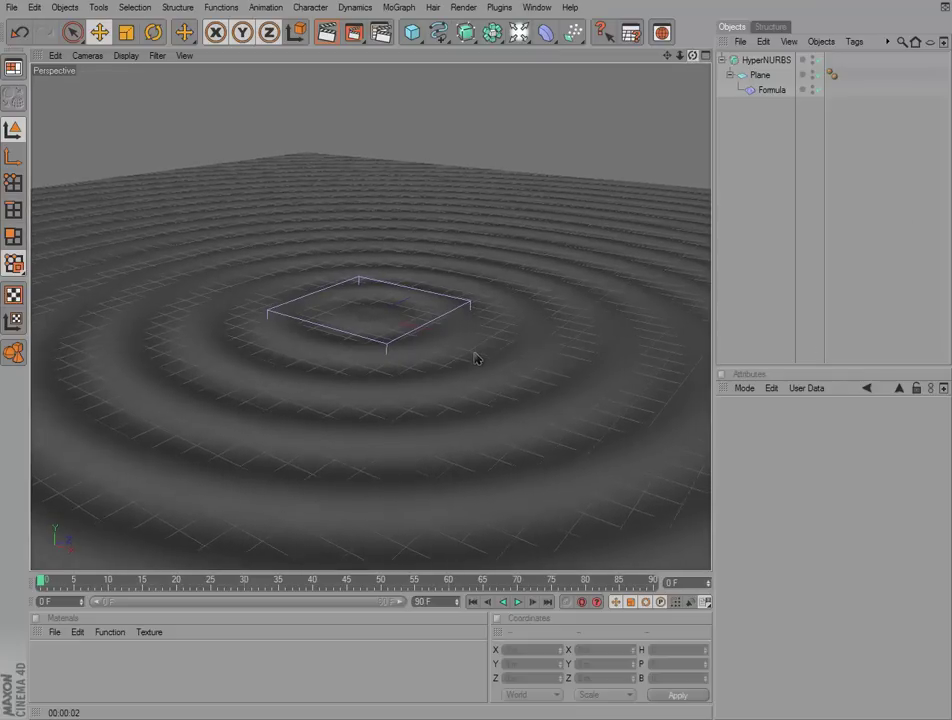
left_click(567, 321)
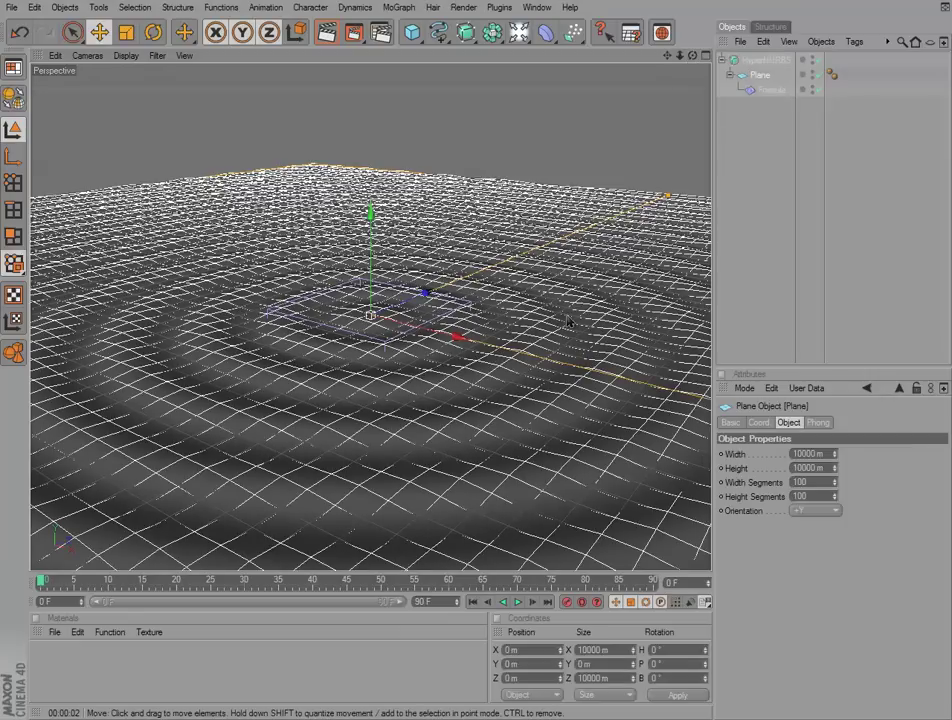
left_click(550, 133)
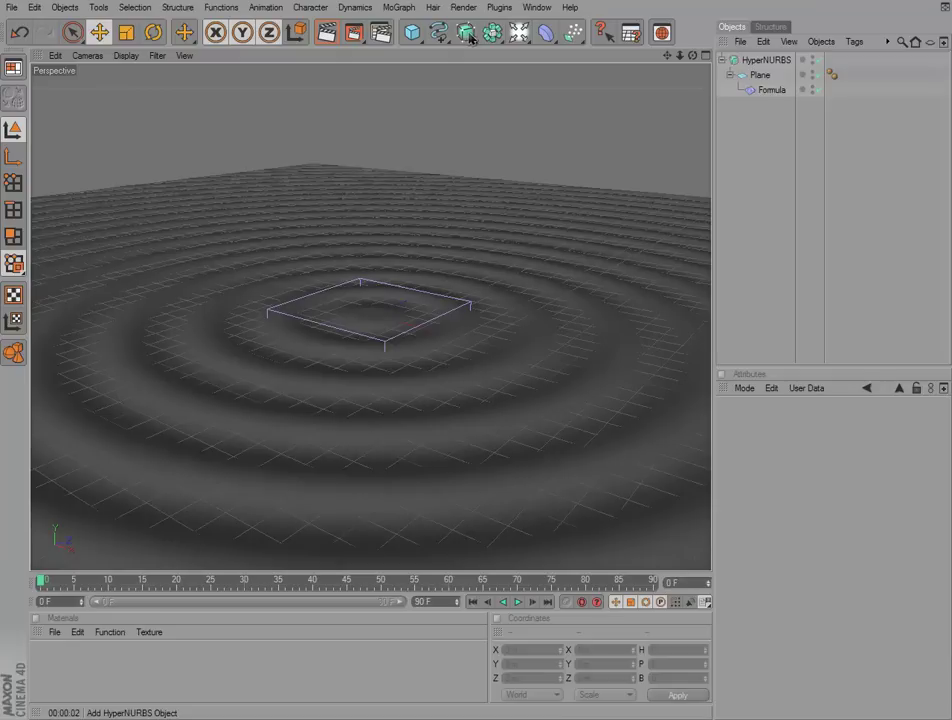
Step: Add a Landscape object sized 6000 × 1000 × 6000 m
left_click(410, 34)
left_click(512, 125)
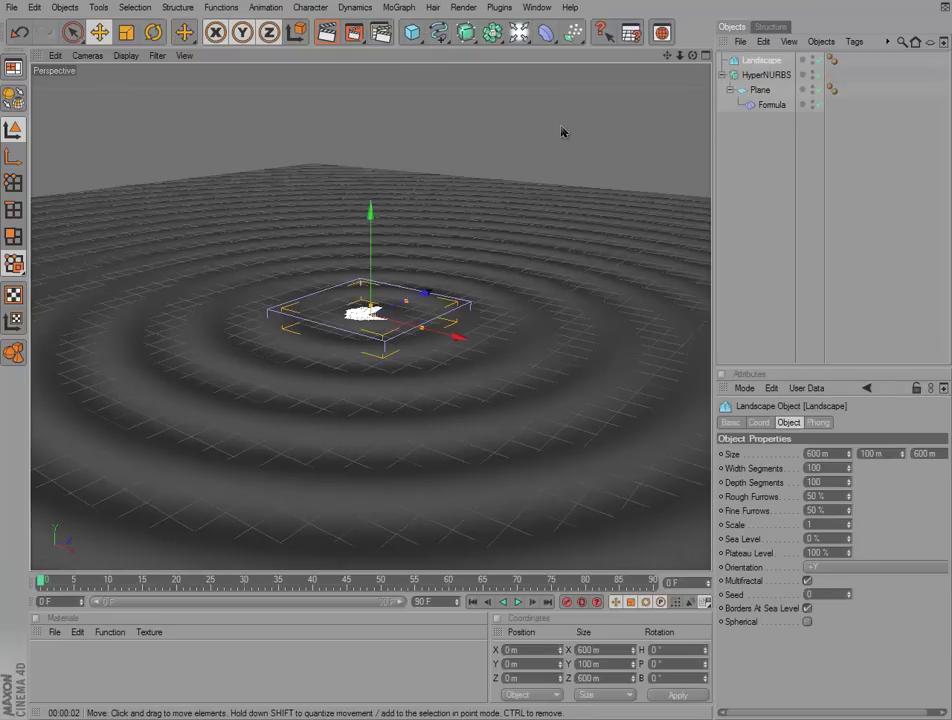
left_click(822, 456)
type("0")
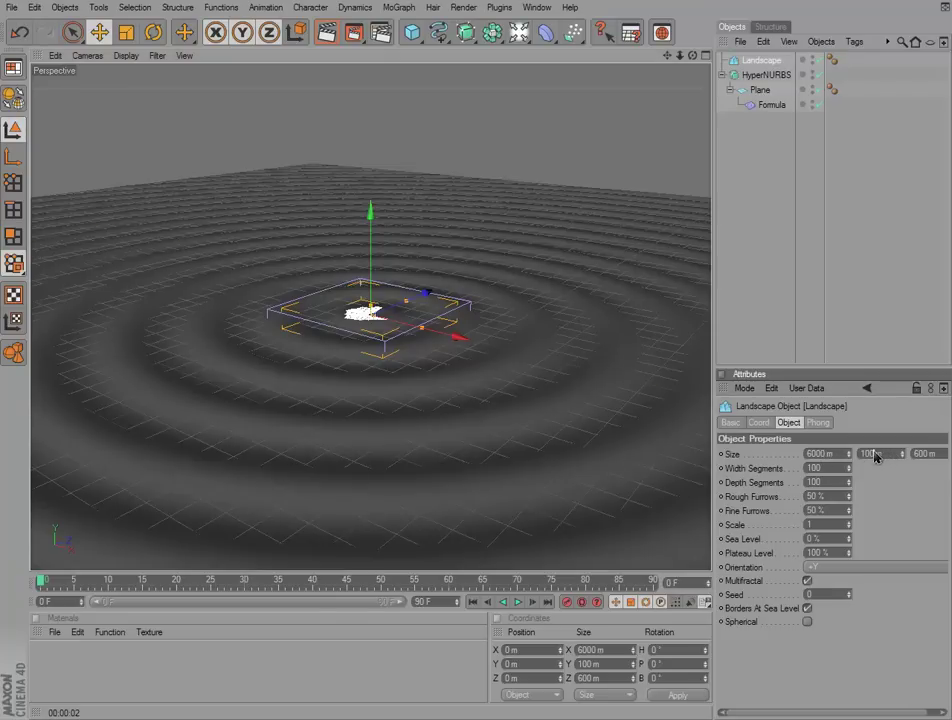
type("0")
key("Tab")
type("0")
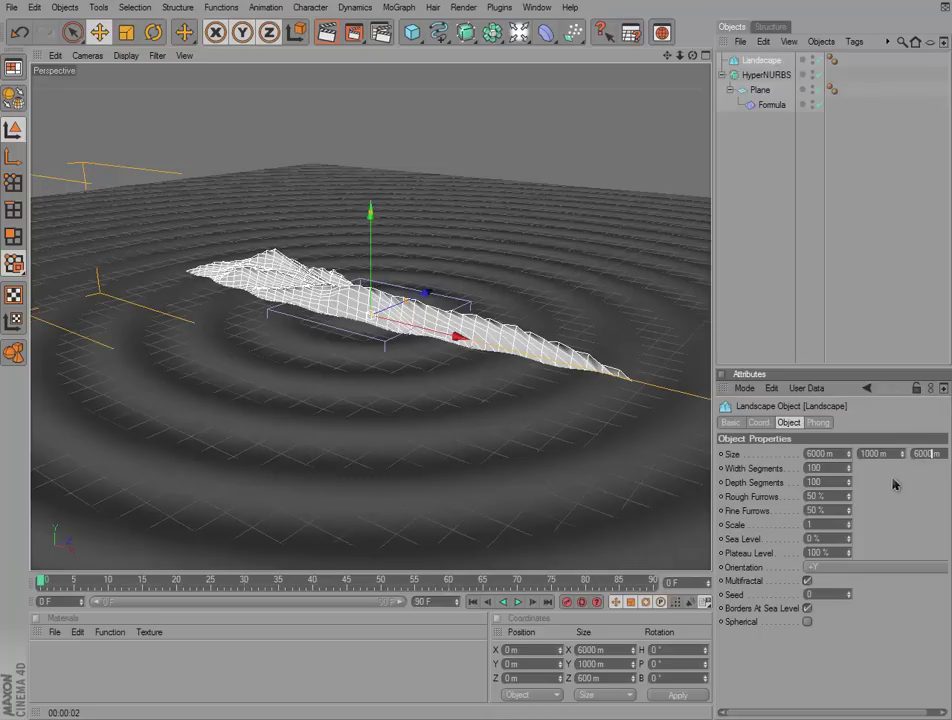
key("Return")
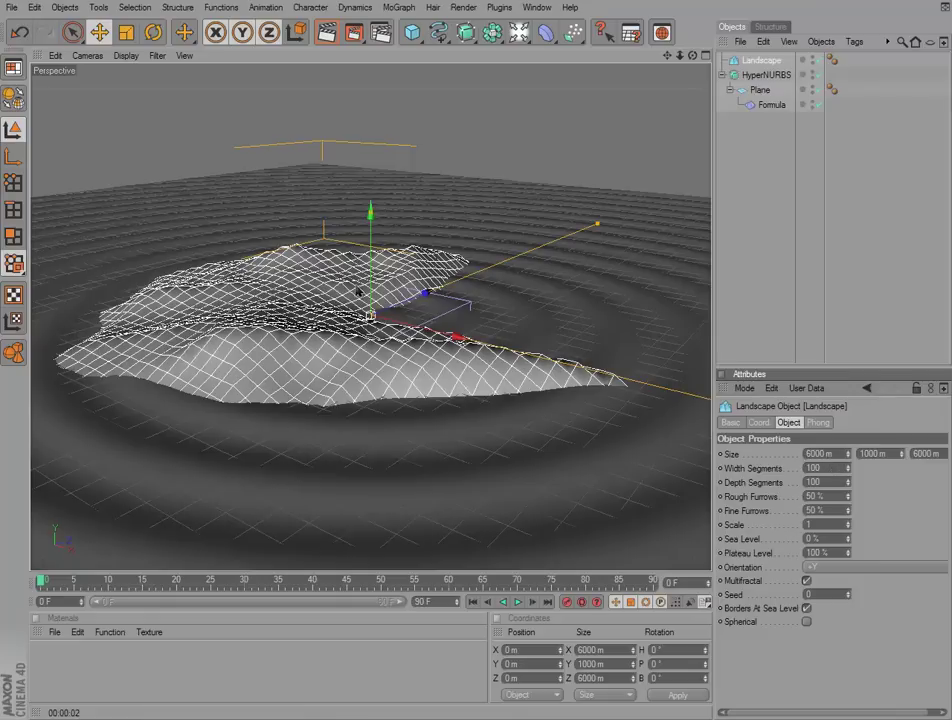
Step: Raise the Landscape above the water to about 238 m
left_click_drag(370, 270, 477, 357)
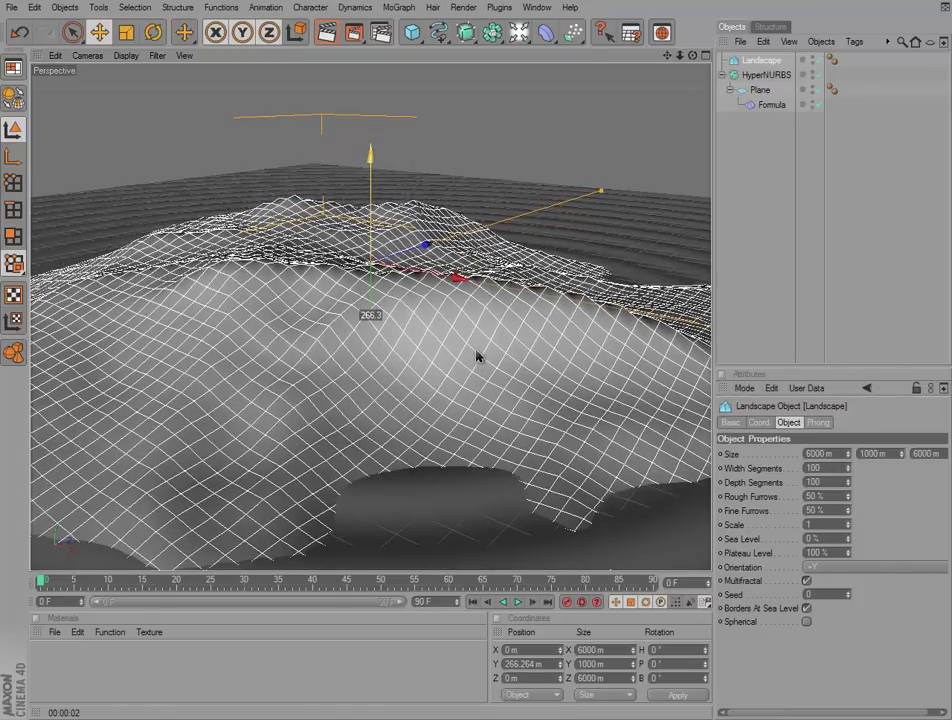
left_click_drag(477, 357, 433, 410)
scroll(433, 410, "down", 1)
scroll(431, 407, "down", 1)
scroll(432, 407, "down", 1)
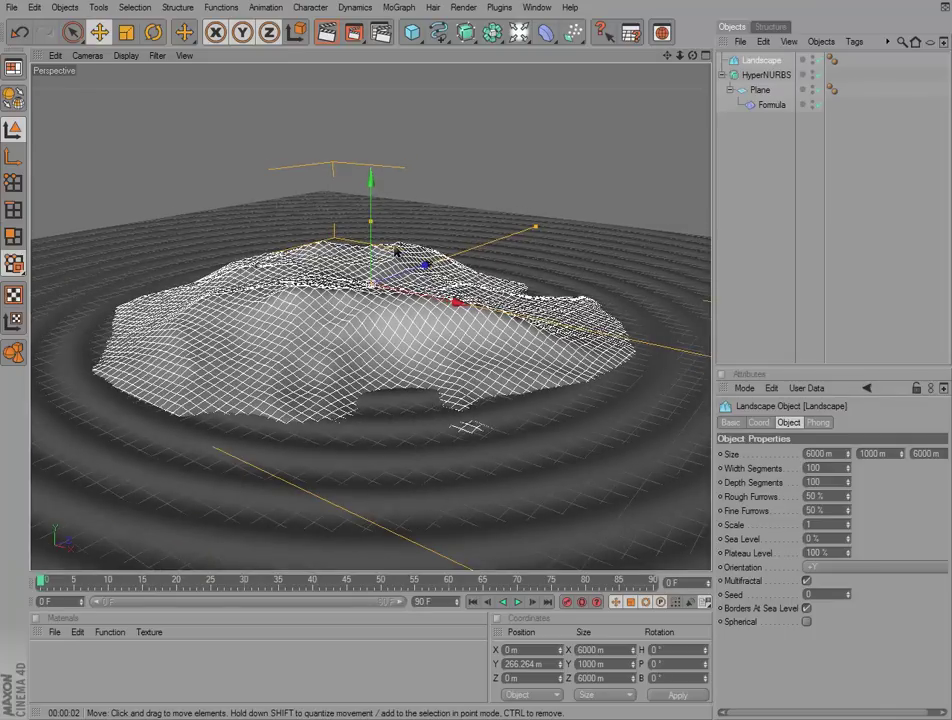
left_click_drag(478, 357, 477, 357)
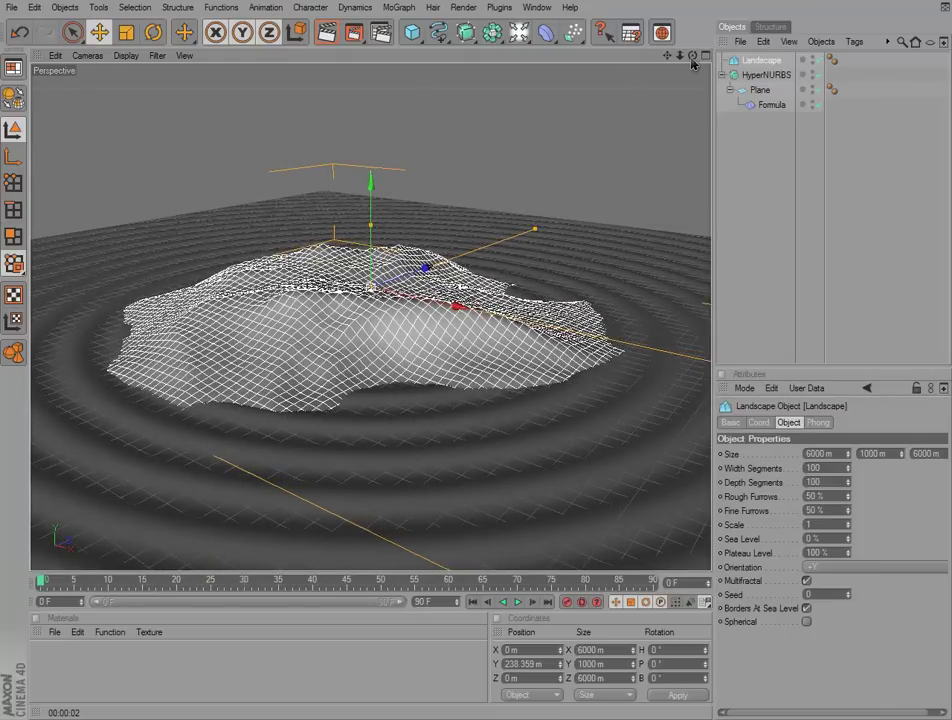
Step: Orbit and zoom to a low, flatter view of the hill
mouse_move(461, 361)
left_mouse_down("alt")
mouse_move(441, 358)
mouse_move(478, 361)
mouse_move(445, 272)
left_mouse_up("alt")
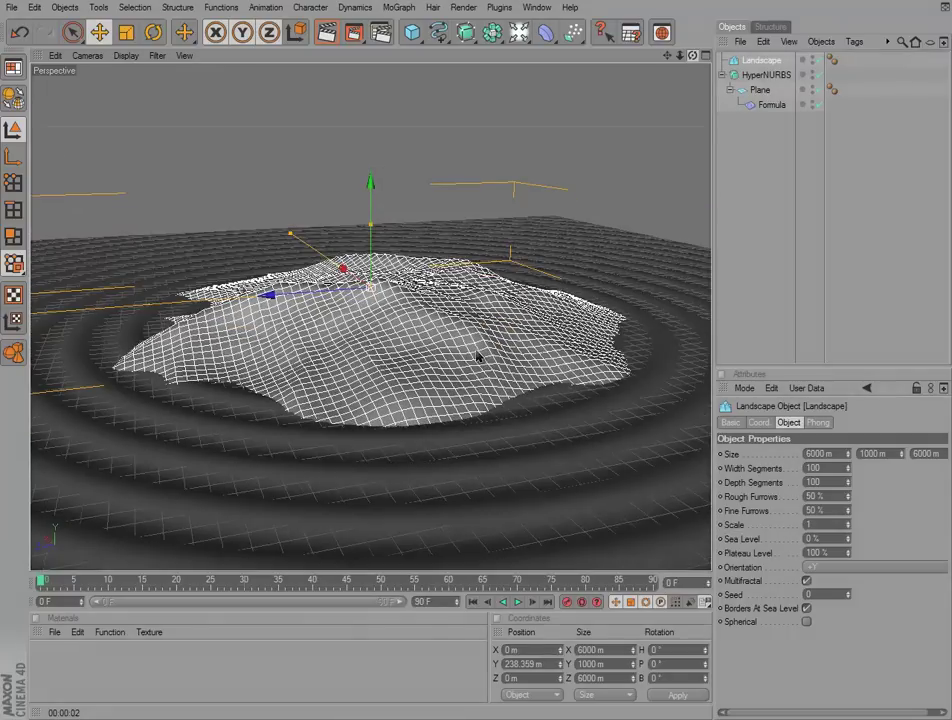
scroll(447, 272, "up", 2)
scroll(450, 268, "up", 2)
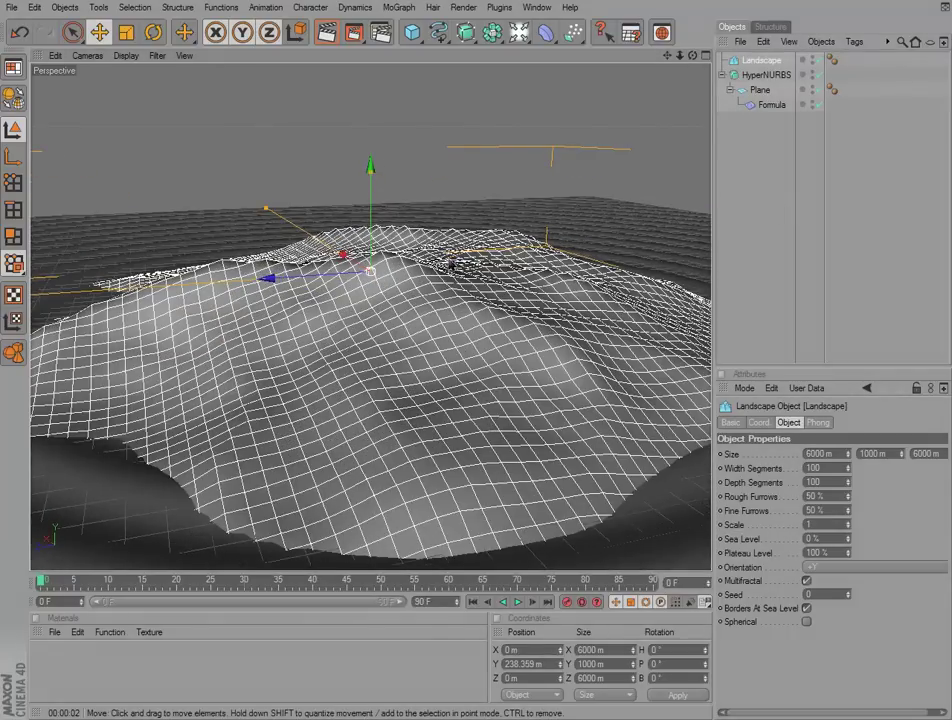
left_click_drag(480, 300, 478, 358, "alt")
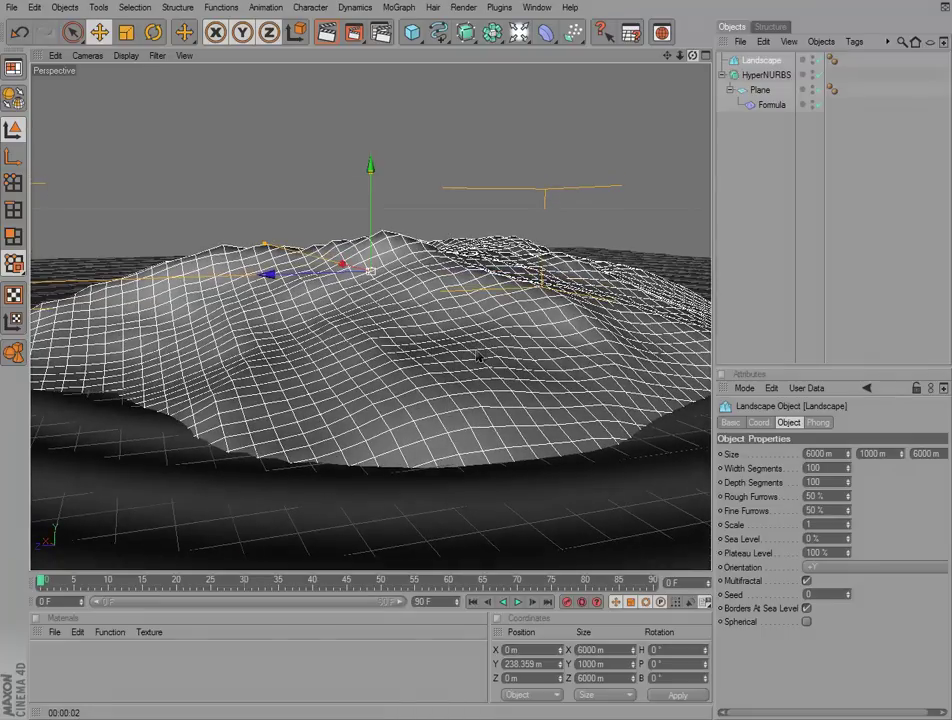
Step: Give the Landscape 150 width segments and 150 depth segments
double_click(815, 468)
type("50")
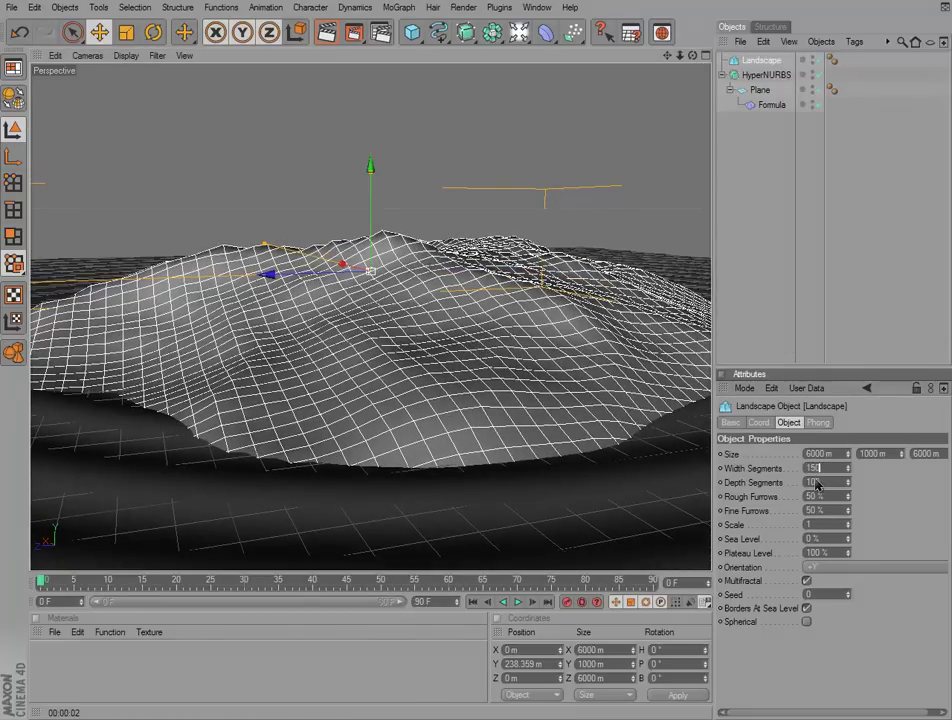
key("Tab")
type("15")
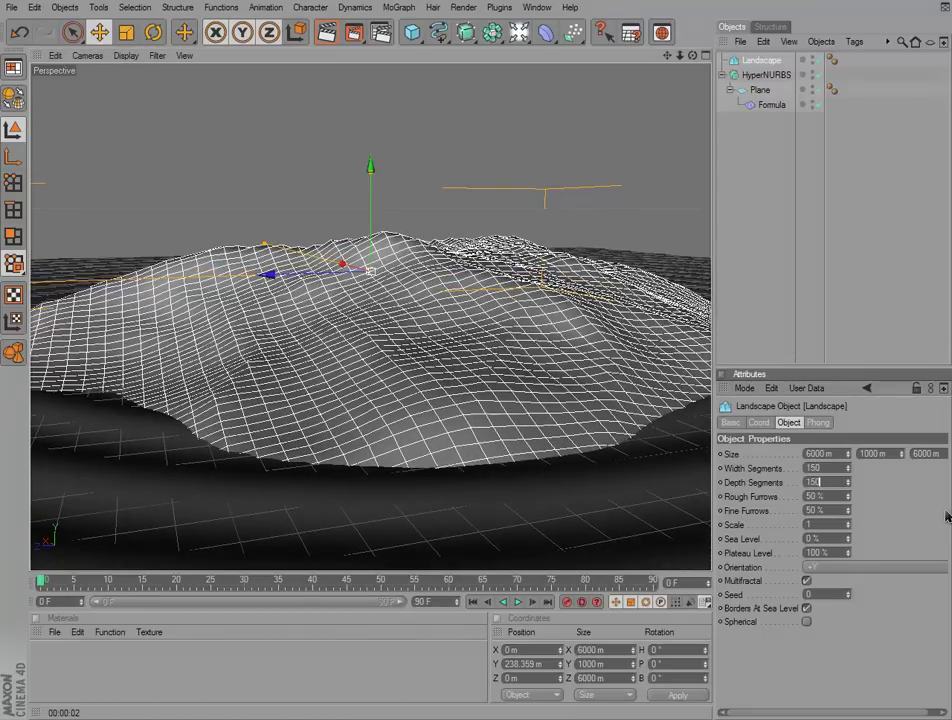
key("Return")
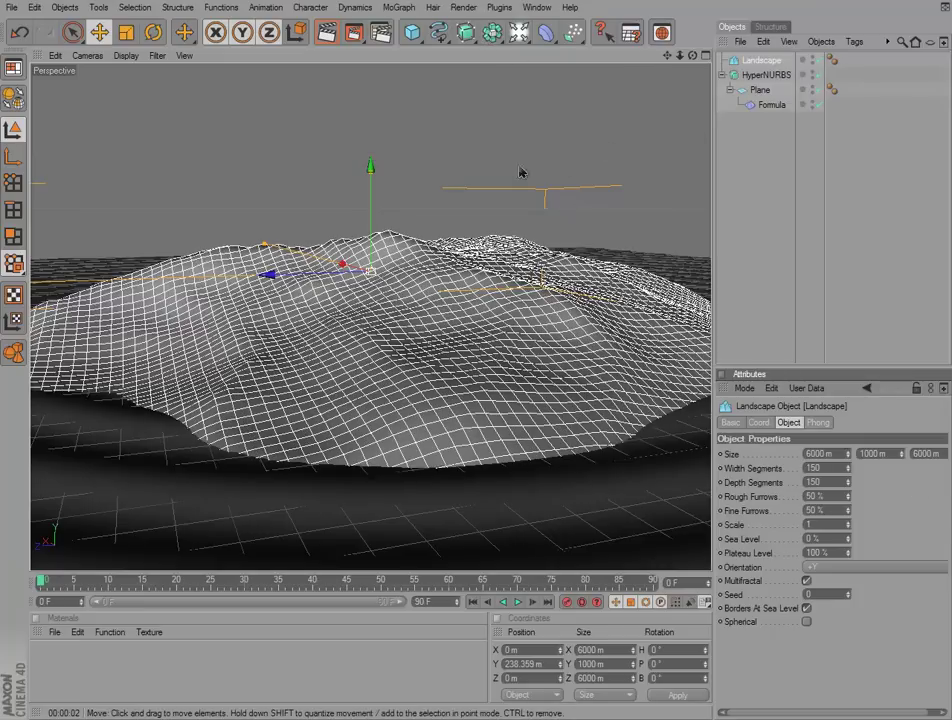
Step: Render the active view to preview the more detailed hill
left_click(436, 118)
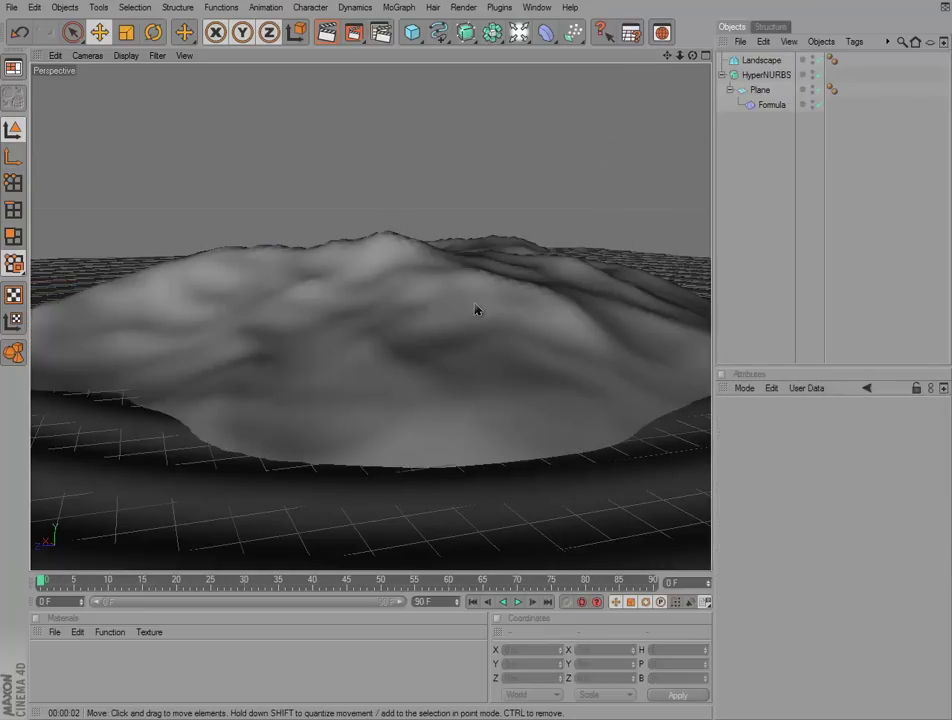
left_click(476, 310)
left_click(327, 37)
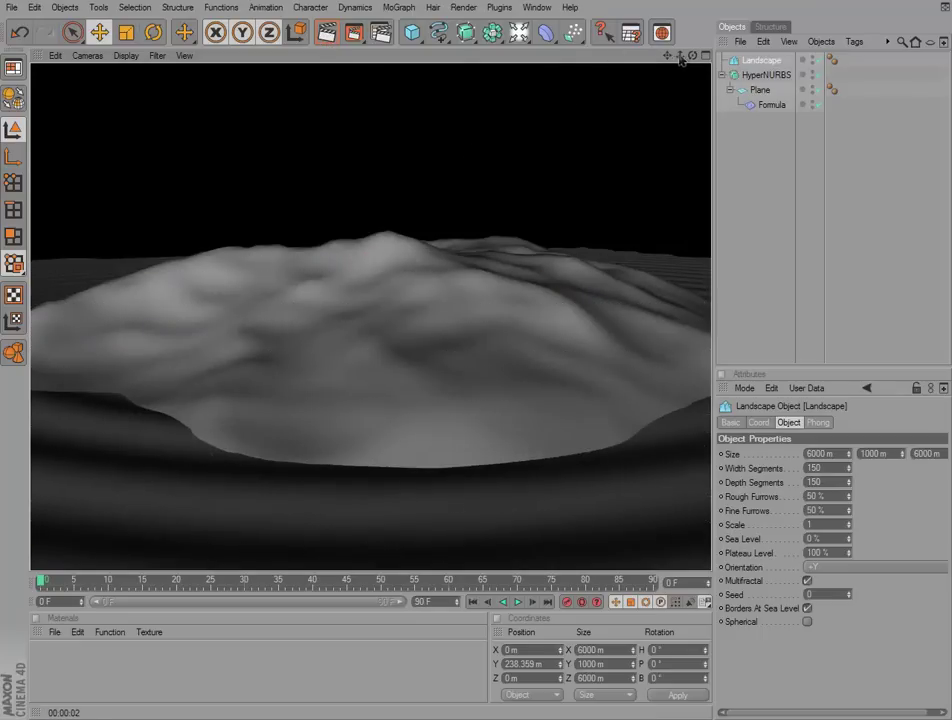
left_click(500, 90)
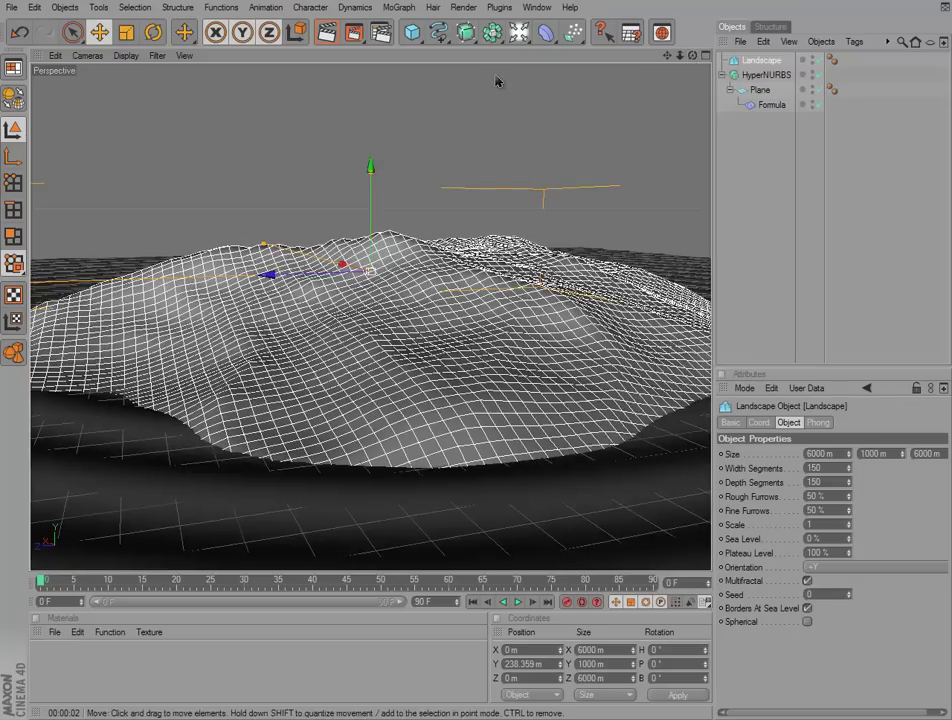
Step: Create two new default materials in the Material Manager
left_click(507, 136)
left_click(575, 292)
double_click(42, 671)
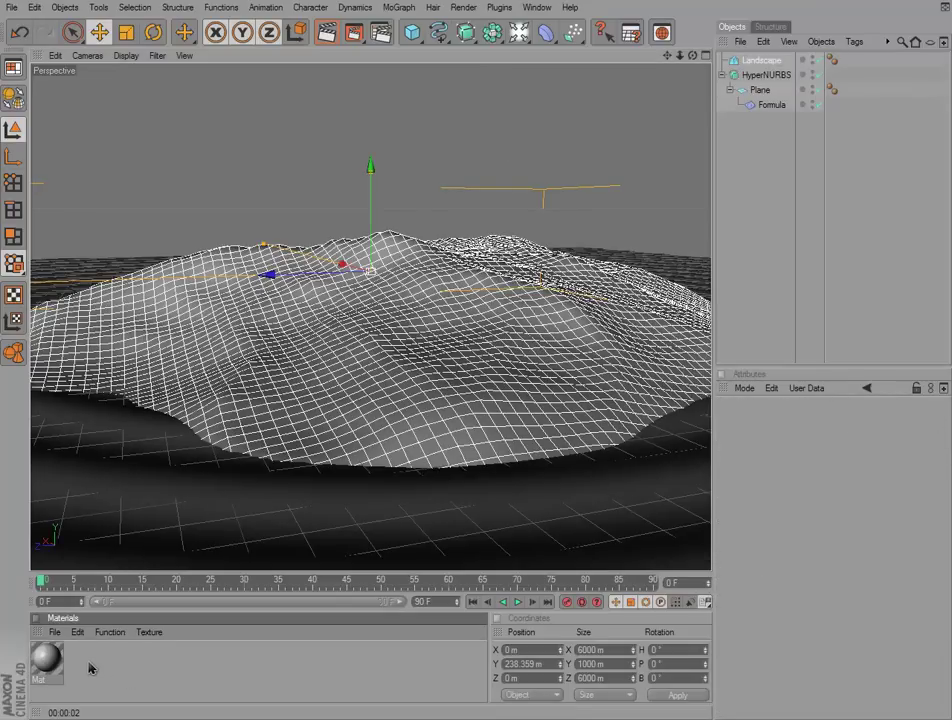
double_click(169, 670)
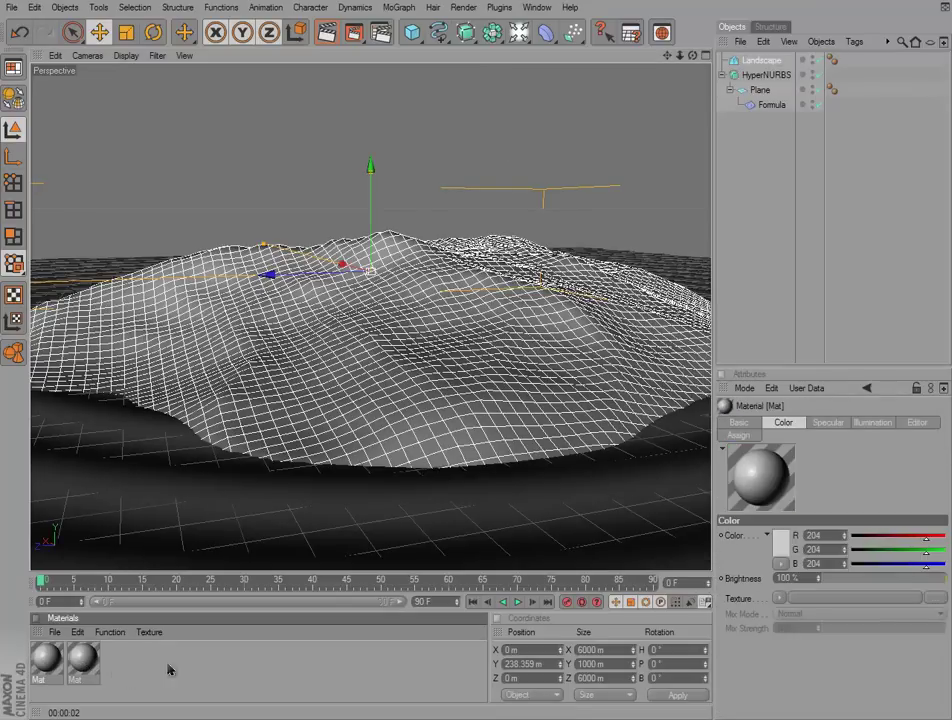
Step: Make the first Mat blue (R 0, G 142, B 255) and enable its Normal channel
double_click(45, 663)
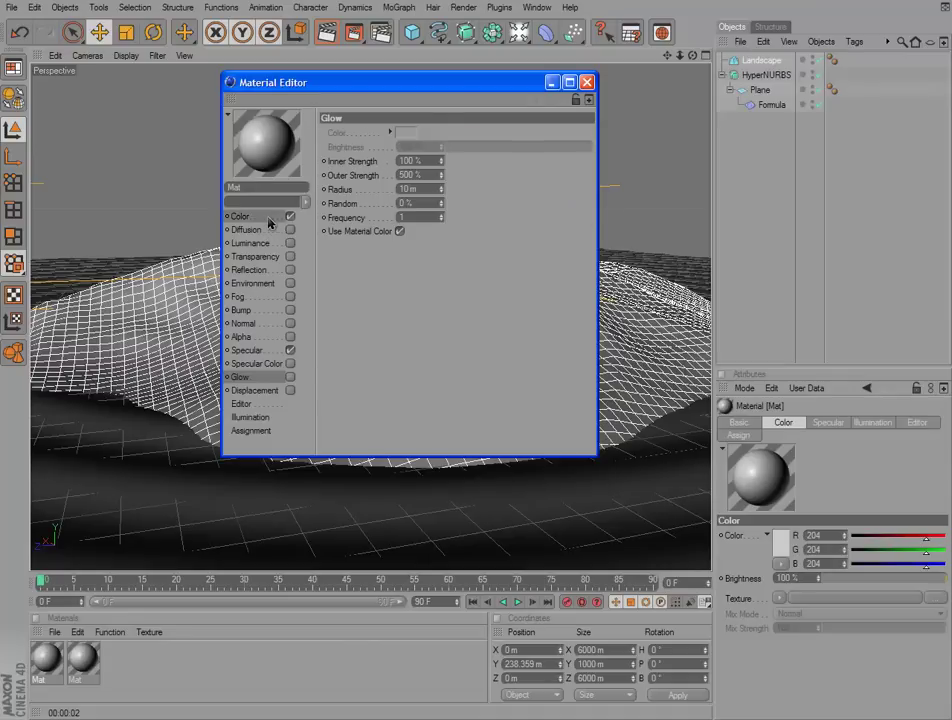
left_click(240, 216)
mouse_move(564, 168)
left_mouse_down()
mouse_move(595, 169)
mouse_move(455, 134)
left_mouse_up()
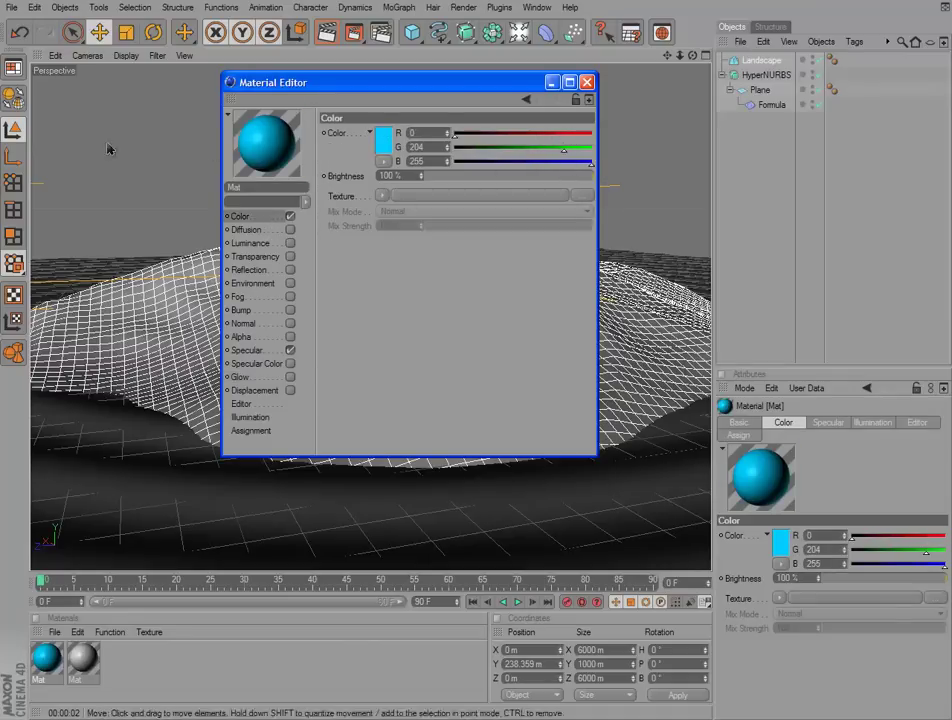
left_click_drag(562, 150, 531, 156)
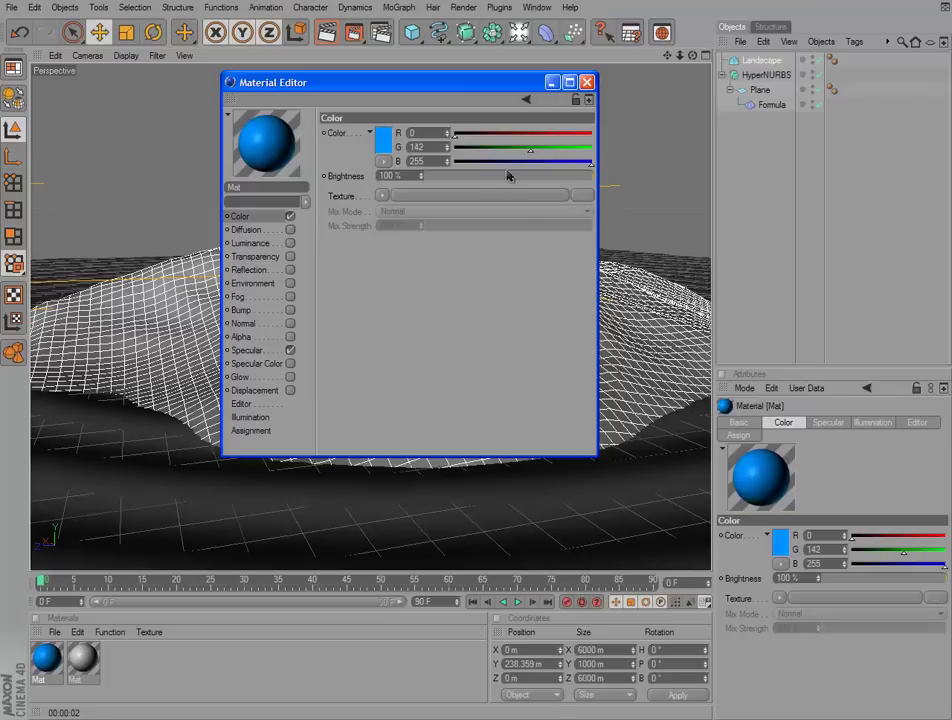
left_click(272, 326)
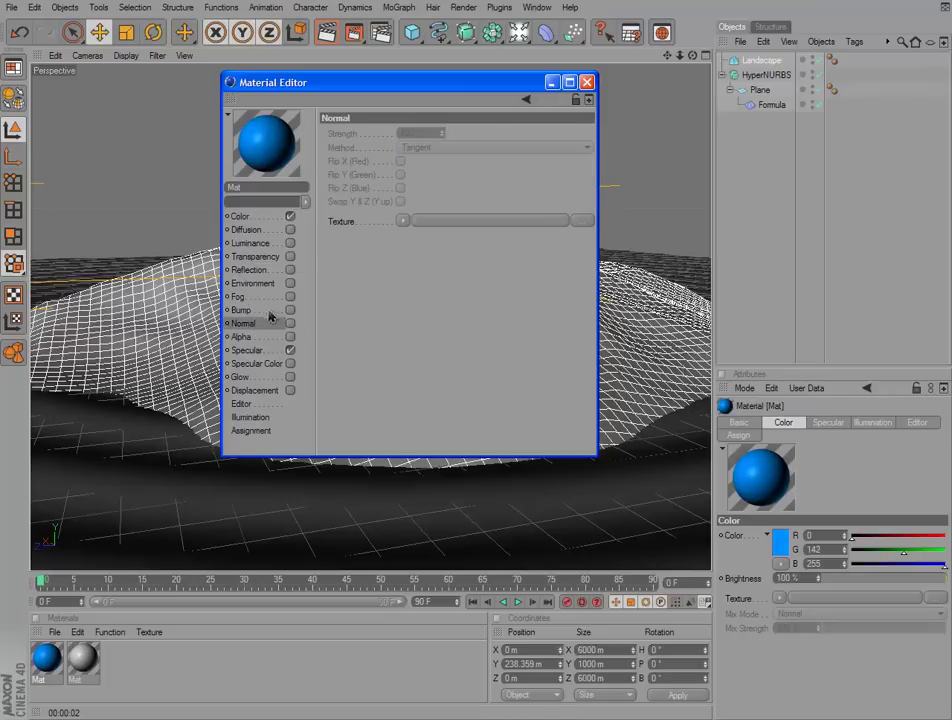
left_click(290, 323)
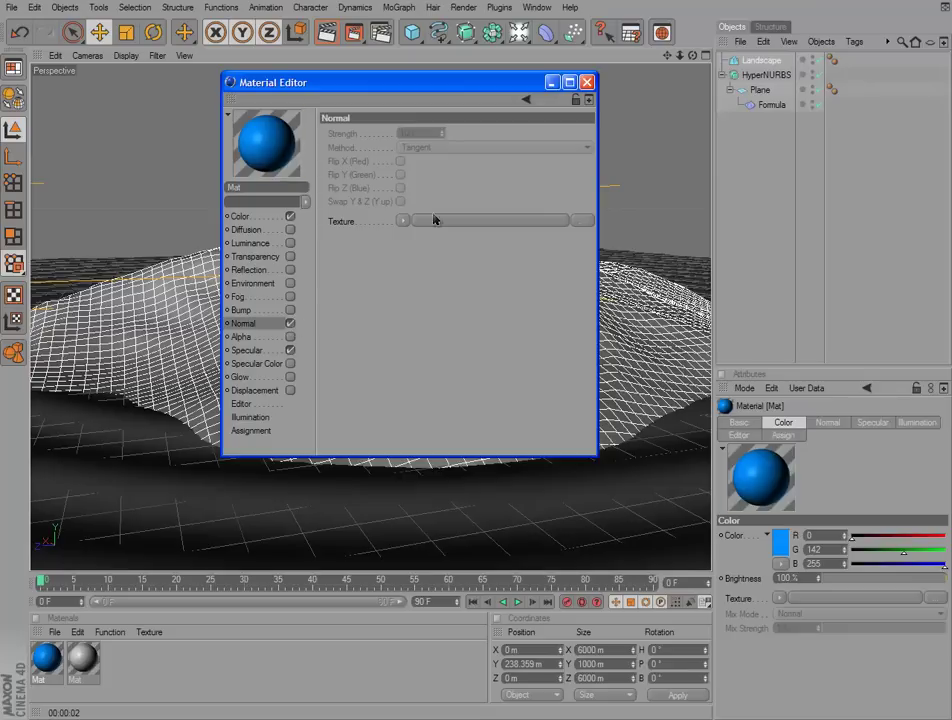
left_click(574, 222)
Step: Show the Textures folder as thumbnails and preview the GrassTexture image full-screen
left_click(631, 231)
left_click(650, 247)
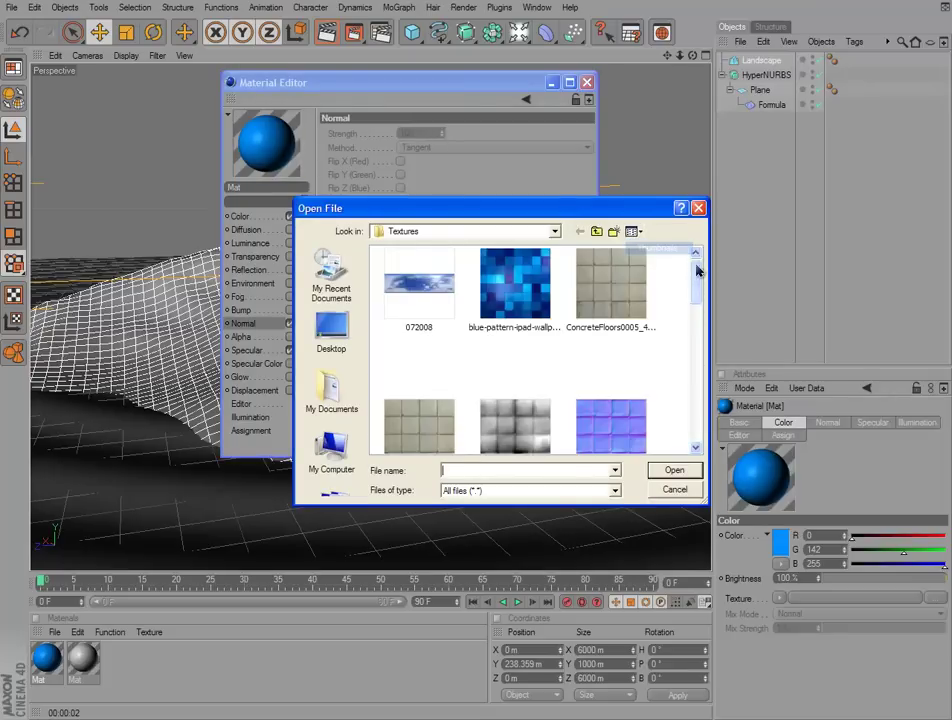
scroll(697, 270, "down", 1)
scroll(697, 270, "down", 1)
scroll(705, 265, "up", 2)
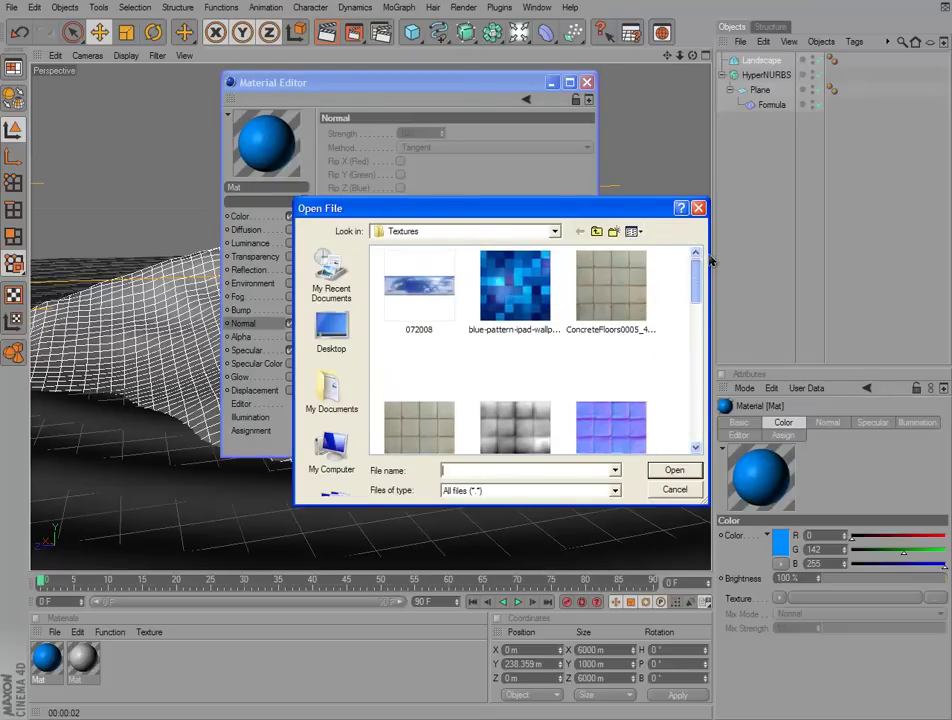
mouse_move(697, 270)
left_mouse_down()
mouse_move(699, 358)
mouse_move(707, 323)
left_mouse_up()
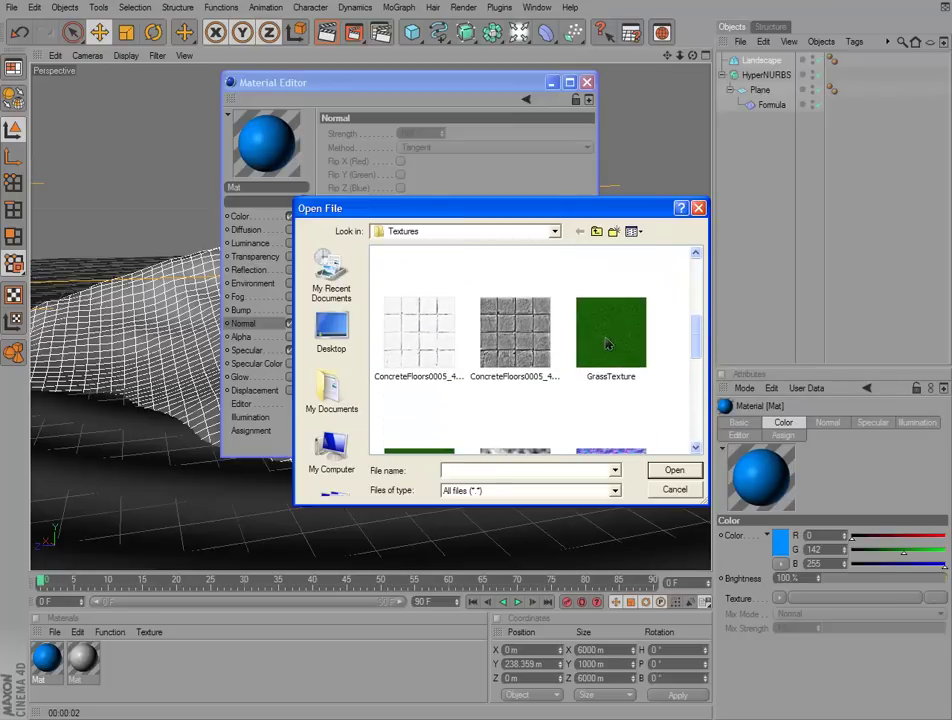
right_click(606, 339)
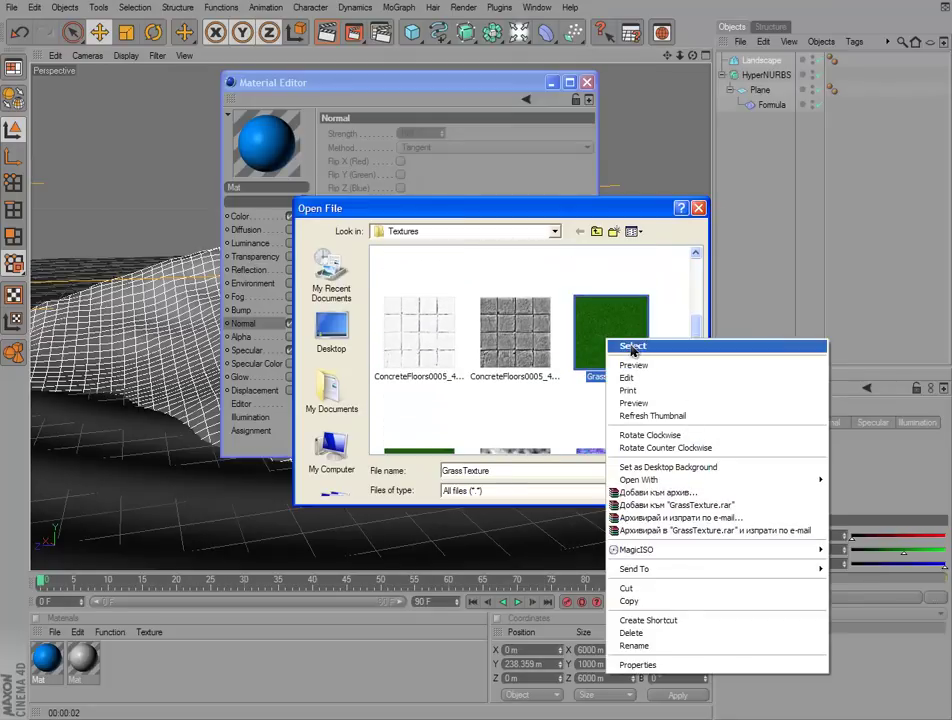
left_click(626, 364)
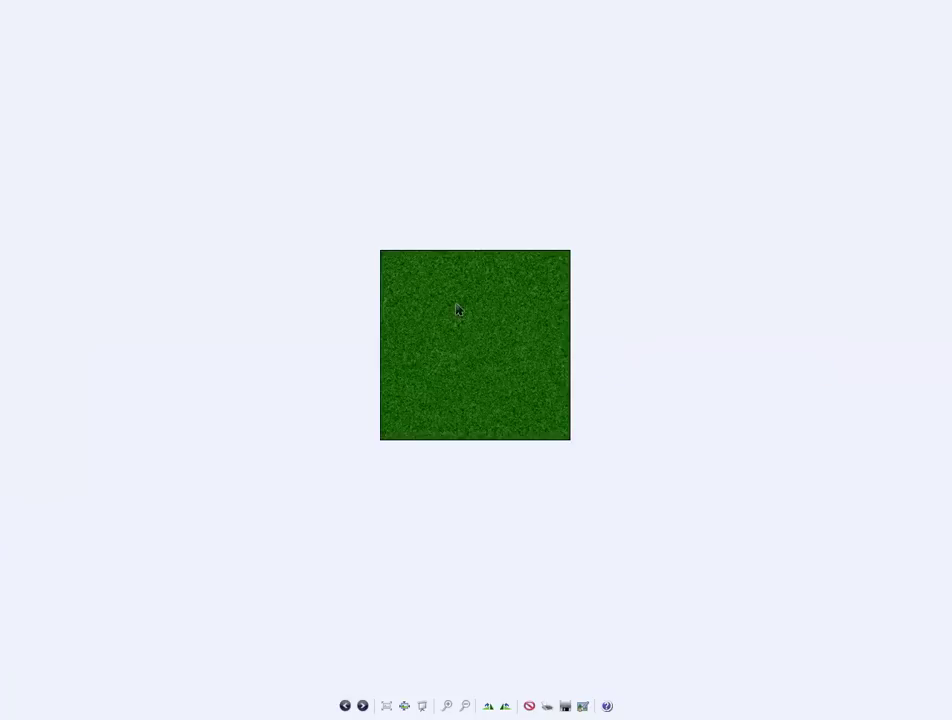
scroll(466, 307, "up", 3)
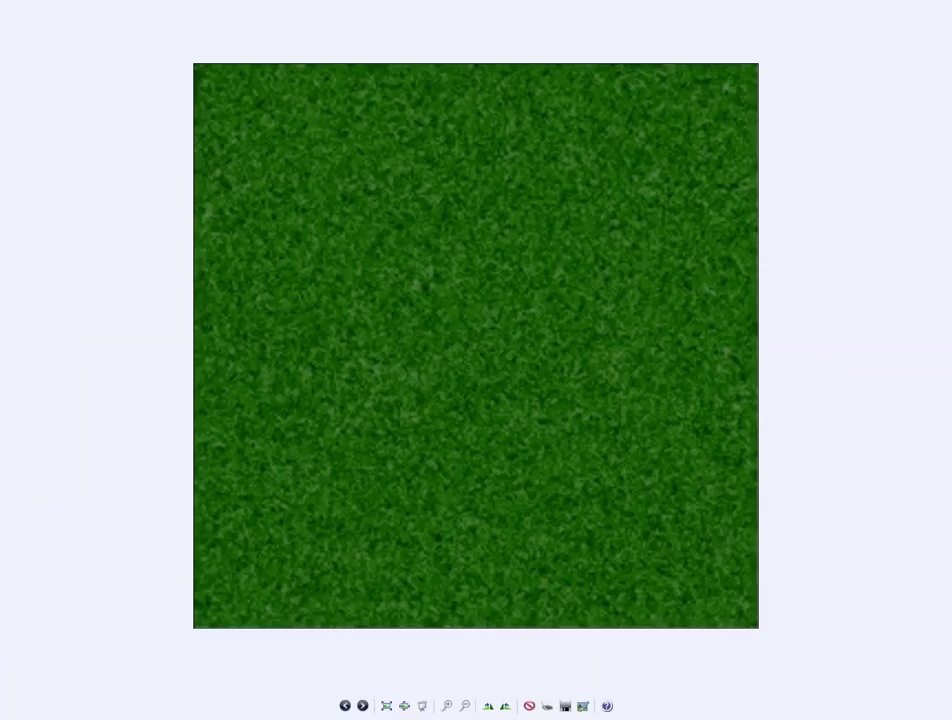
key("Escape")
scroll(601, 341, "down", 2)
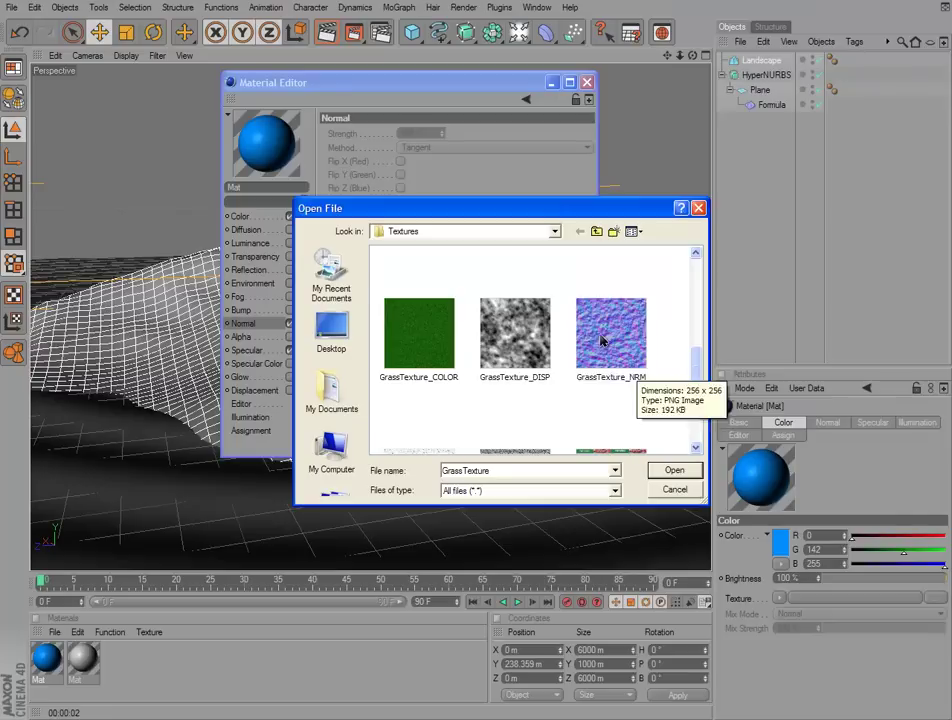
Step: Load GrassTexture_NRM.png as the Normal map and lower its strength to 10%
left_click(601, 341)
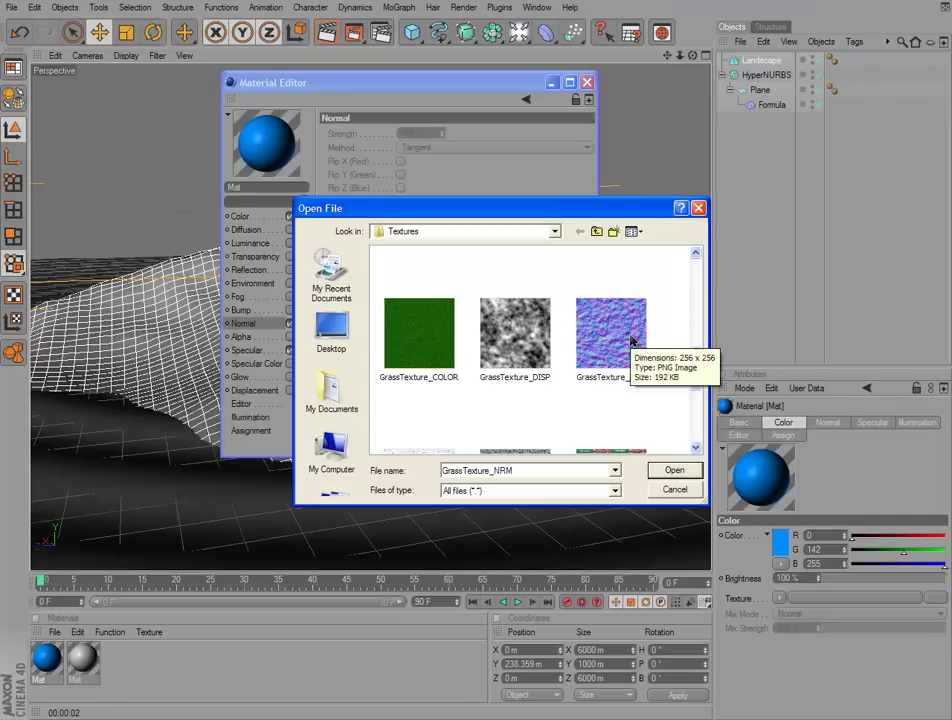
left_click(648, 380)
left_click(677, 466)
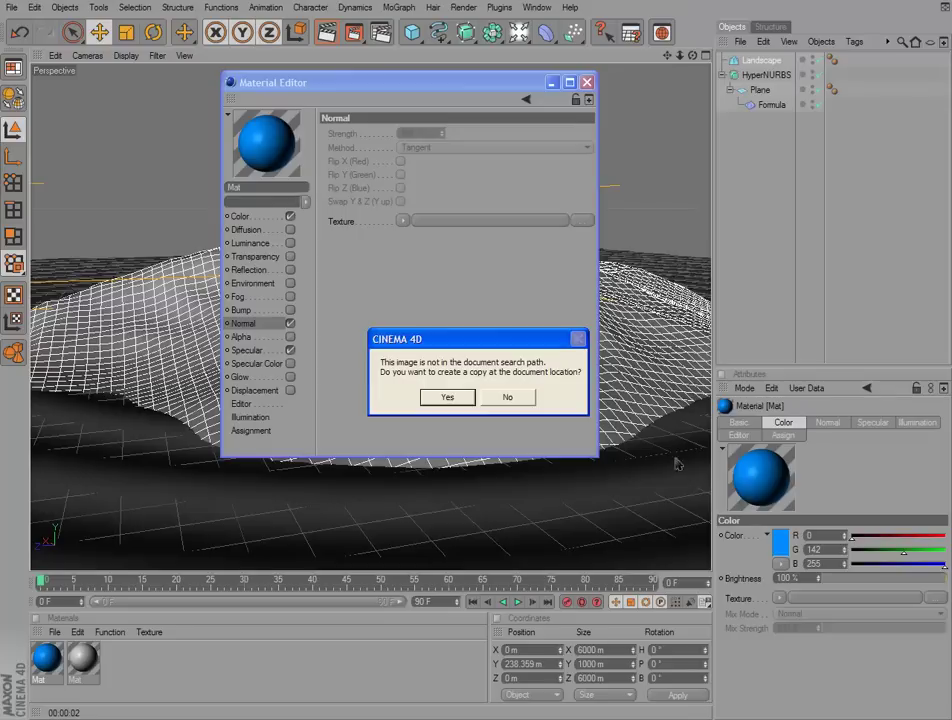
left_click(444, 400)
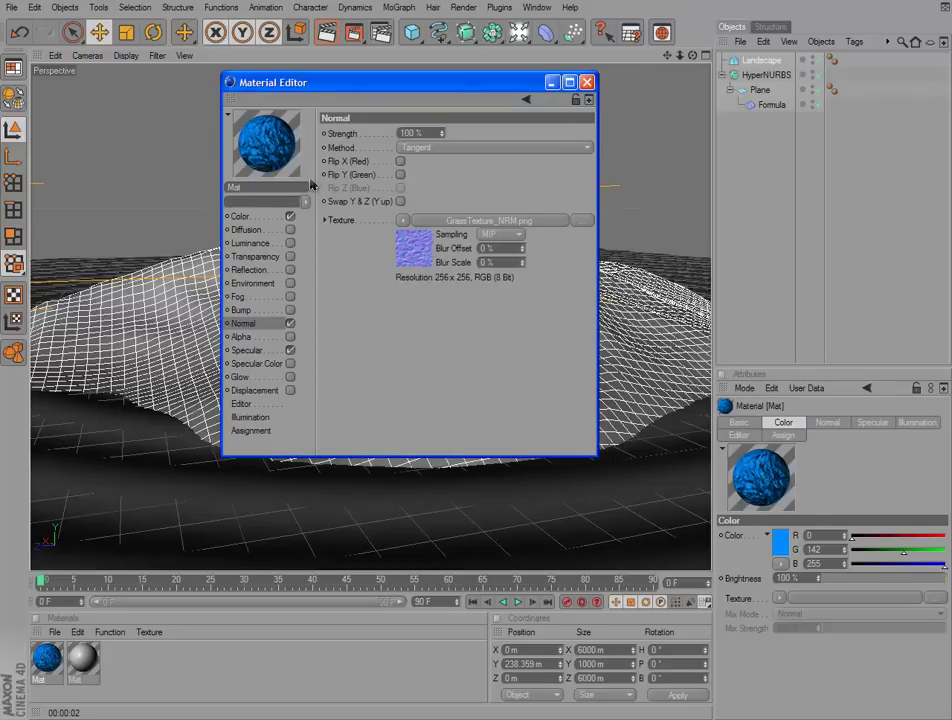
left_click_drag(245, 82, 305, 164)
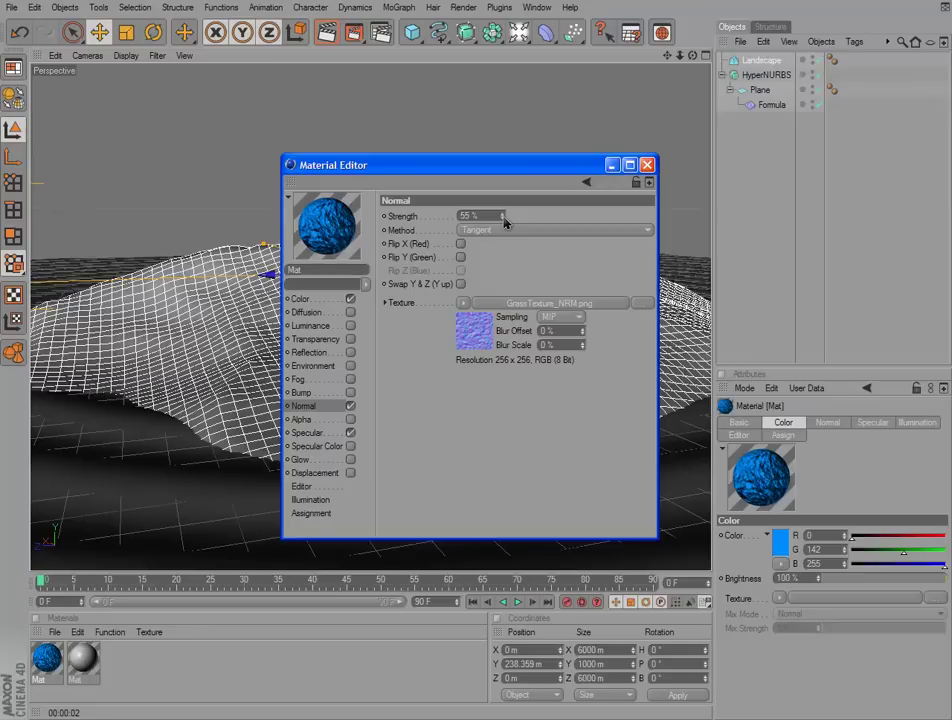
left_click_drag(503, 221, 503, 218)
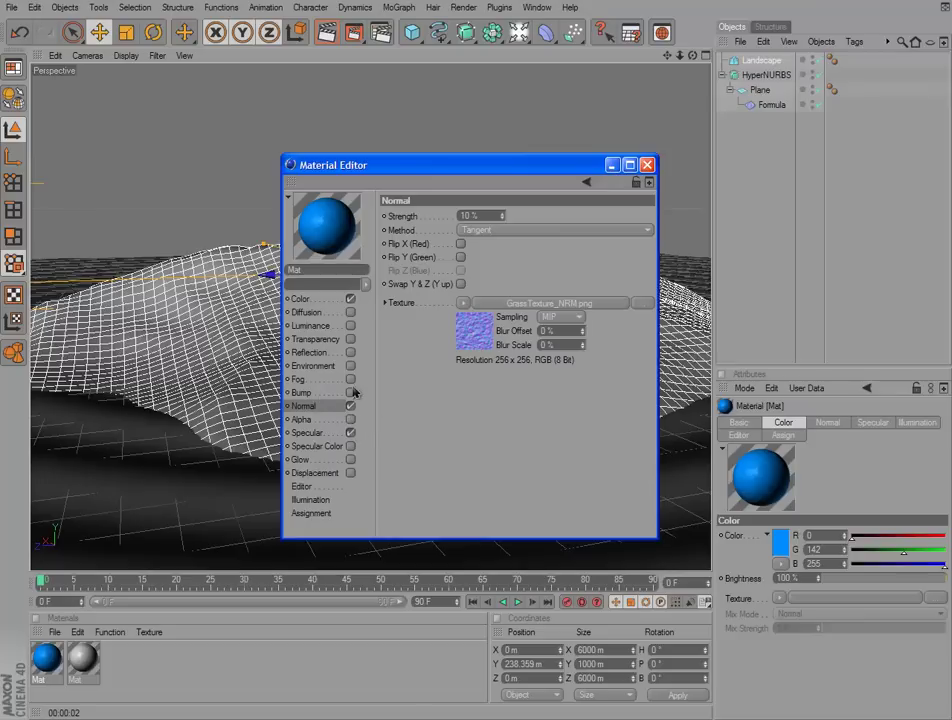
Step: Enable Displacement and load GrassTexture_DISP.png as its texture
left_click(333, 476)
left_click(350, 472)
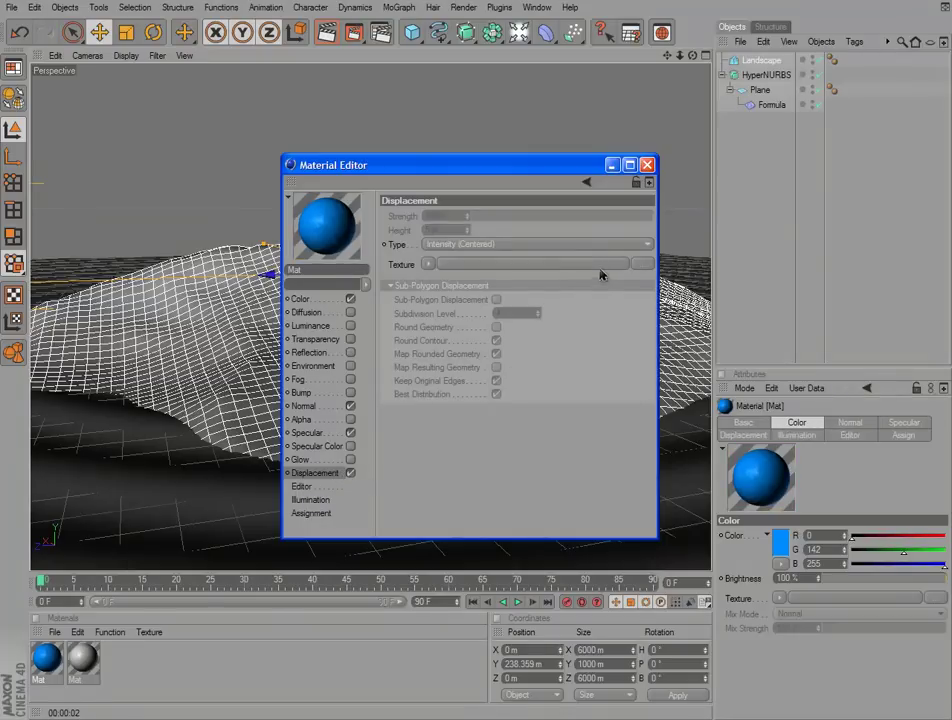
left_click(647, 264)
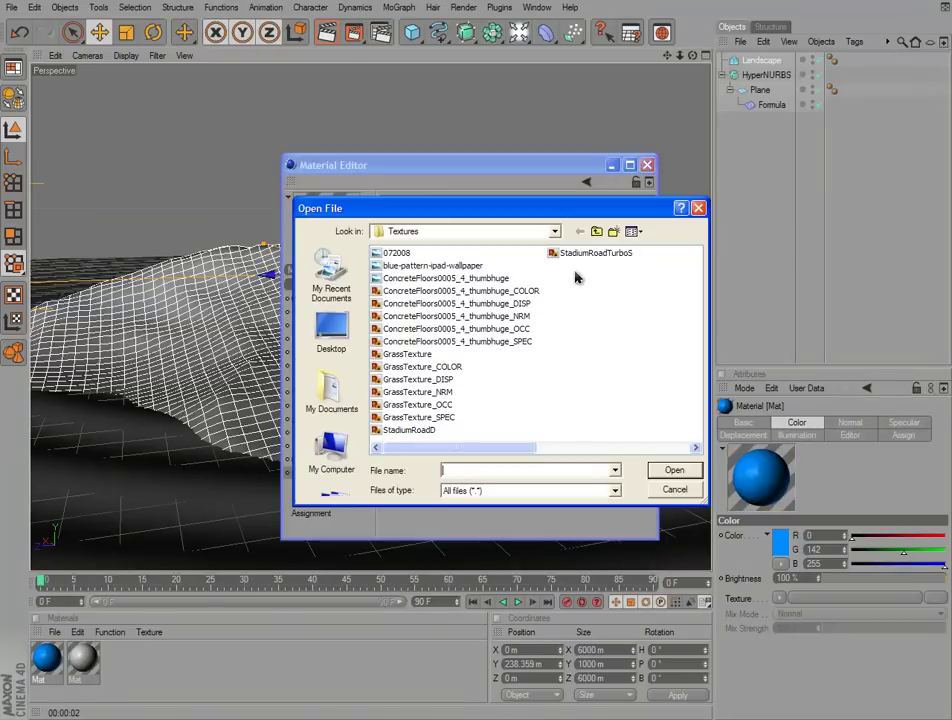
left_click(430, 382)
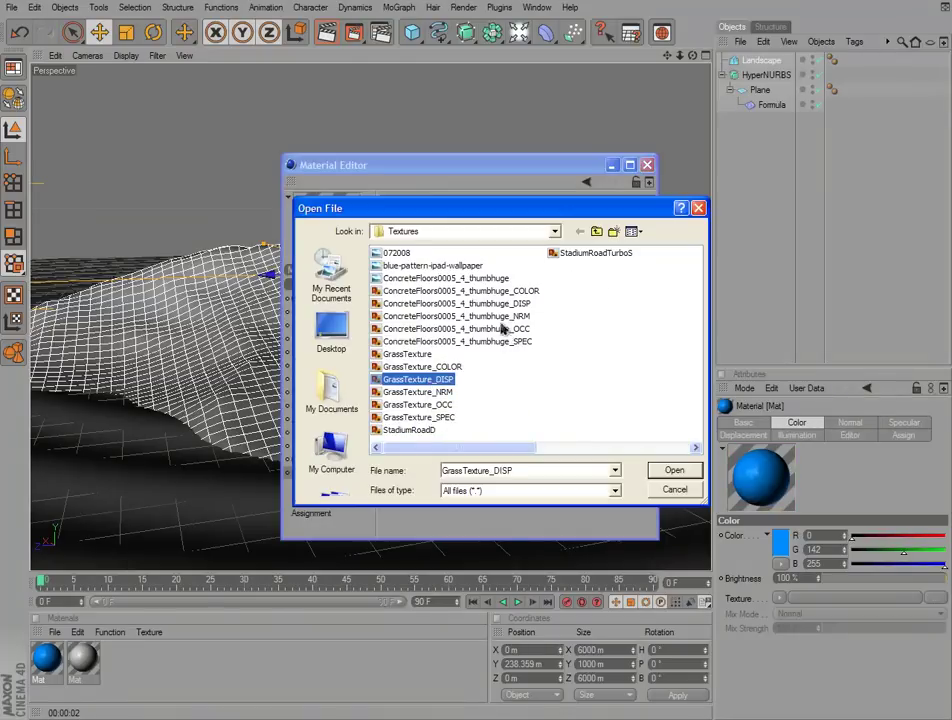
double_click(410, 384)
left_click(446, 396)
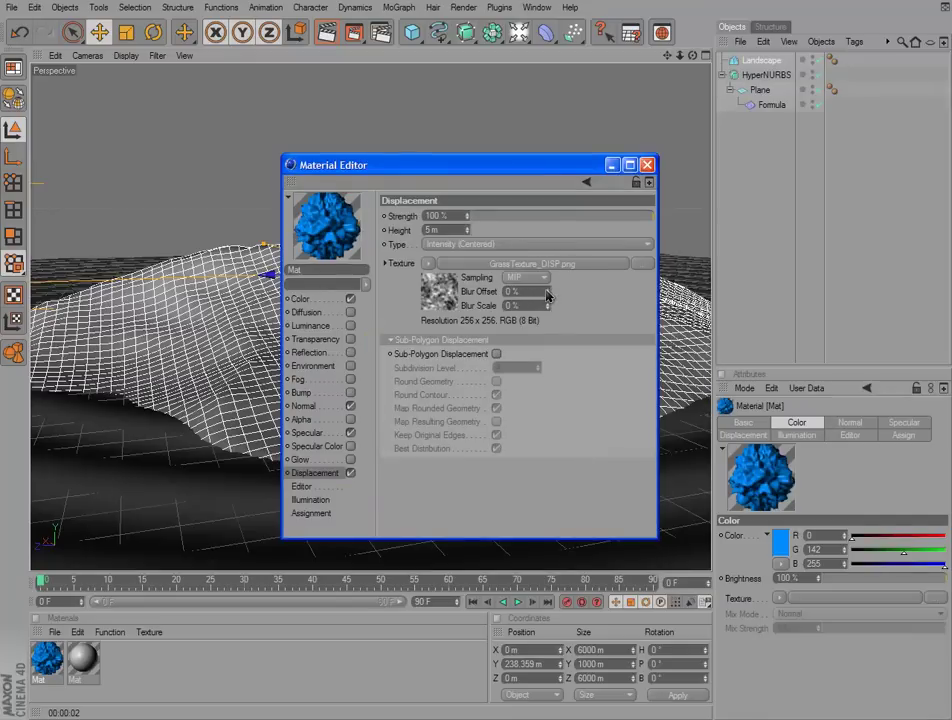
Step: Set the displacement blur offset to 16% and strength to 13%
left_click_drag(548, 292, 548, 297)
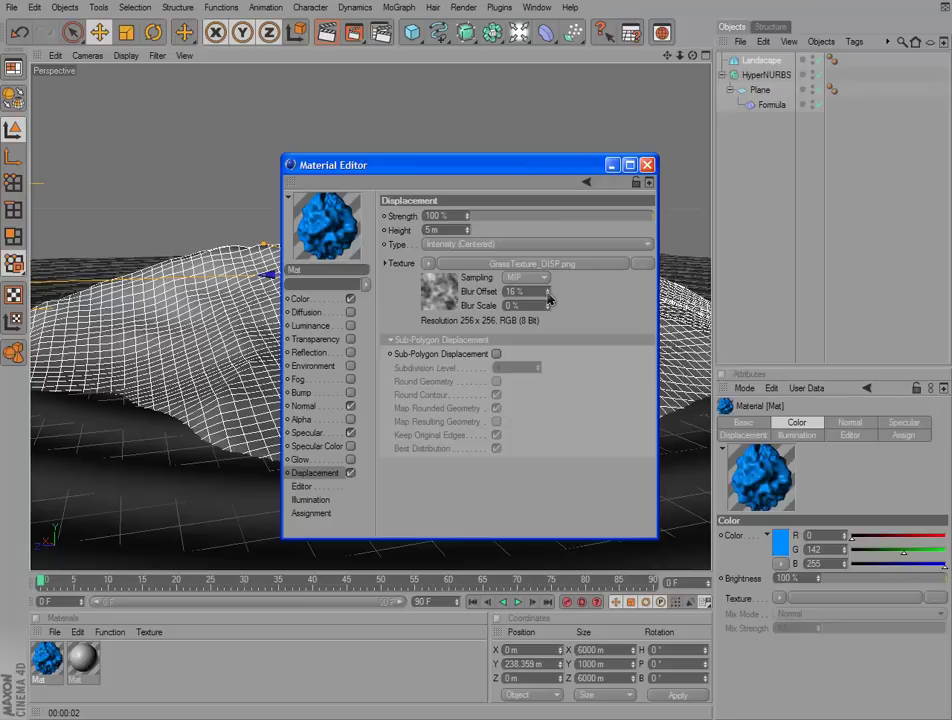
left_click(599, 218)
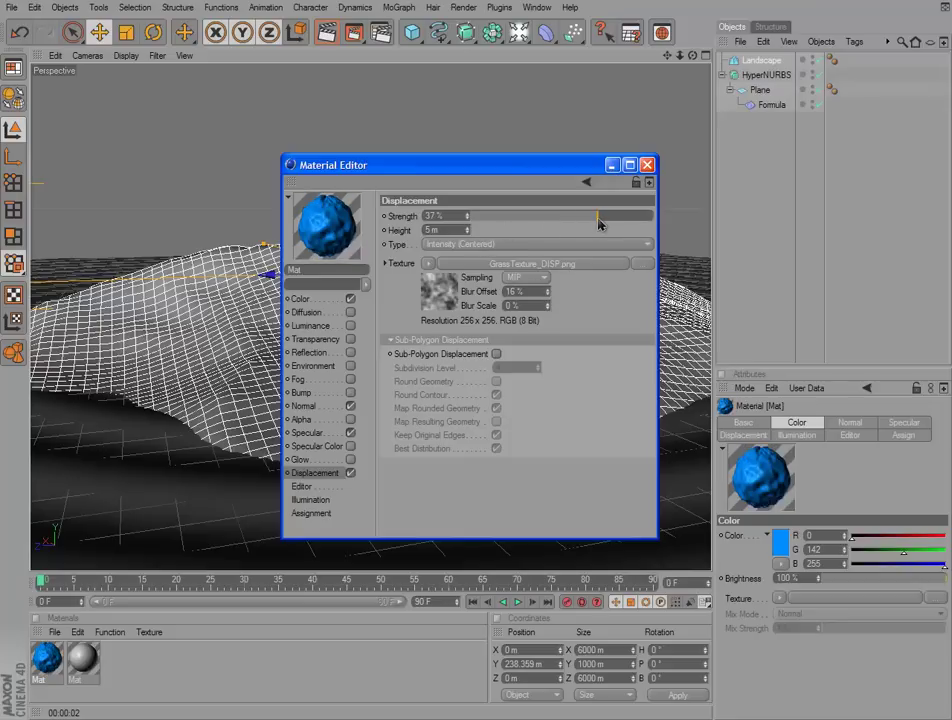
left_click_drag(599, 223, 582, 224)
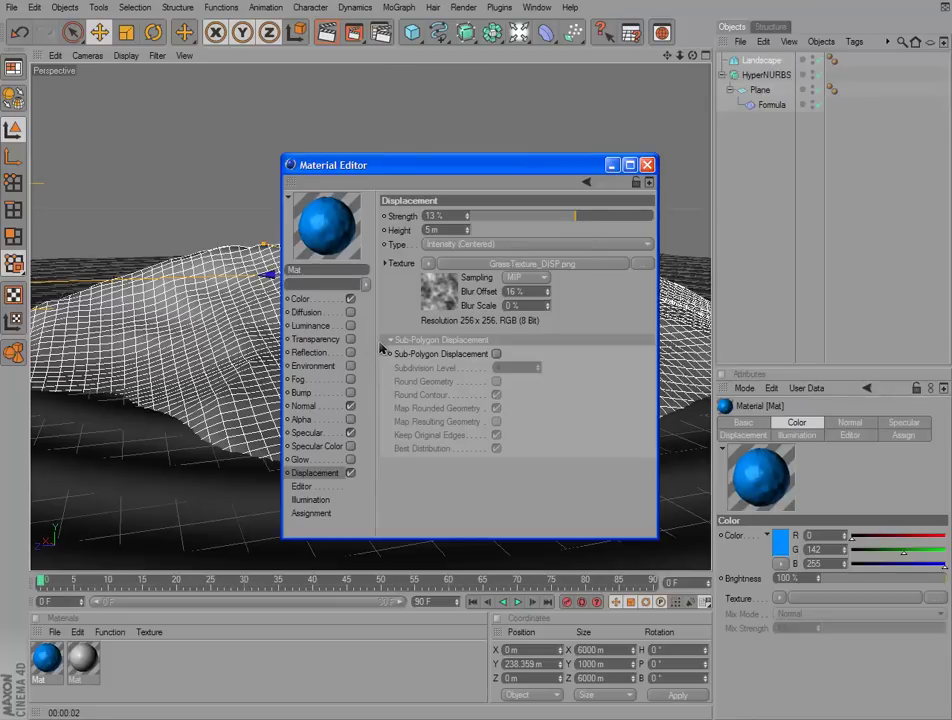
left_click(323, 432)
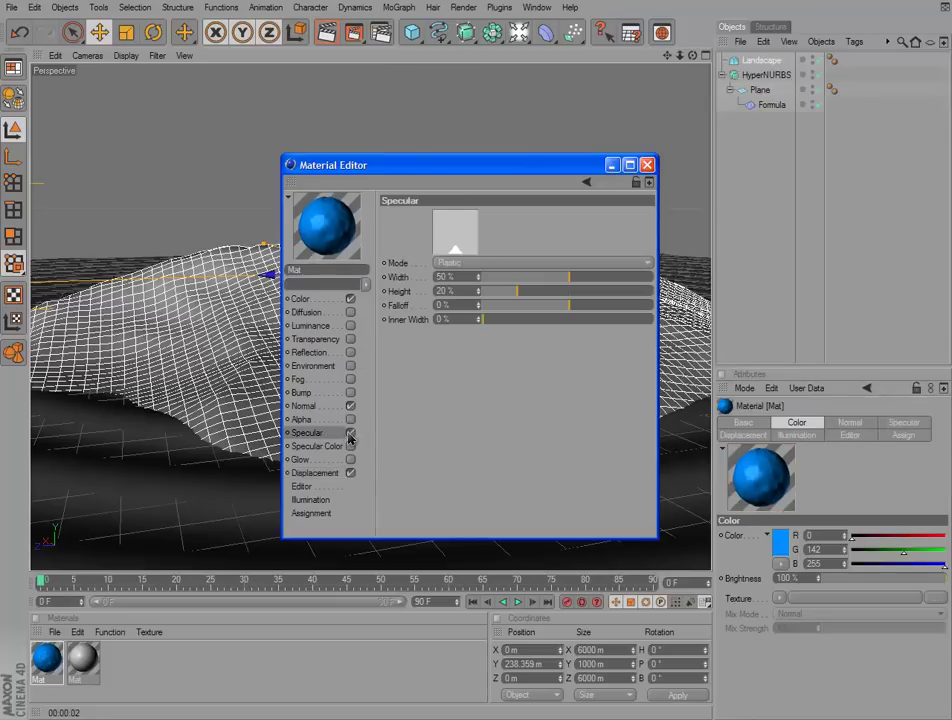
Step: Enable Transparency at 14% and Reflection at 20% brightness, then close the Material Editor
left_click(326, 342)
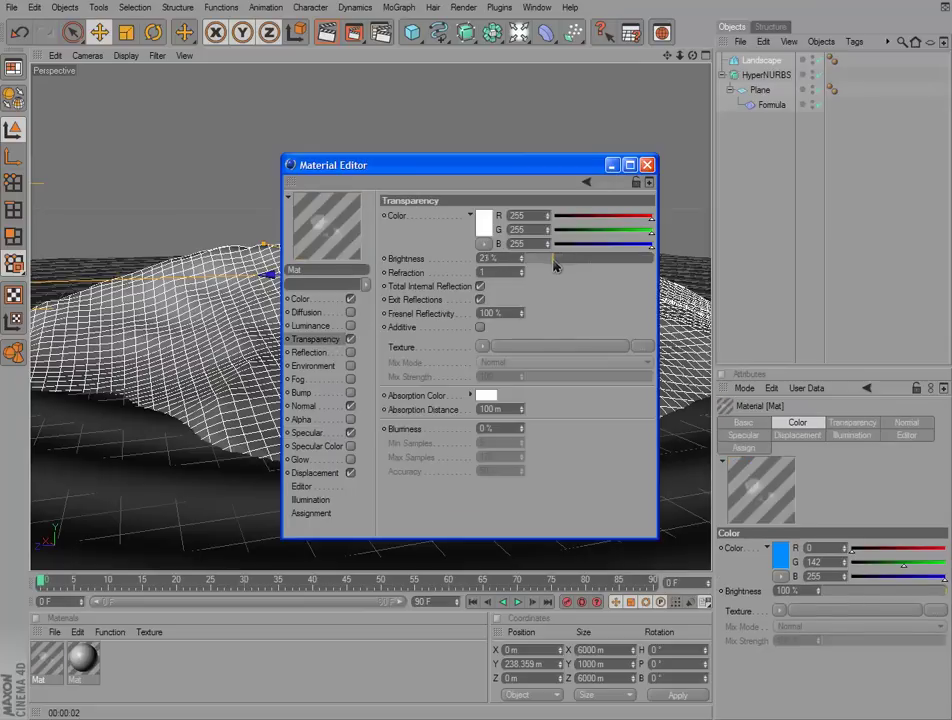
left_click_drag(555, 264, 546, 266)
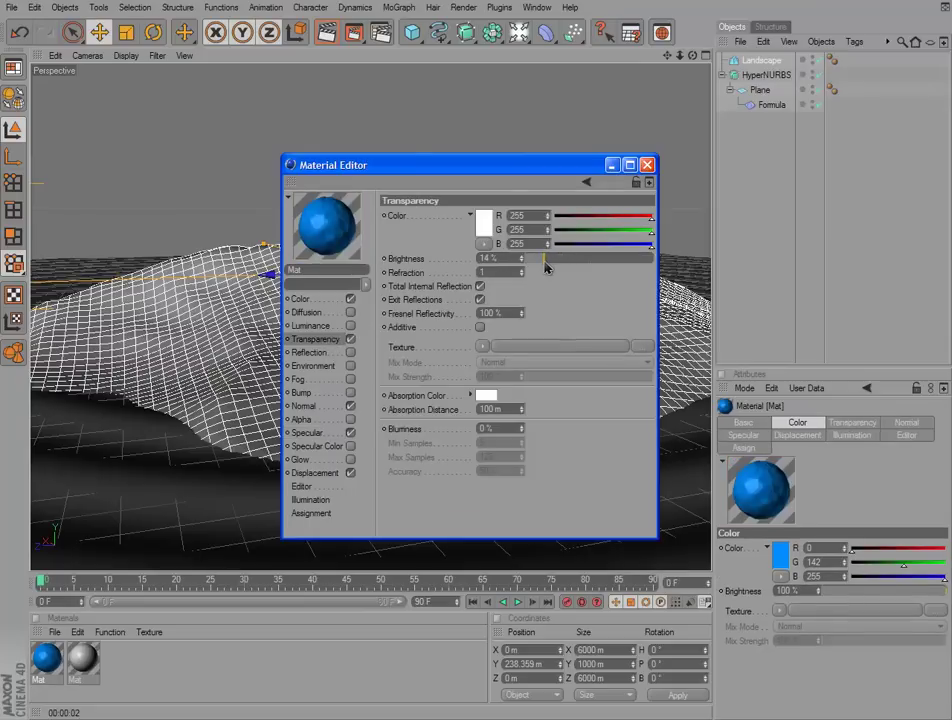
left_click(350, 352)
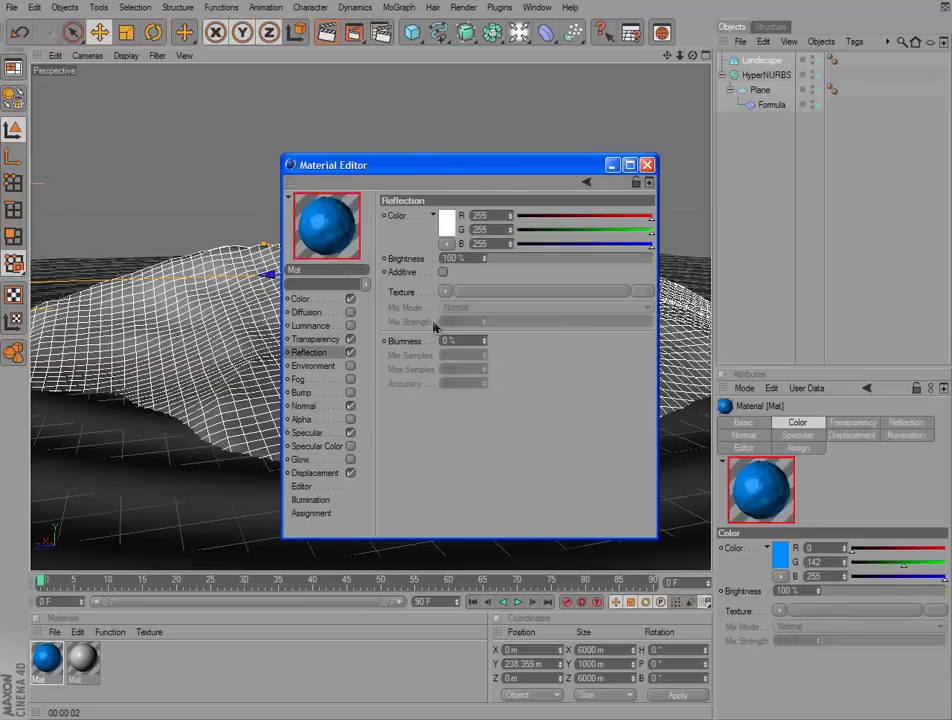
left_click_drag(520, 263, 656, 260)
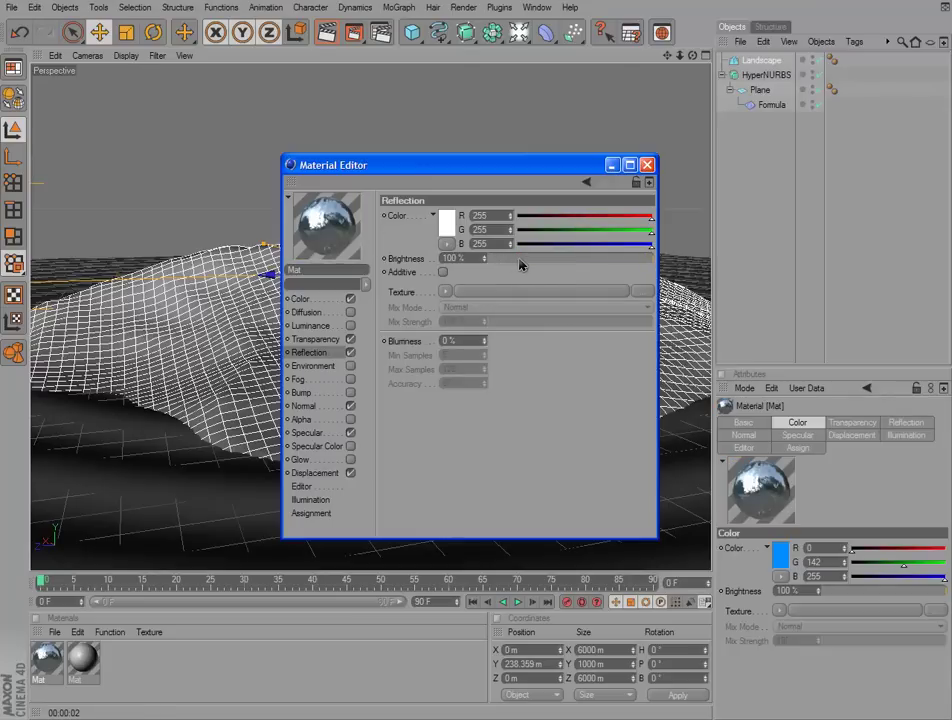
left_click(524, 263)
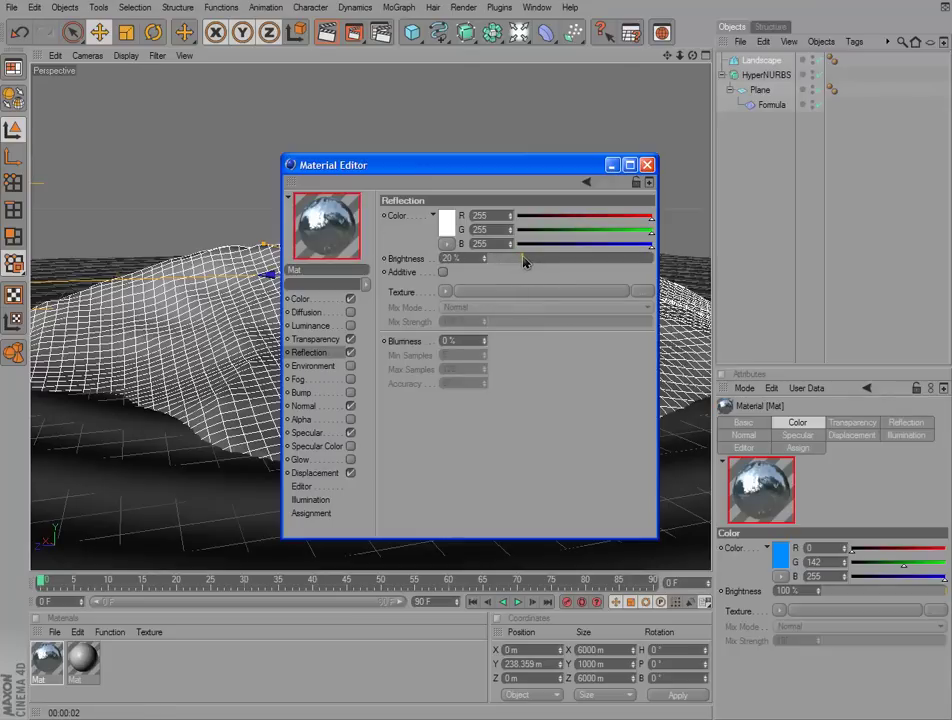
left_click_drag(524, 263, 522, 261)
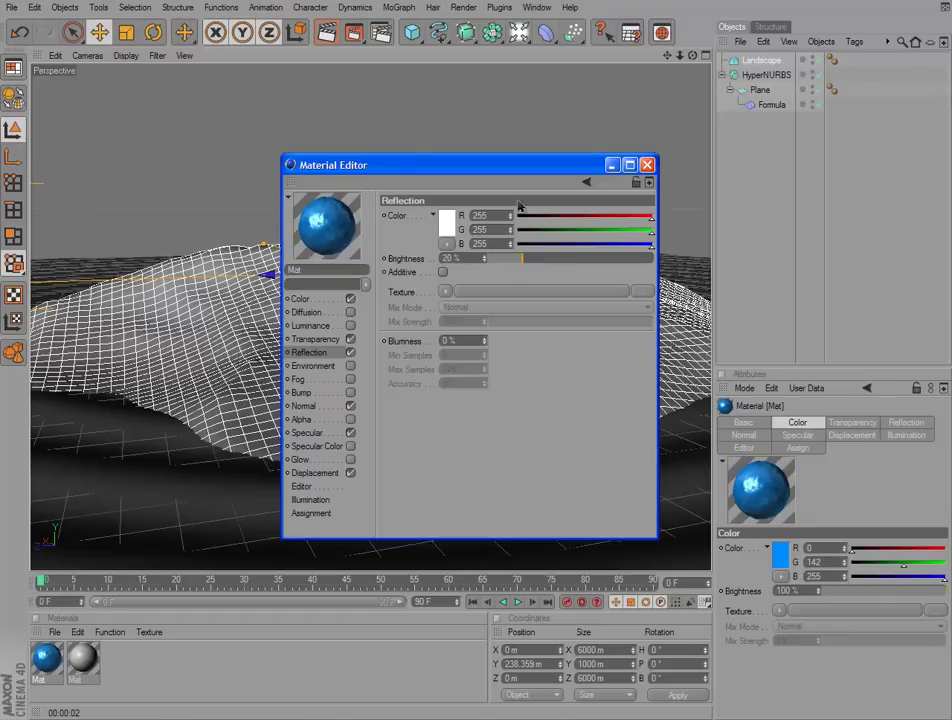
left_click(647, 165)
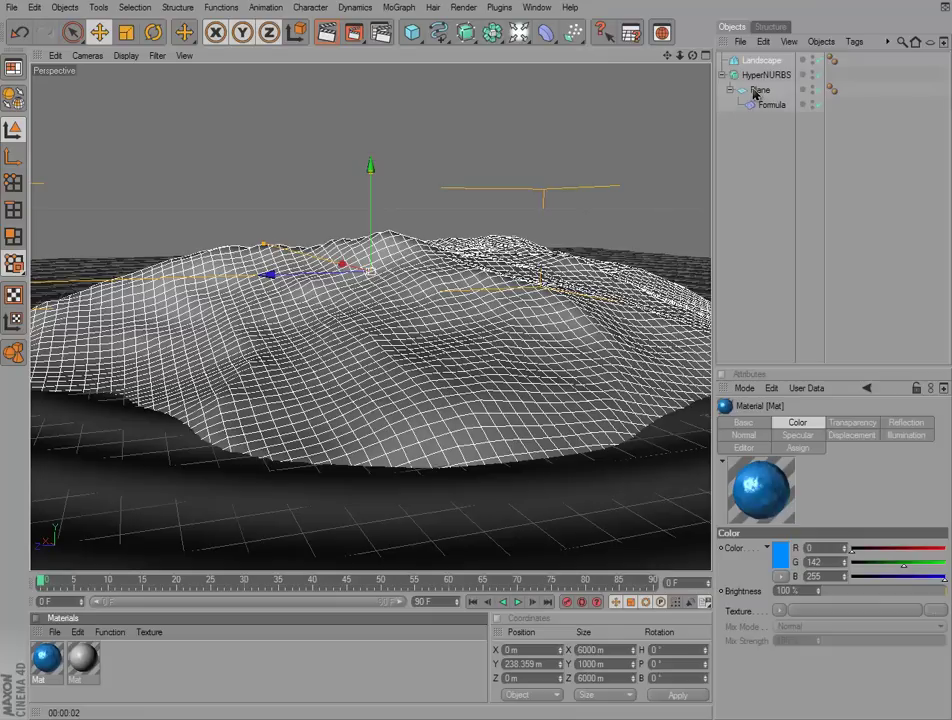
Step: Apply the blue material to the Plane and test-render it with Flat projection
left_click_drag(755, 93, 755, 91)
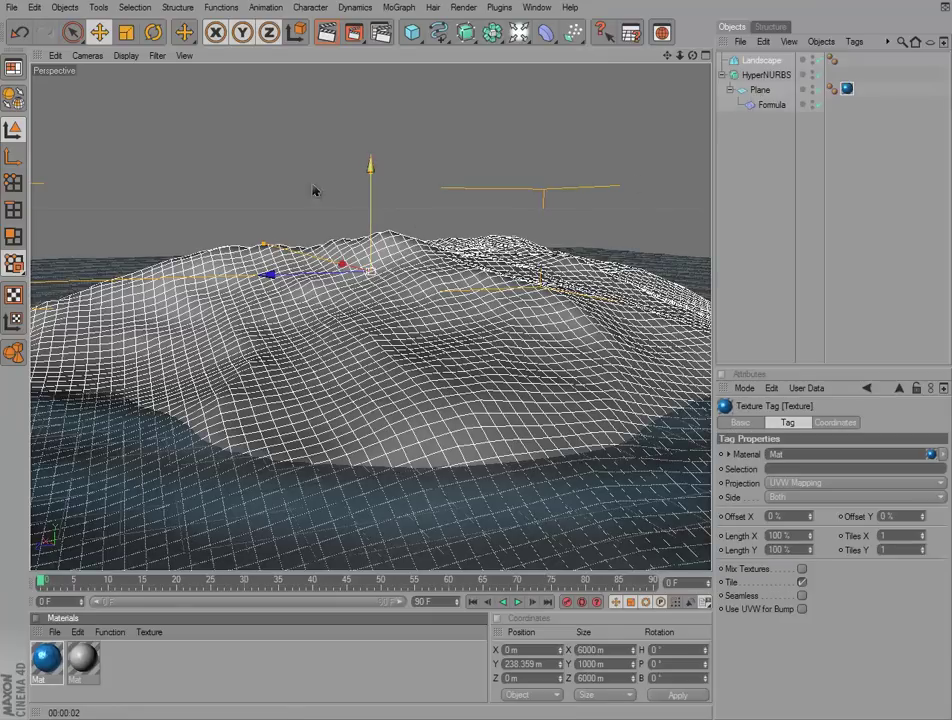
left_click(327, 32)
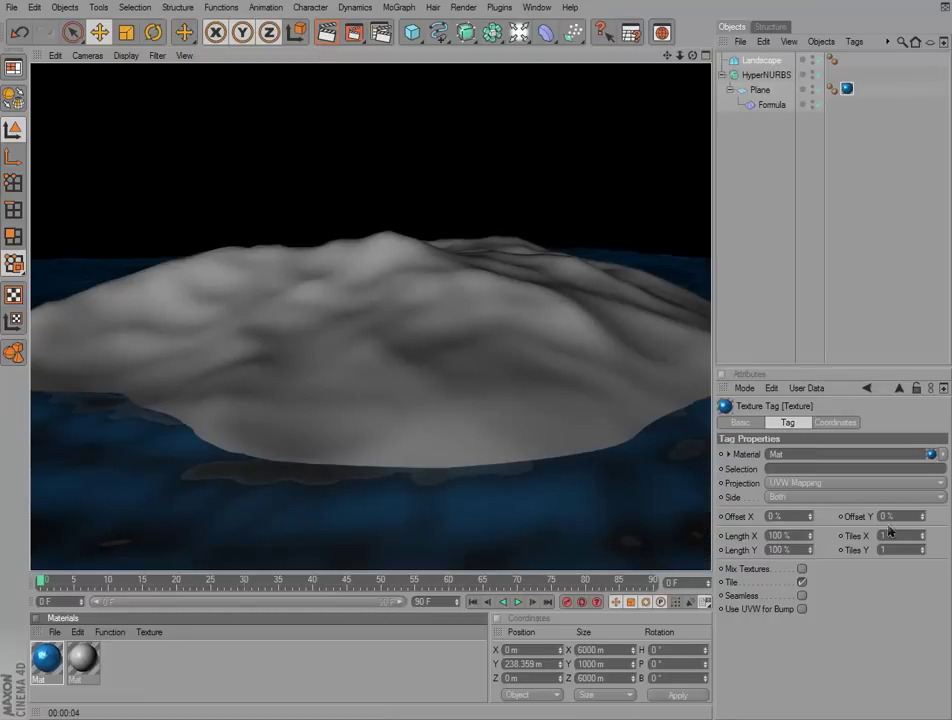
left_click(858, 483)
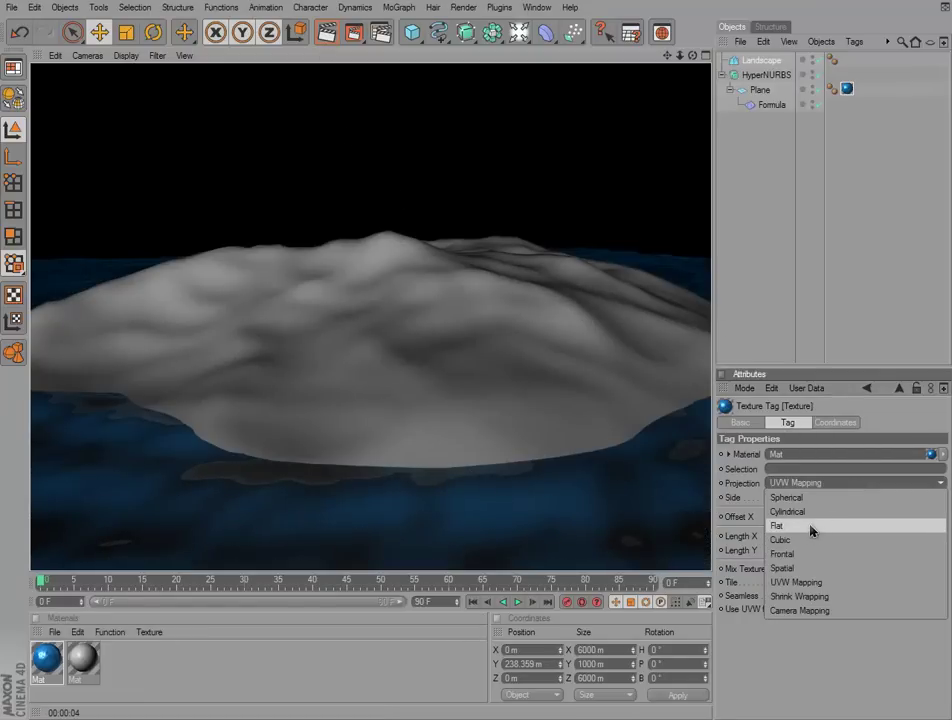
left_click(750, 531)
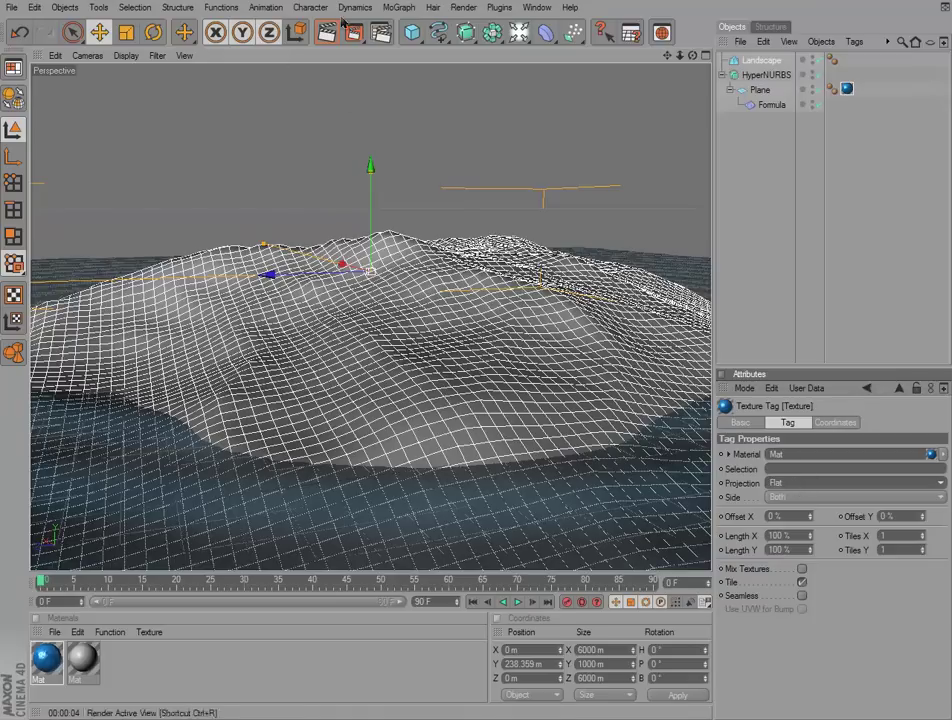
left_click(326, 32)
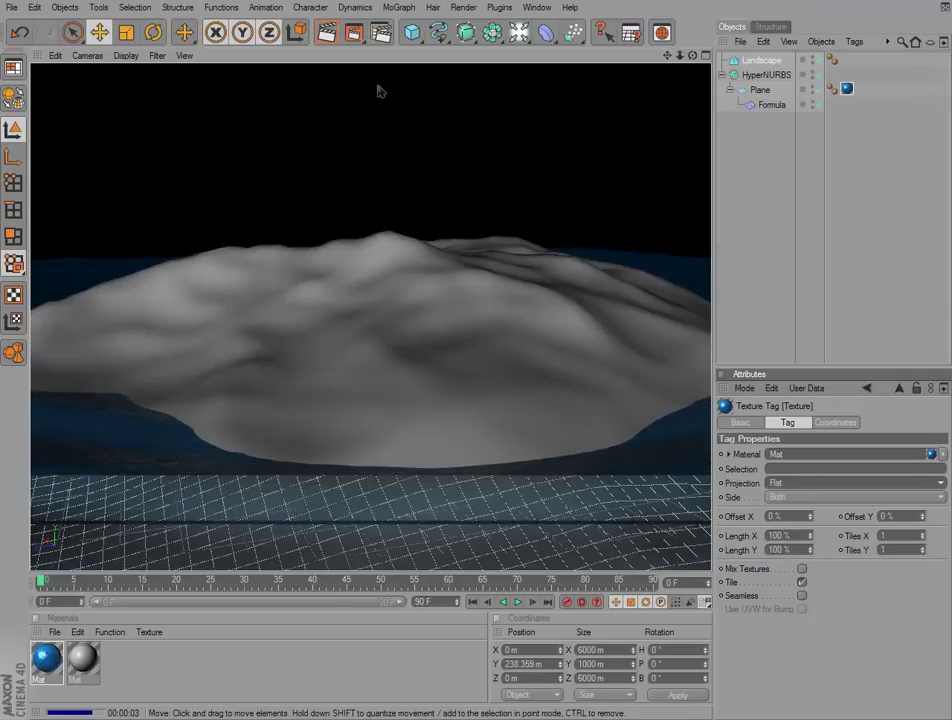
Step: Revert to UVW Mapping, tile the texture 10 × 10, and render to check
left_click(778, 484)
left_click(770, 581)
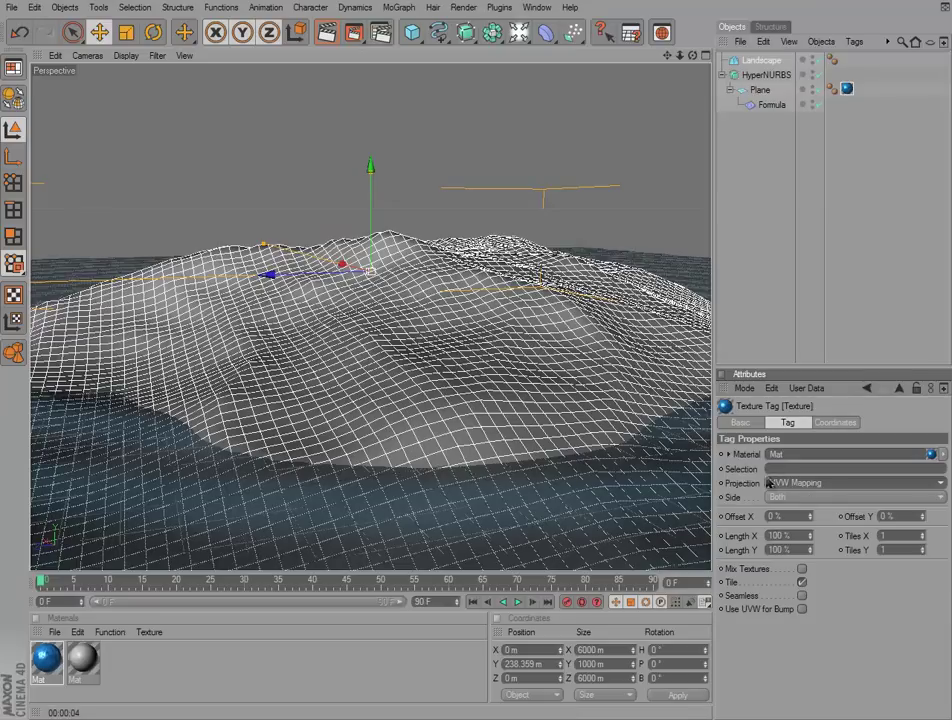
left_click(900, 537)
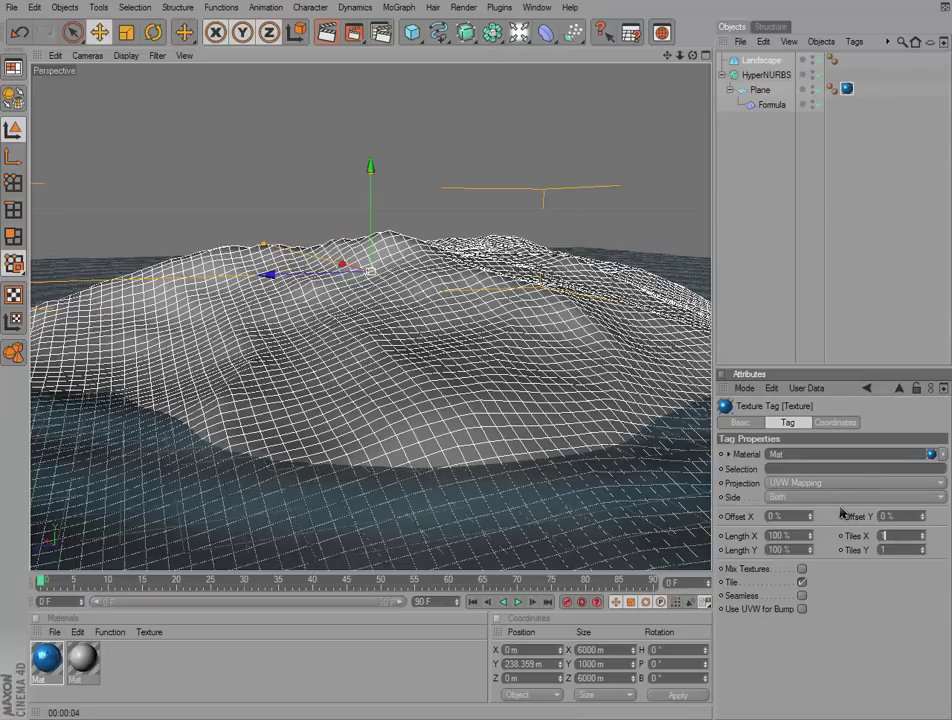
type("0")
key("Return")
left_click(335, 43)
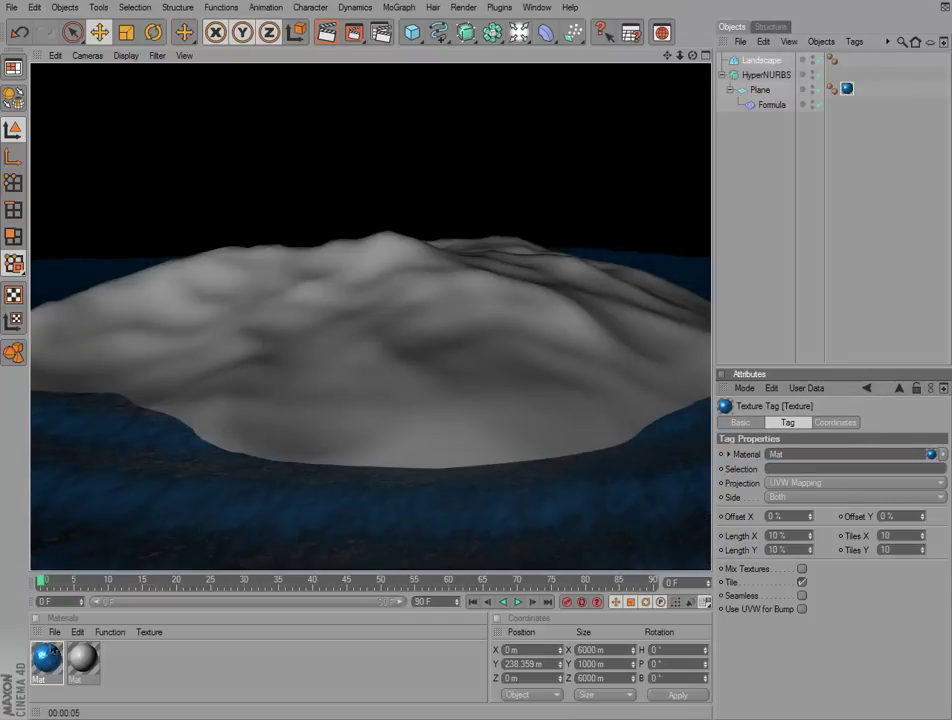
Step: Load GrassTexture.png from the Textures folder into the grey Mat's Color channel
double_click(88, 672)
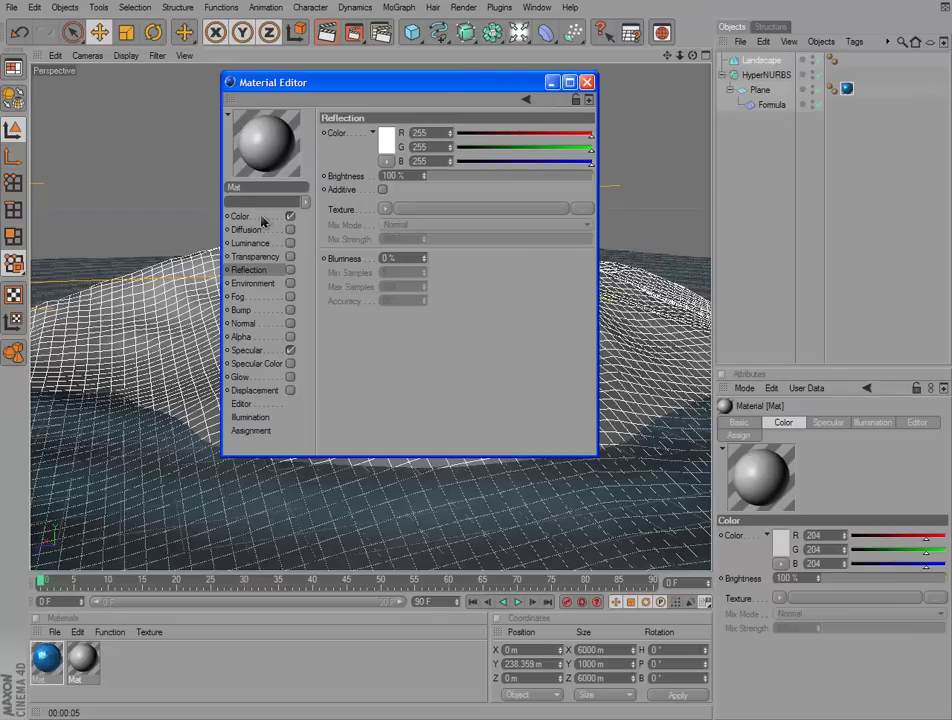
left_click(266, 215)
left_click(581, 198)
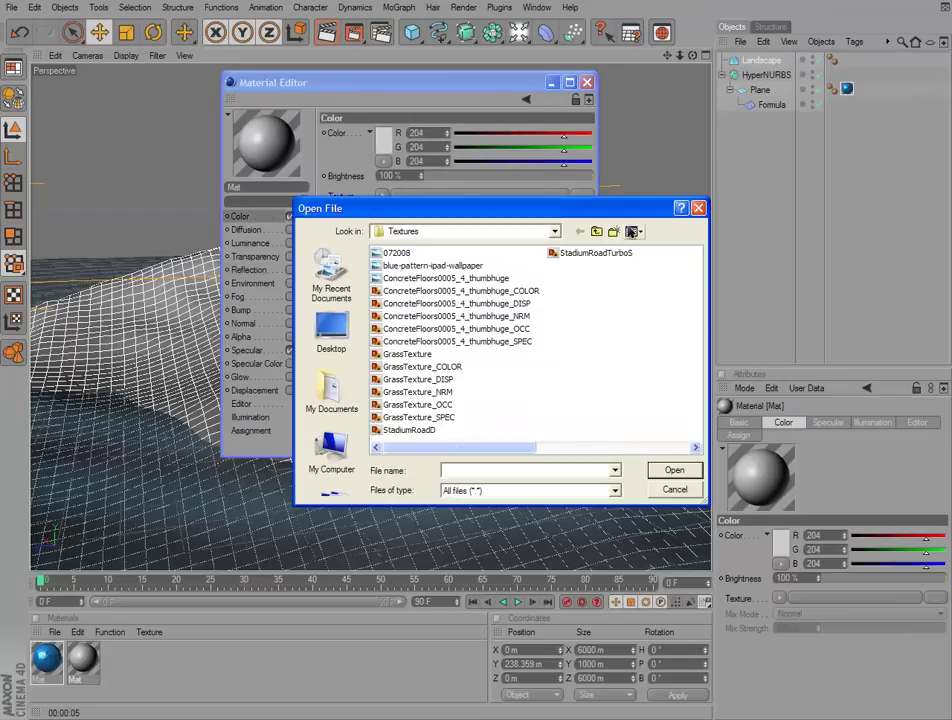
left_click(634, 231)
left_click(648, 246)
mouse_move(702, 270)
left_mouse_down()
mouse_move(701, 352)
mouse_move(706, 336)
left_mouse_up()
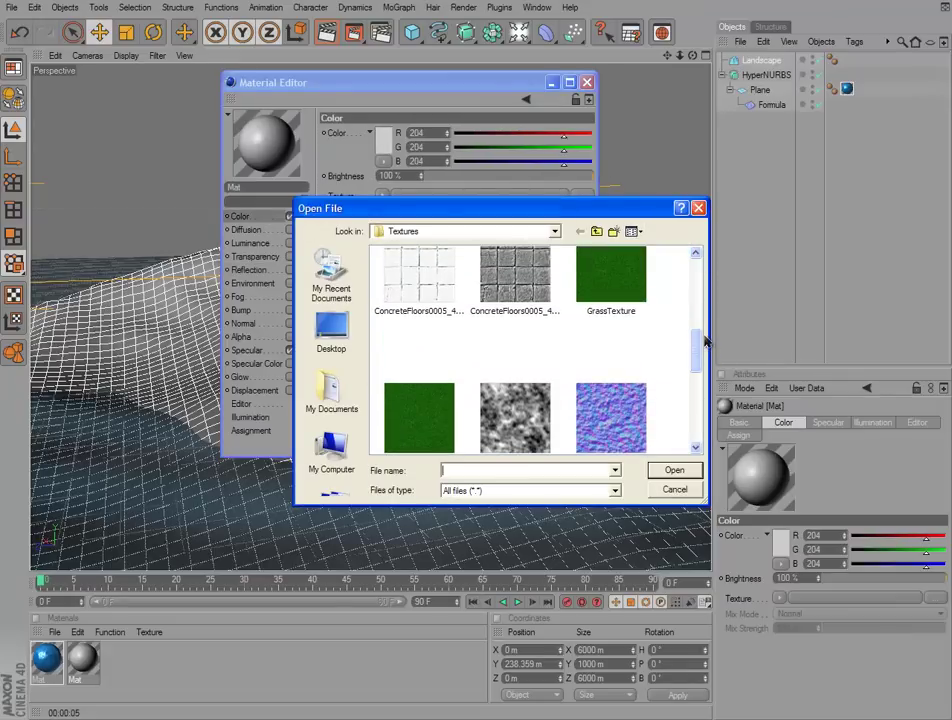
double_click(610, 272)
left_click(447, 397)
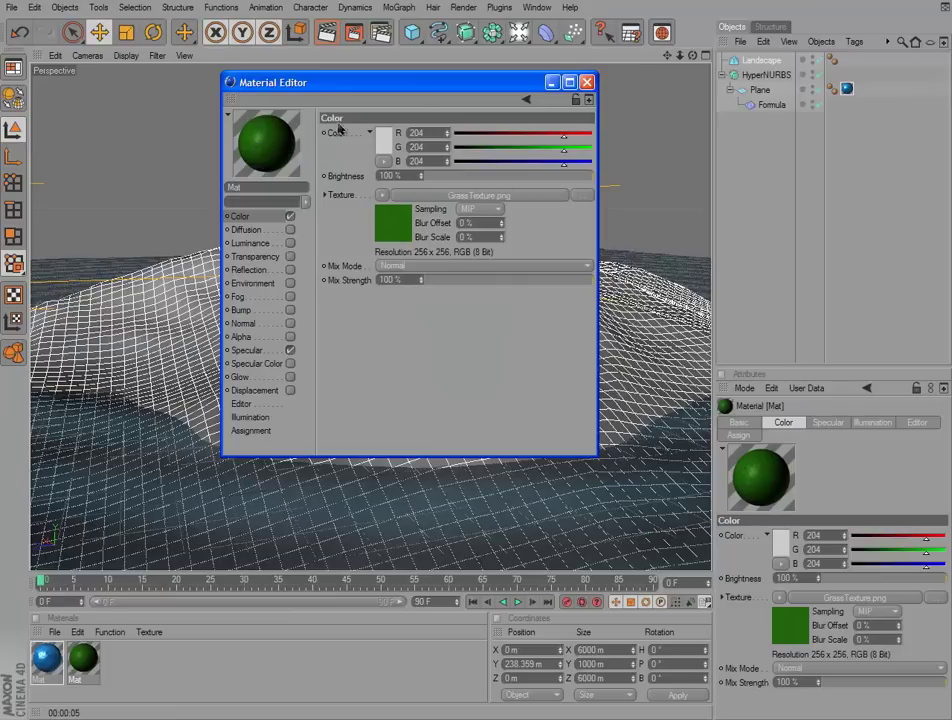
Step: Enable the Normal channel using GrassTexture_NRM.png as the normal map at 10% strength
left_click(265, 323)
left_click(586, 219)
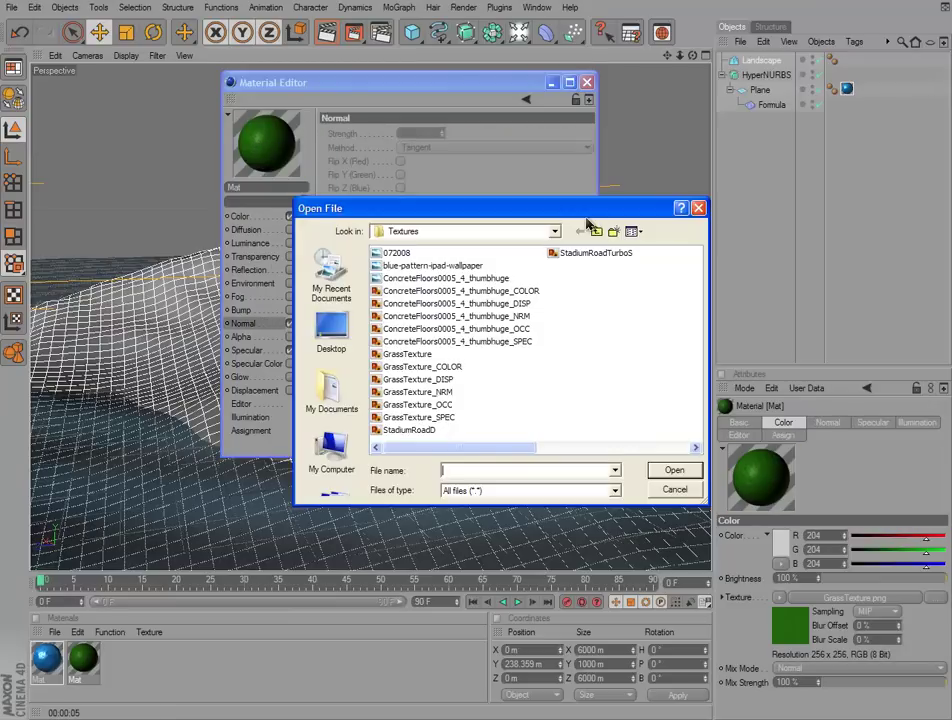
left_click(633, 231)
left_click(652, 249)
left_click_drag(697, 268, 701, 377)
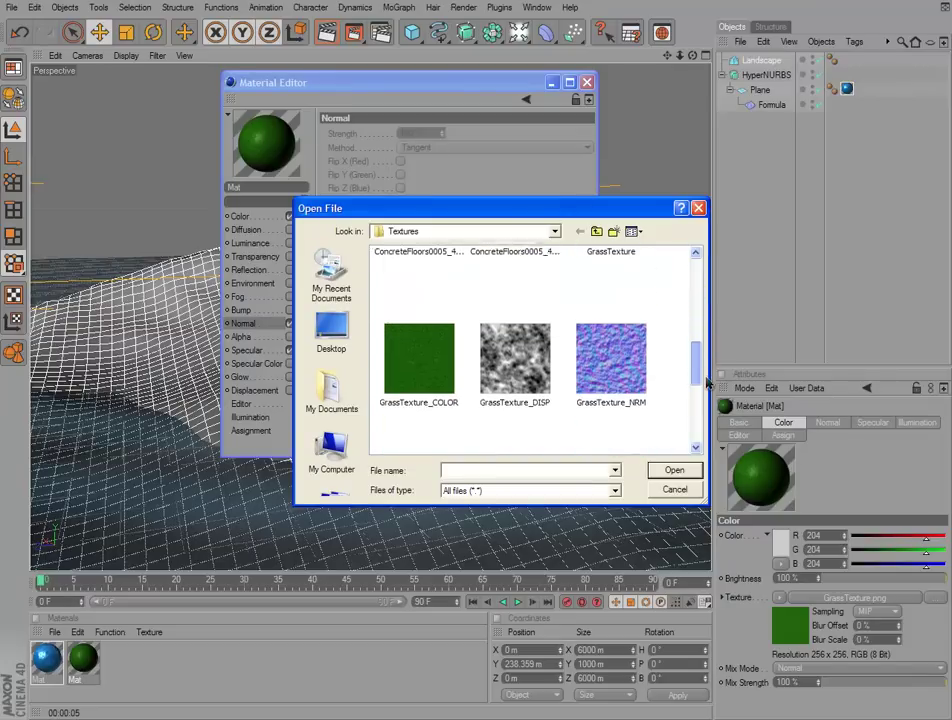
double_click(626, 383)
left_click(446, 397)
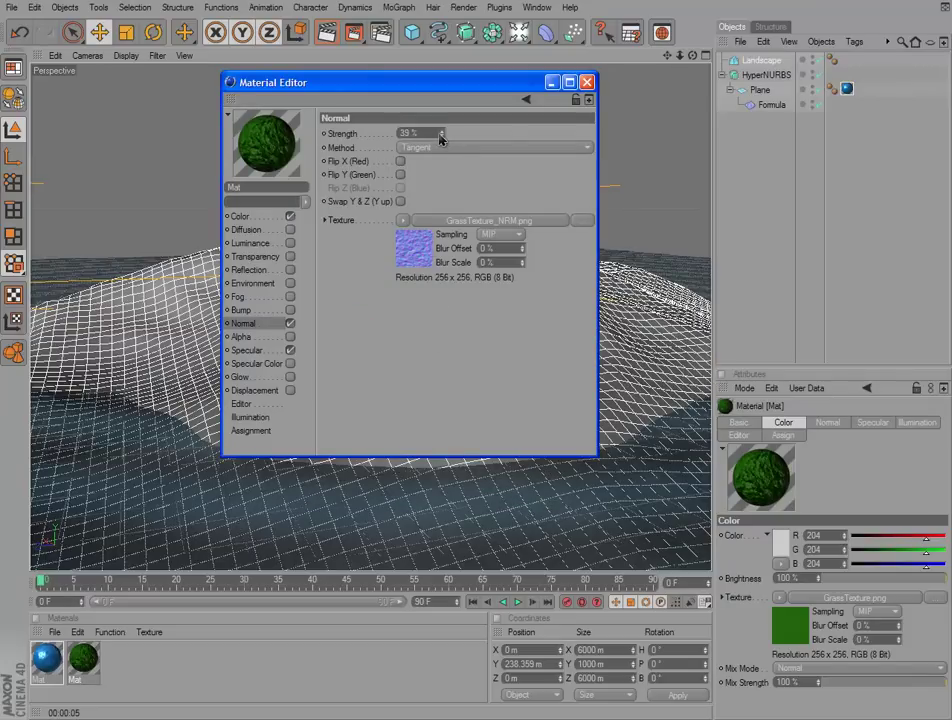
left_click_drag(440, 139, 442, 143)
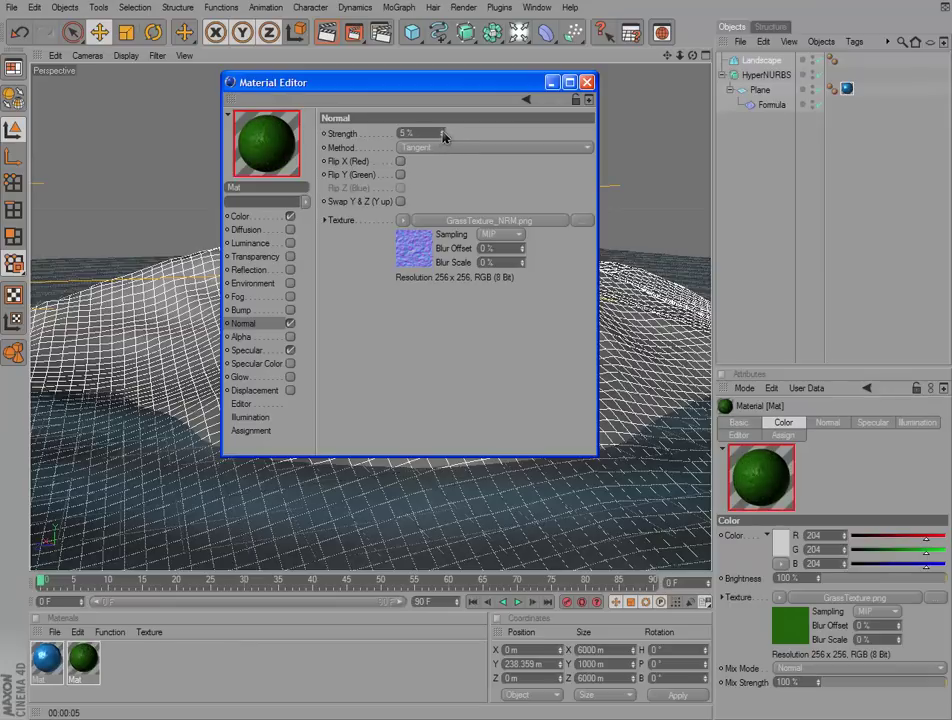
left_click_drag(446, 134, 433, 147)
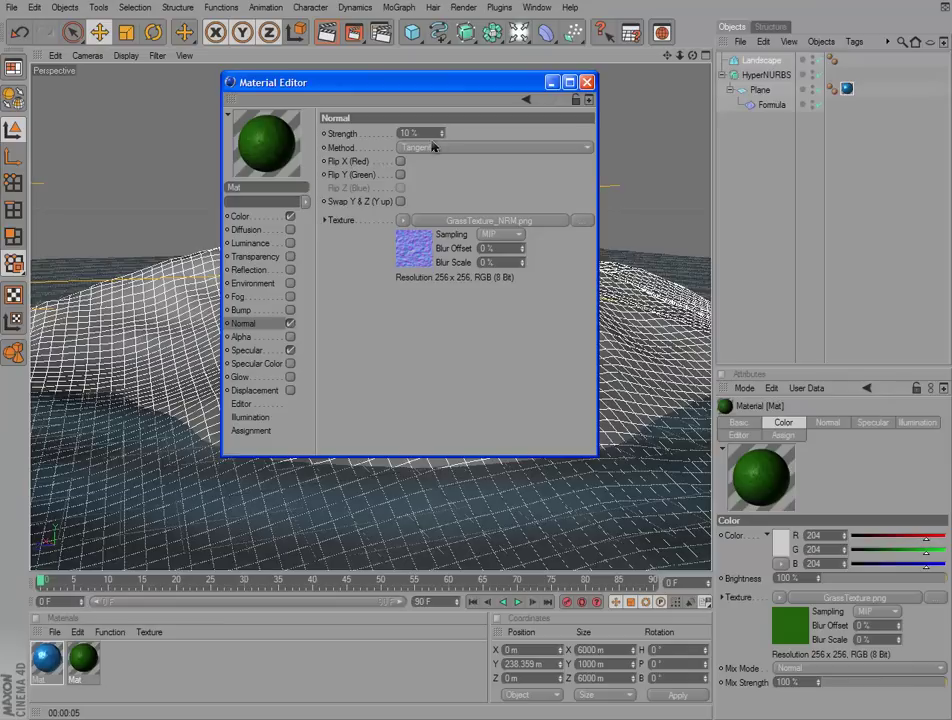
Step: Enable the Displacement channel and load GrassTexture_DISP.png as its map
left_click(283, 351)
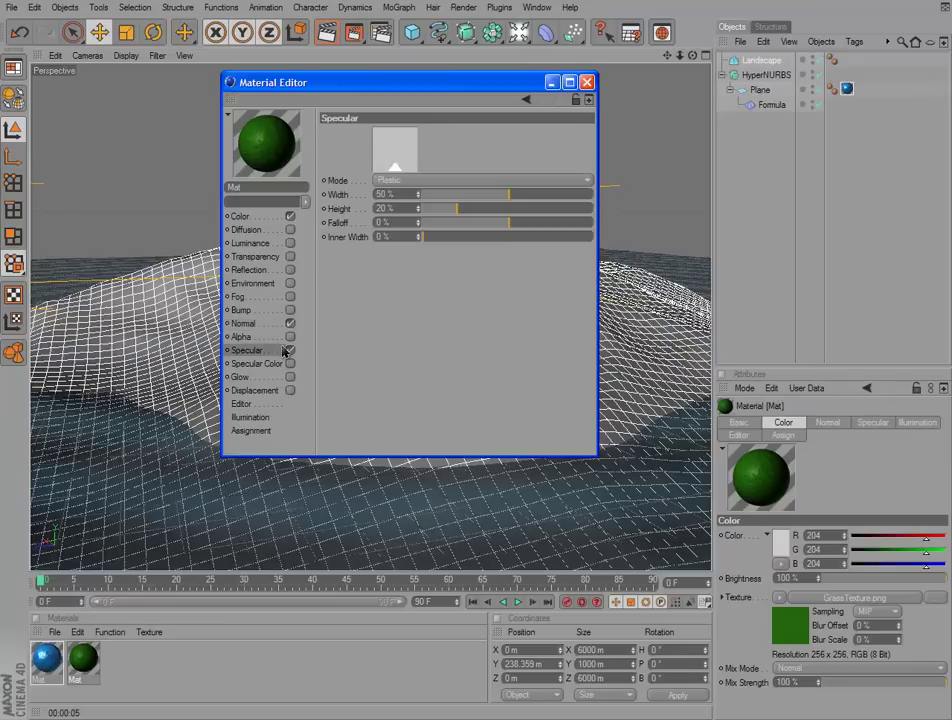
left_click(292, 351)
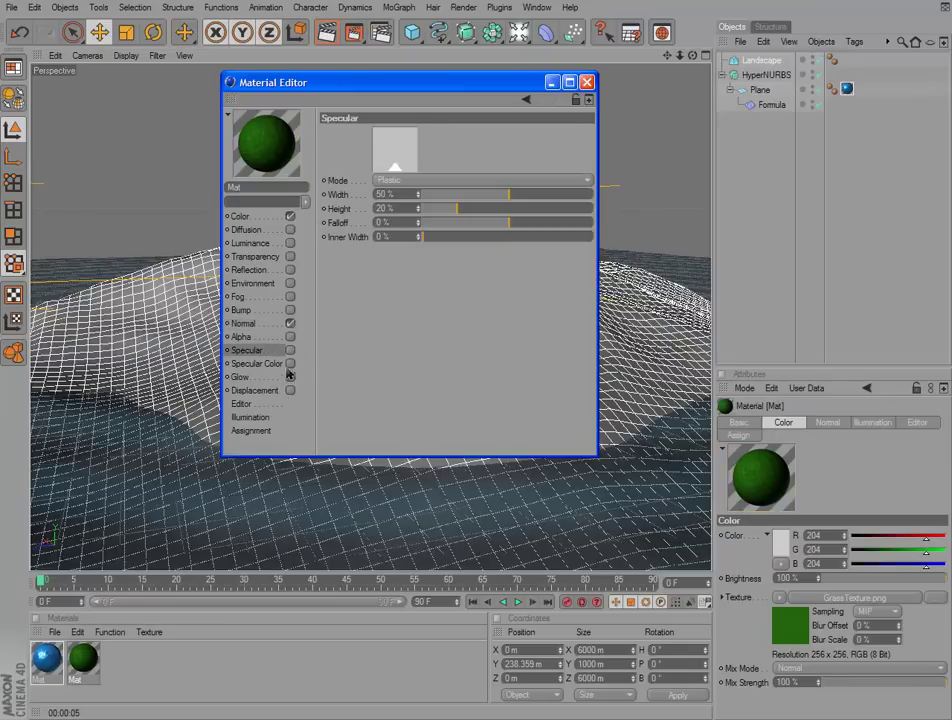
left_click(284, 390)
left_click(290, 390)
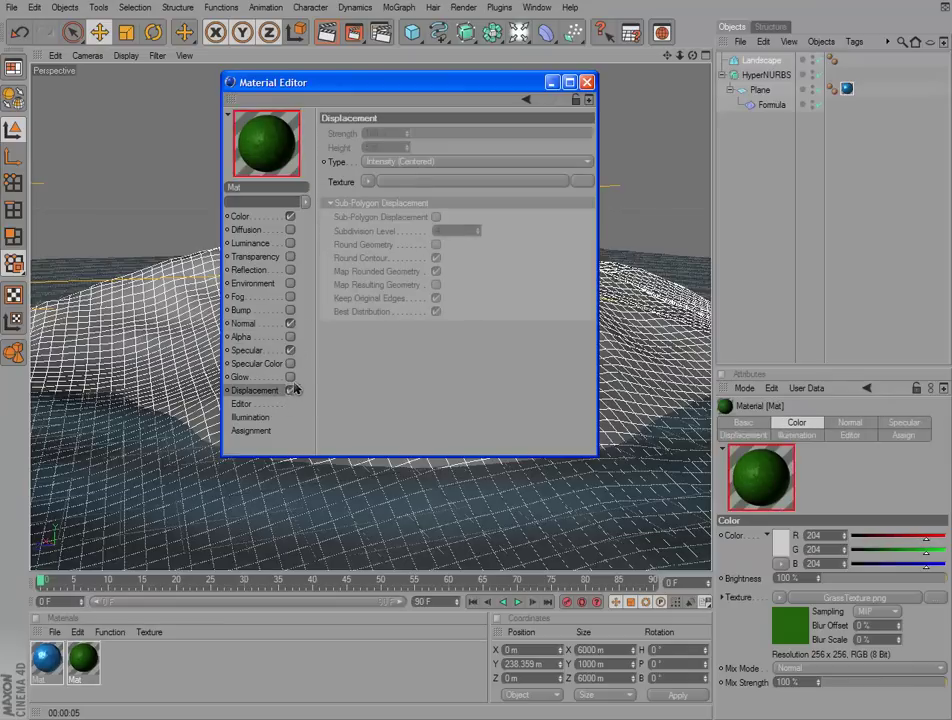
left_click(580, 181)
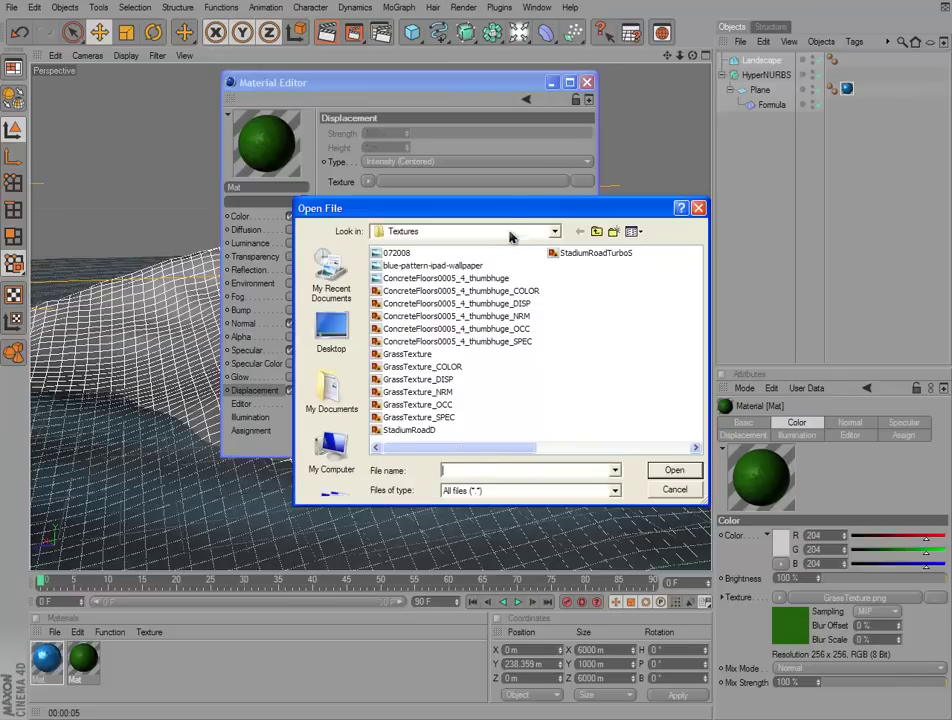
double_click(436, 381)
left_click(438, 395)
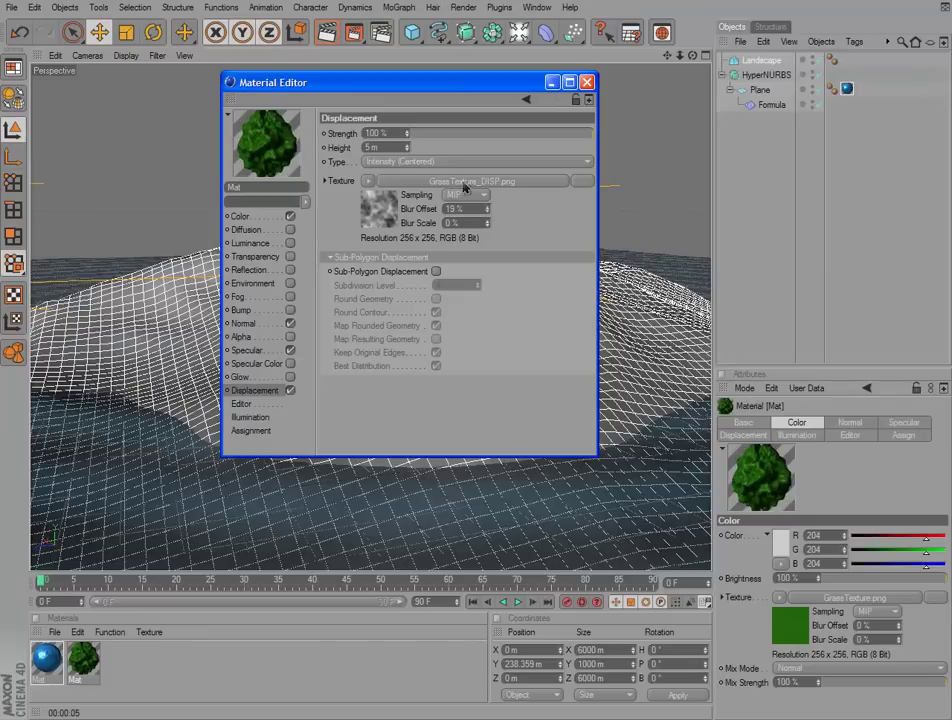
Step: Lower the displacement strength to about 11% and close the Material Editor
left_click_drag(466, 141, 502, 140)
left_click_drag(511, 138, 511, 136)
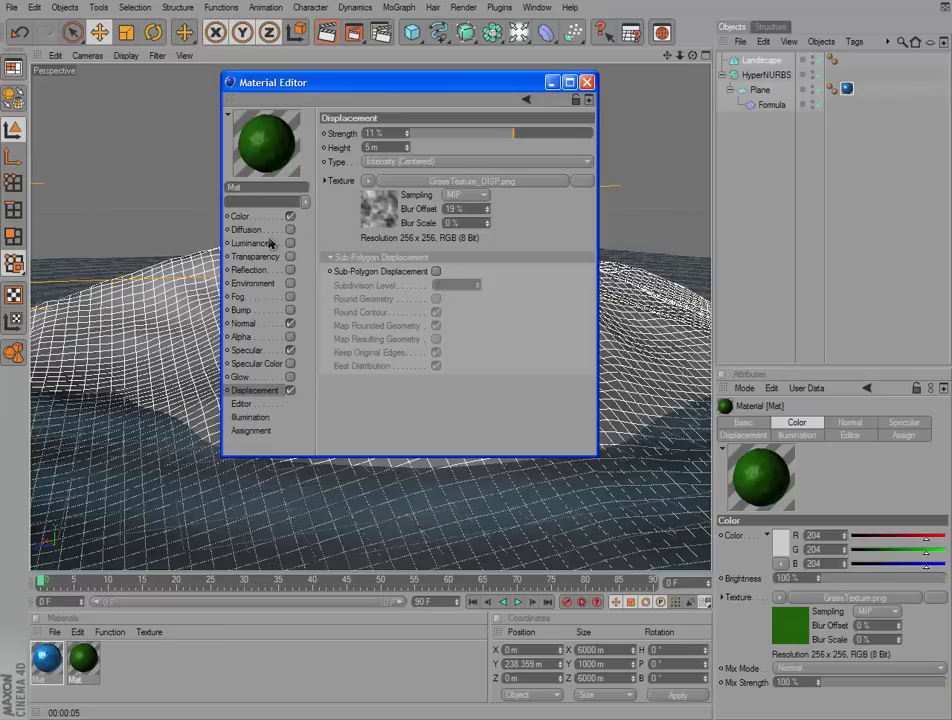
left_click(586, 82)
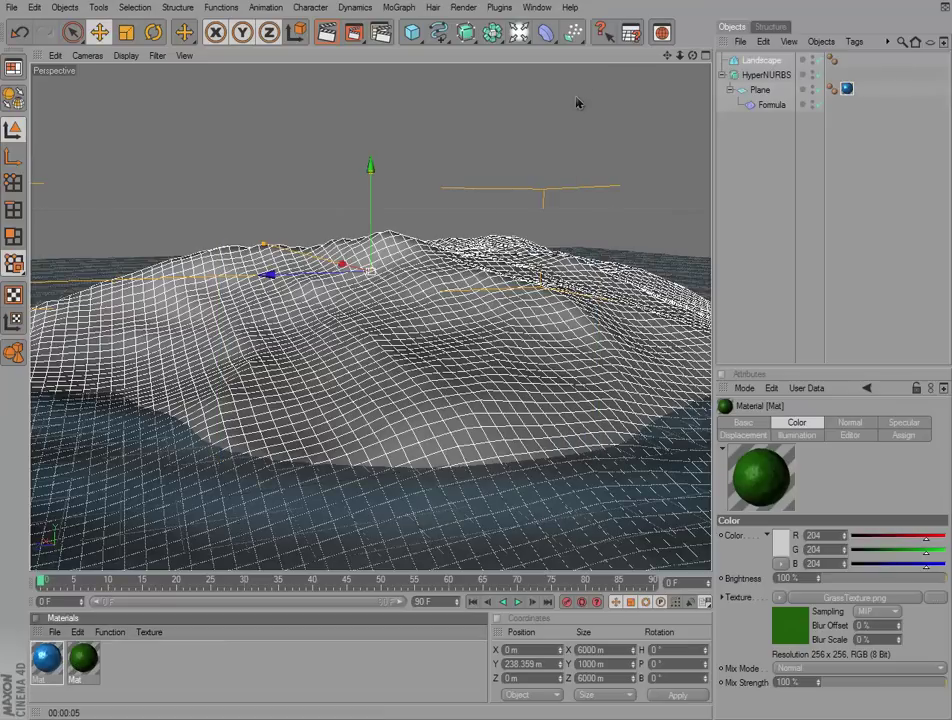
Step: Apply the grass material to the Landscape and render a preview
left_click_drag(740, 62, 742, 62)
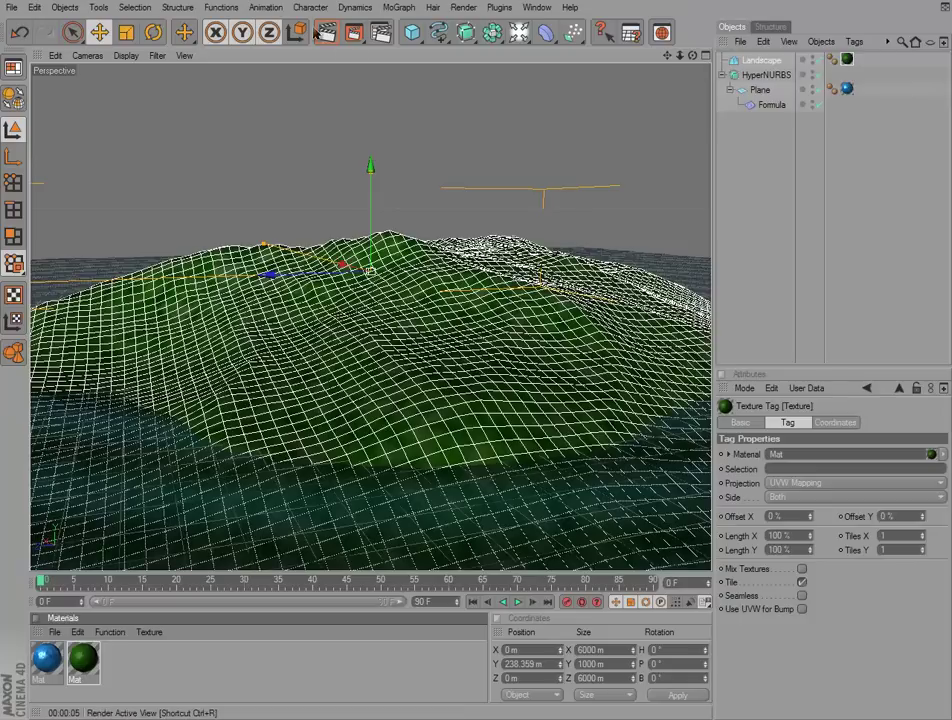
left_click(329, 33)
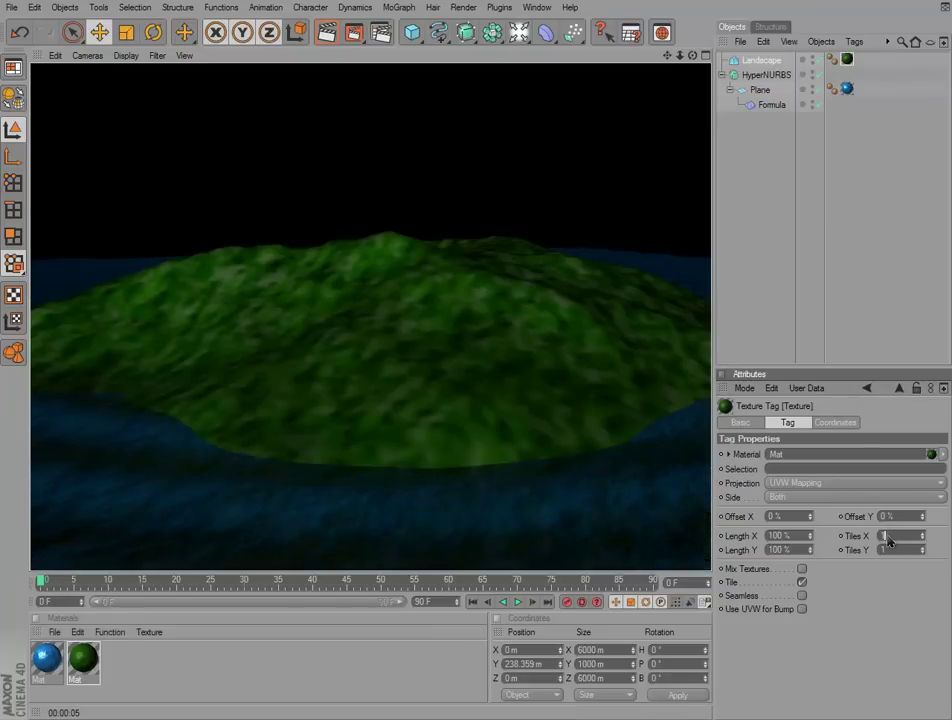
type("0")
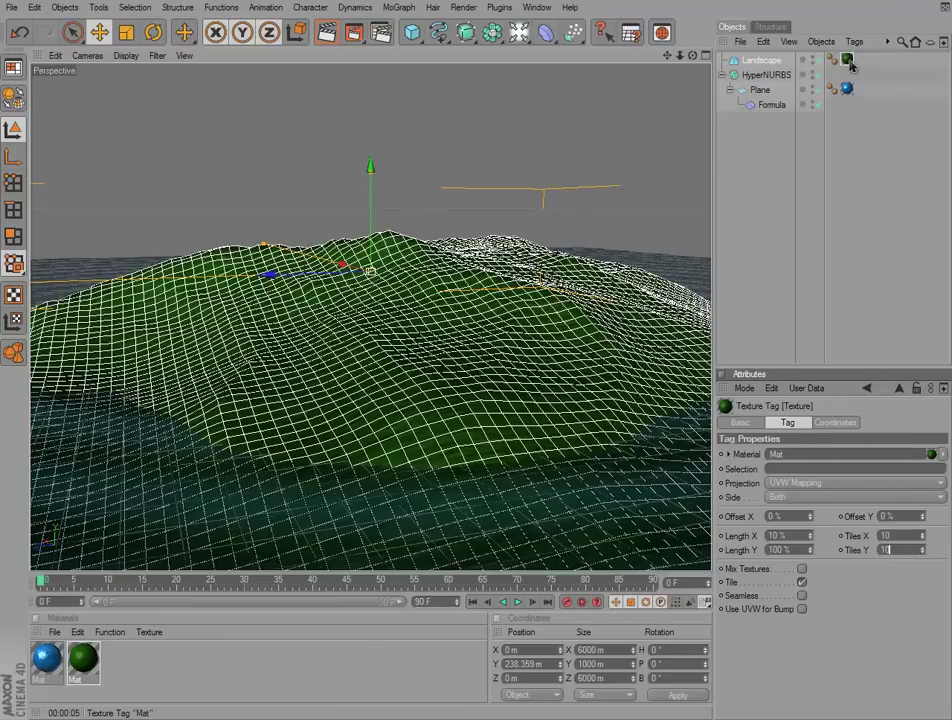
Step: Tile the Landscape's grass texture tag 10 × 10 and render to check the grassy hill
left_click(729, 96)
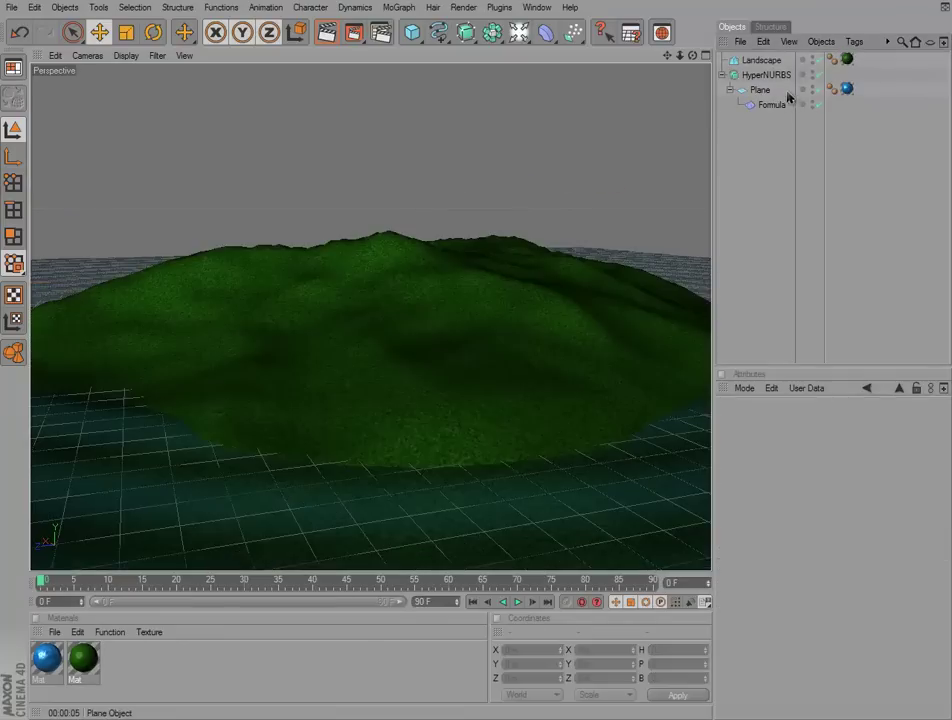
left_click(847, 59)
left_click(817, 423)
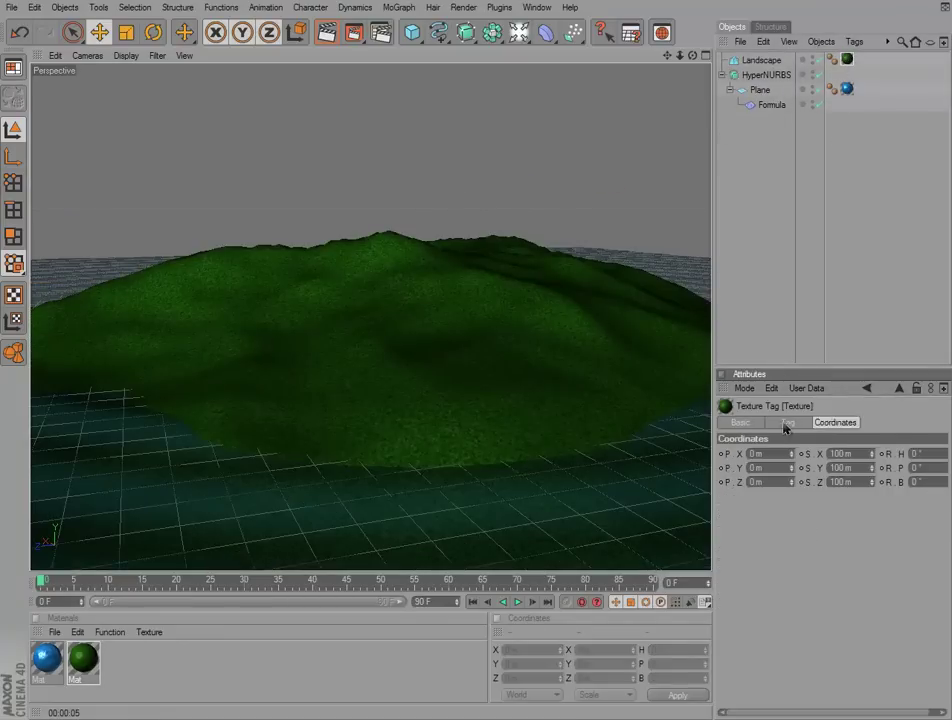
left_click(786, 423)
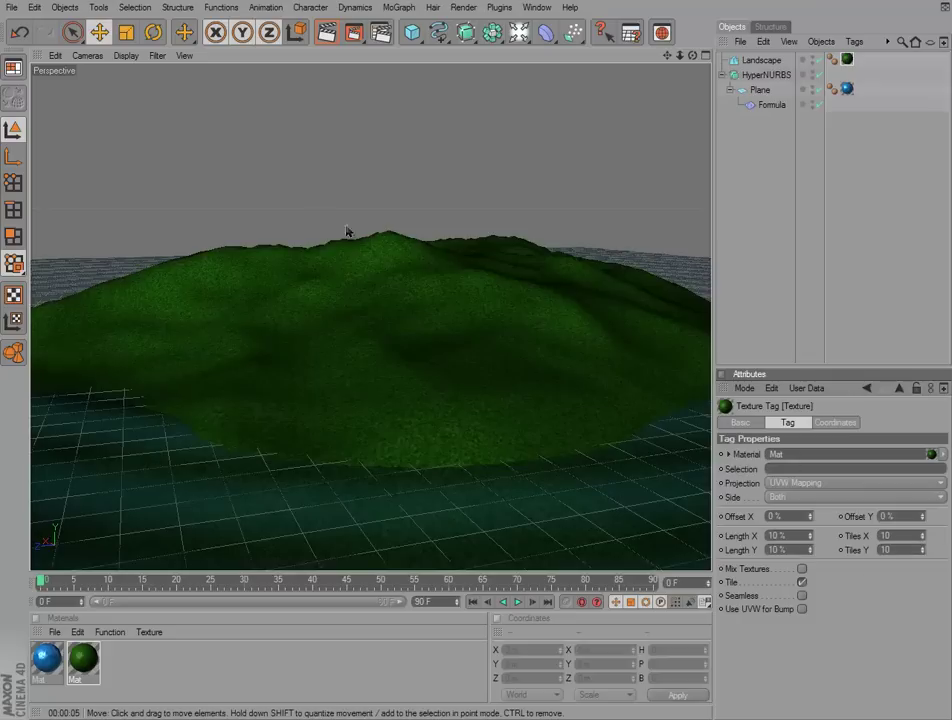
left_click(330, 38)
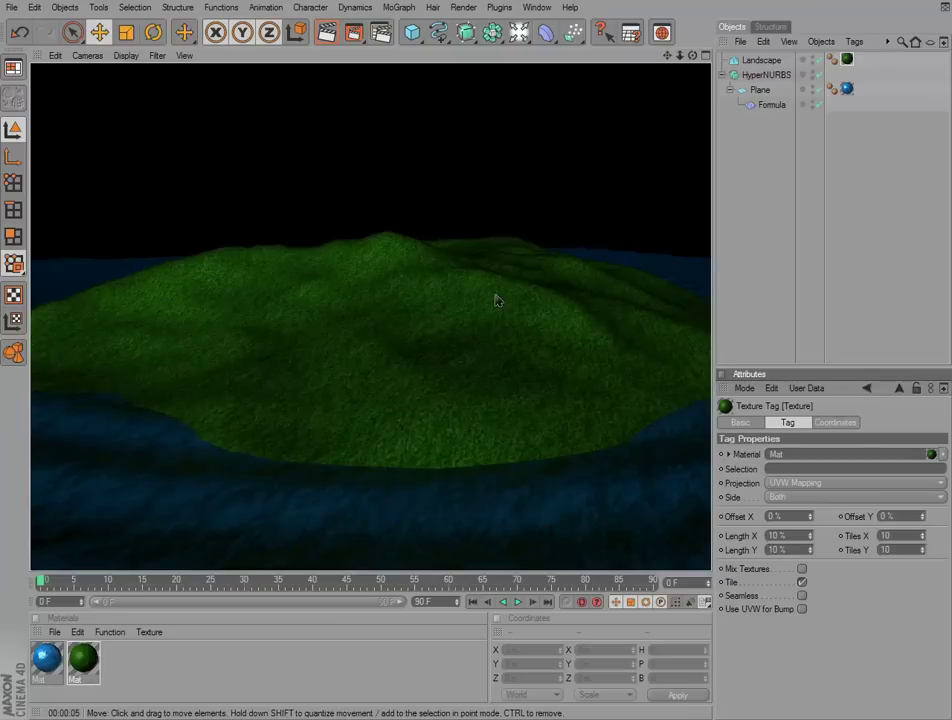
left_click(692, 55)
scroll(643, 141, "up", 2)
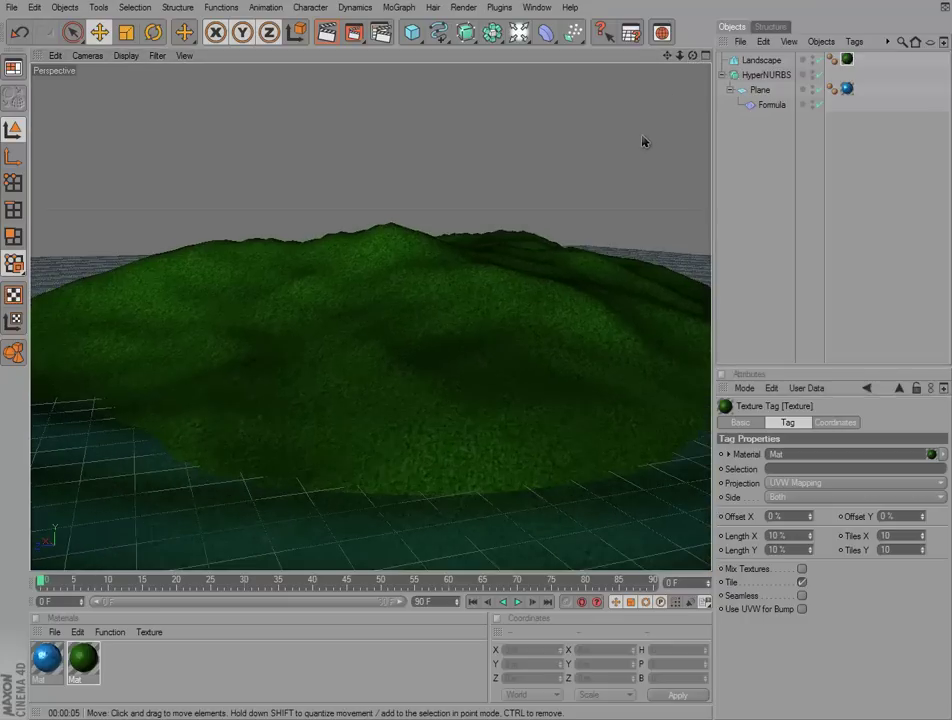
left_click(766, 61)
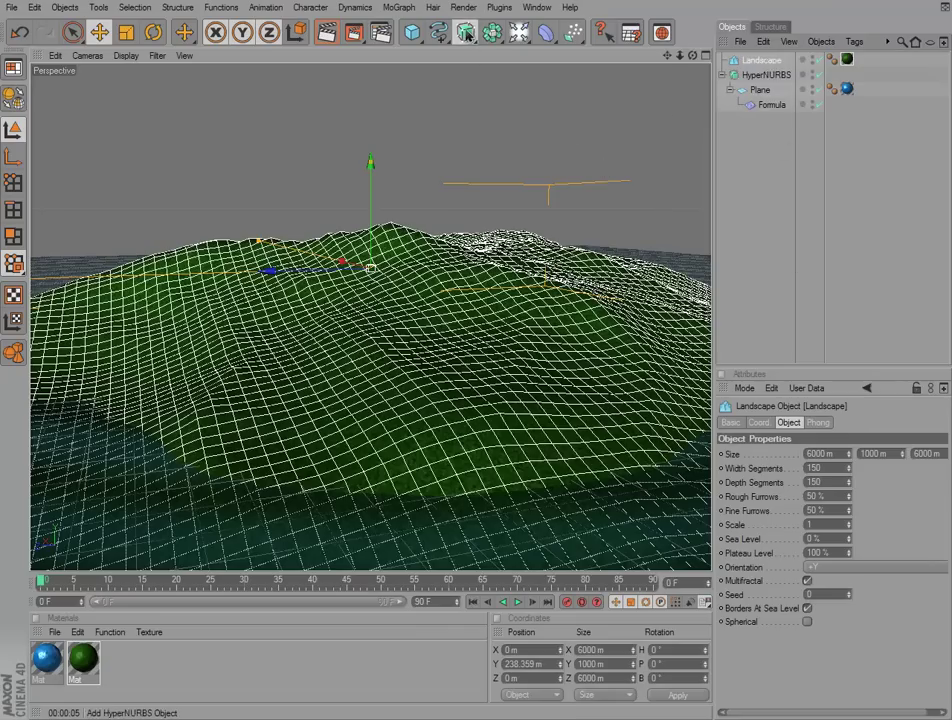
Step: Nest the Landscape inside a new HyperNURBS, undo a stray cube, and render the smoothed hill
left_click_drag(465, 33, 487, 46)
left_click(487, 46)
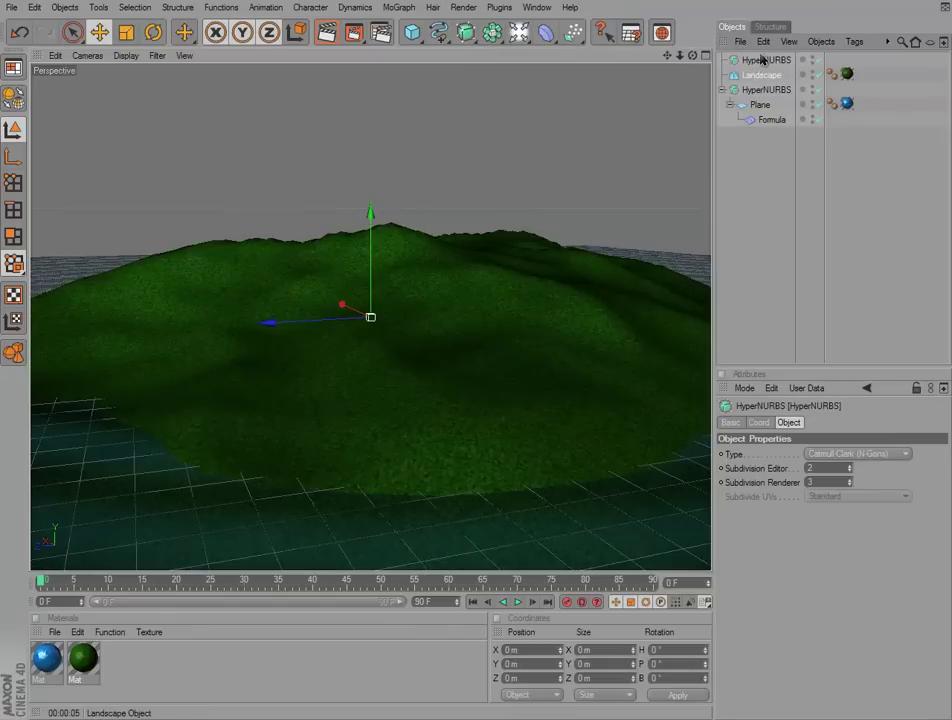
left_click_drag(762, 75, 762, 61)
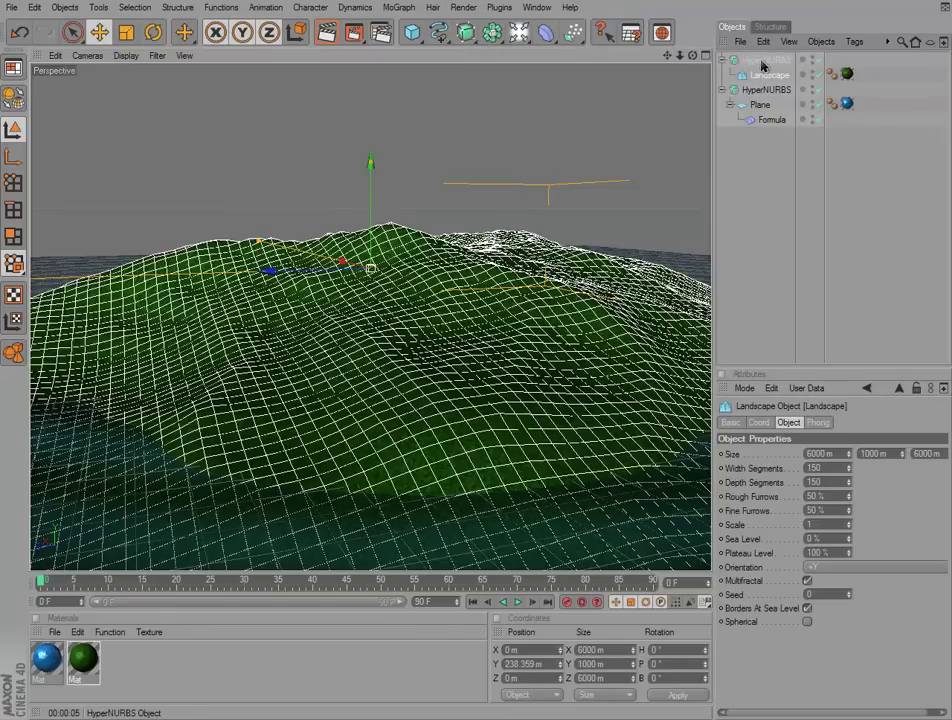
left_click(414, 36)
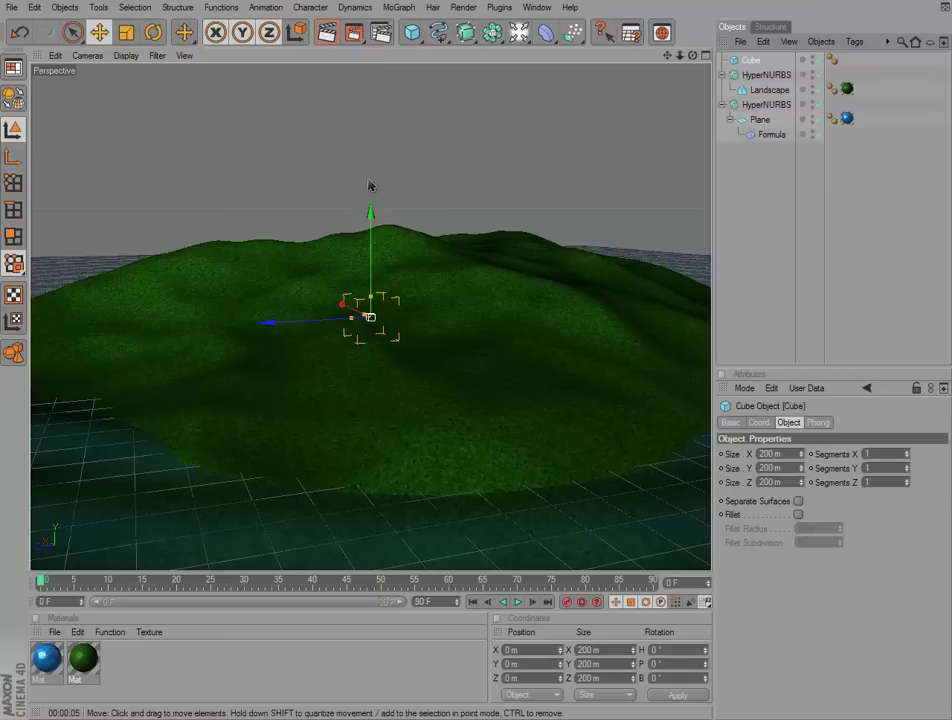
left_click(40, 7)
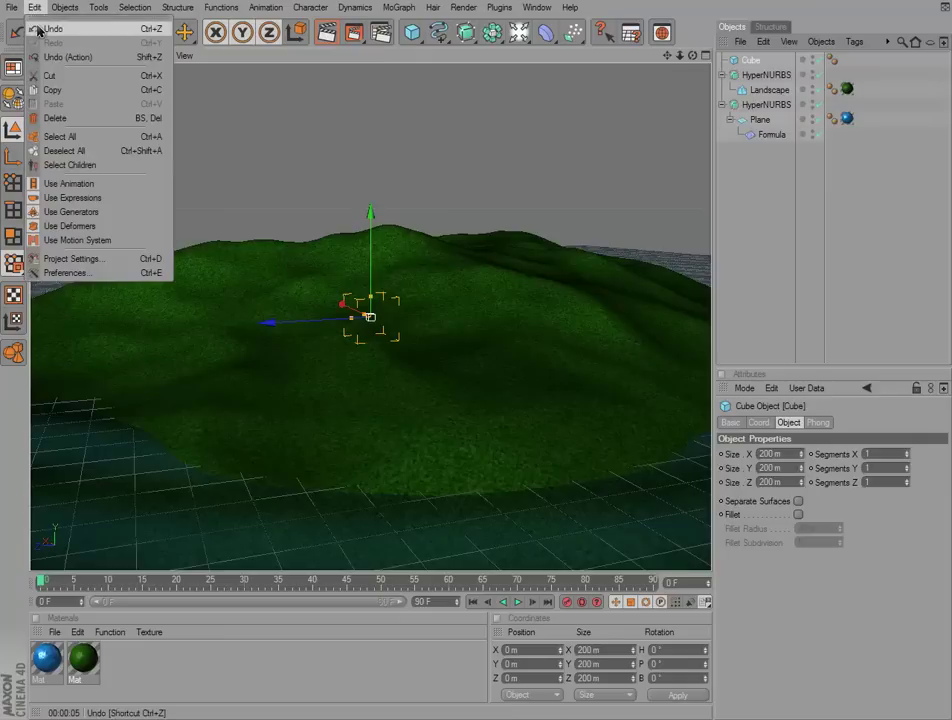
left_click(42, 28)
left_click(322, 40)
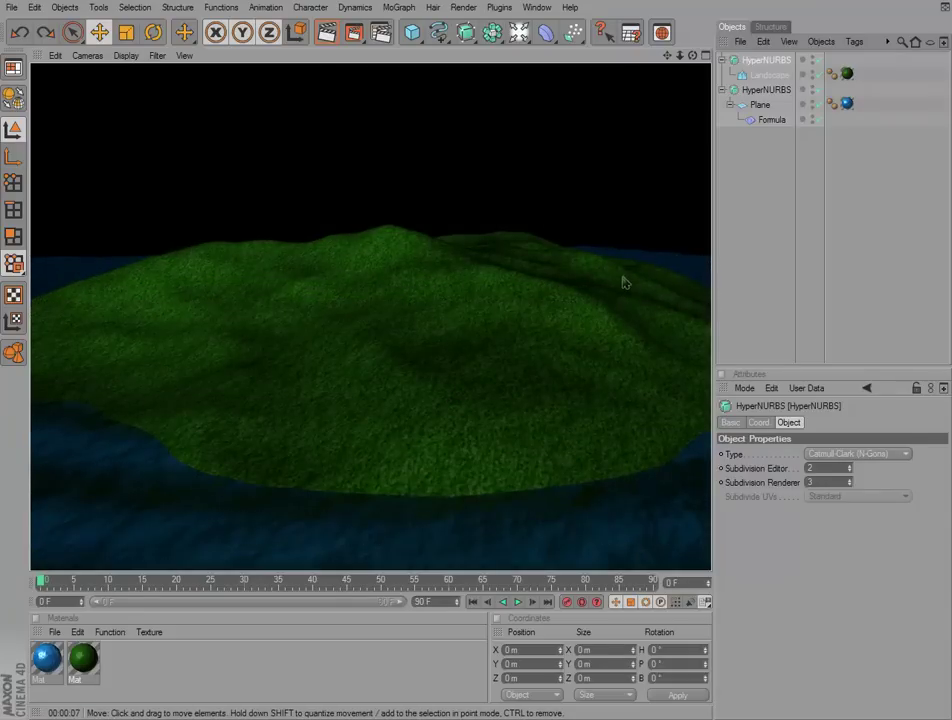
left_click(477, 357)
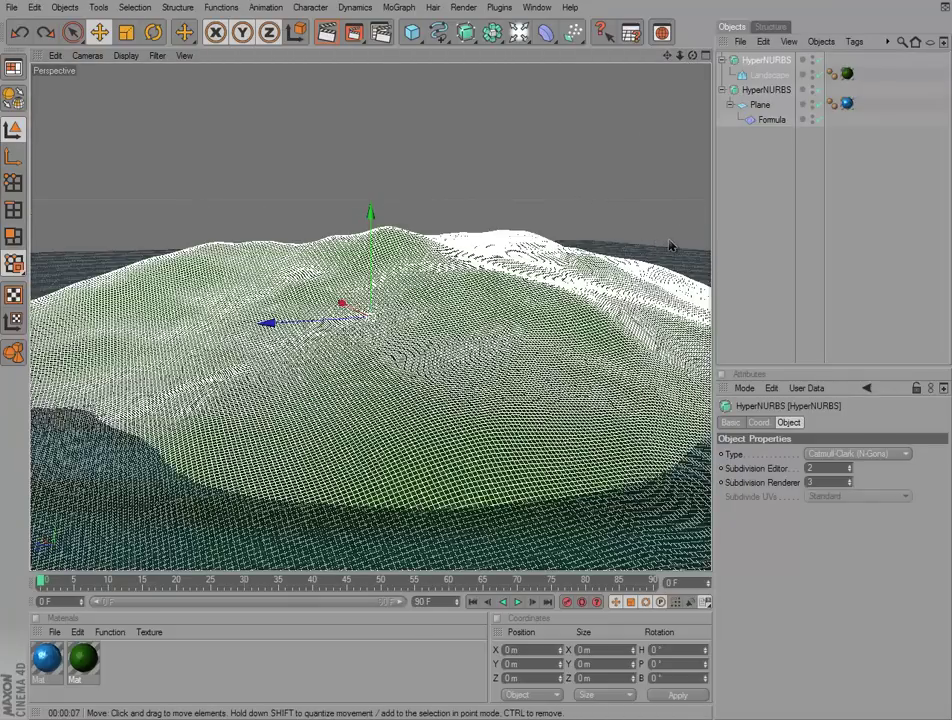
left_click(745, 75)
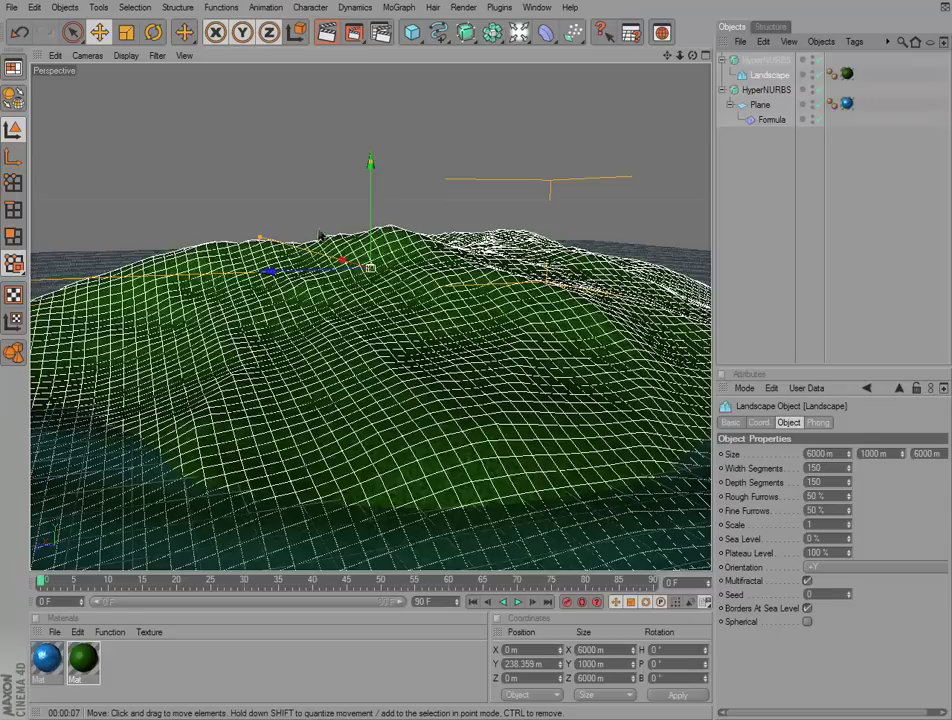
left_click(517, 33)
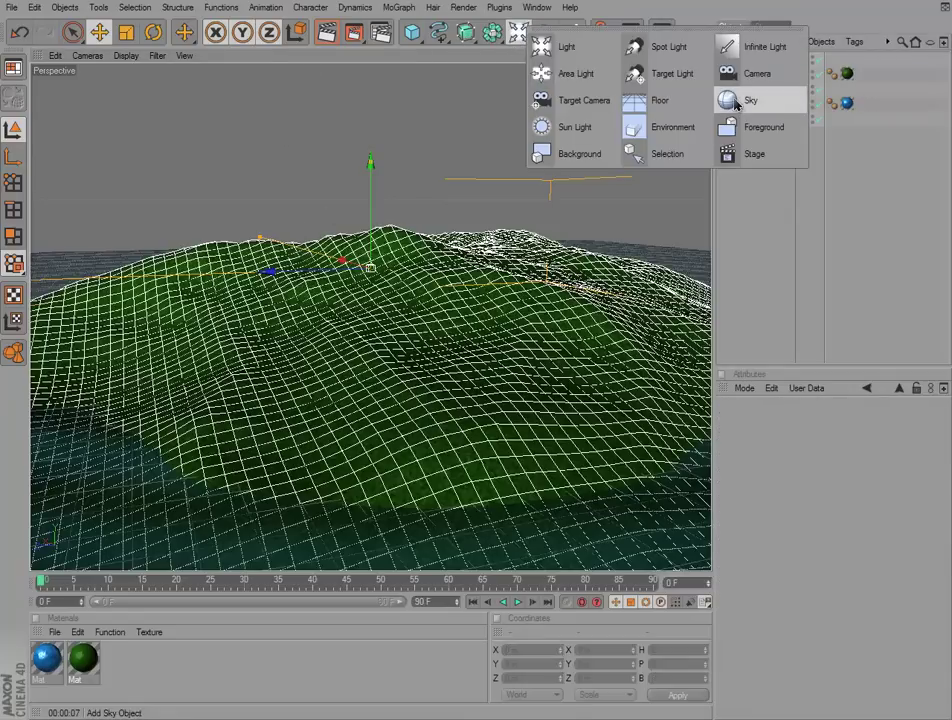
left_click(736, 102)
left_click(760, 422)
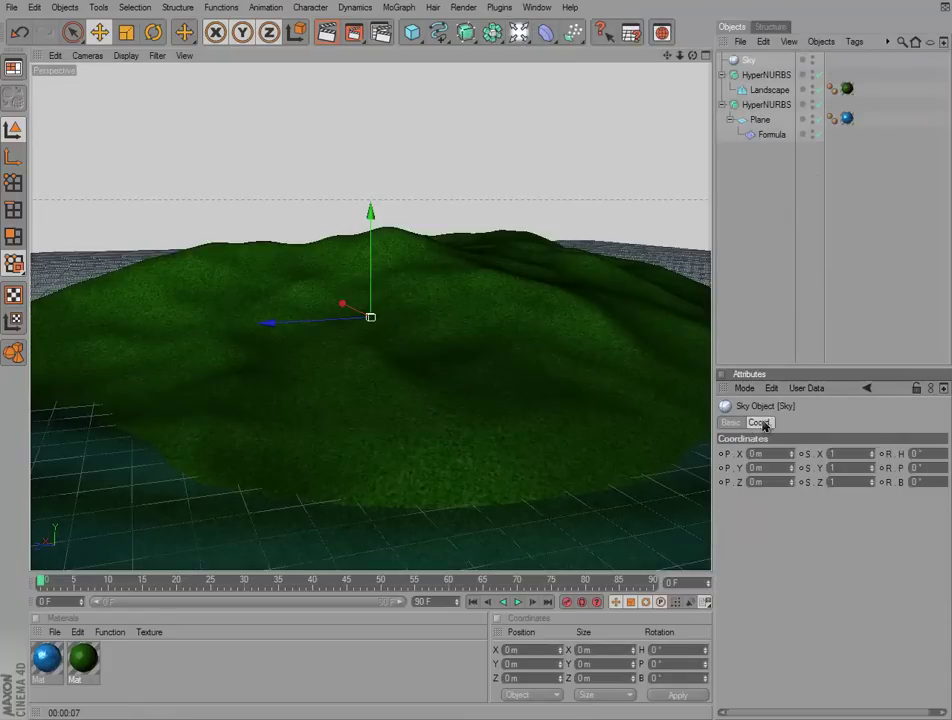
left_click(731, 422)
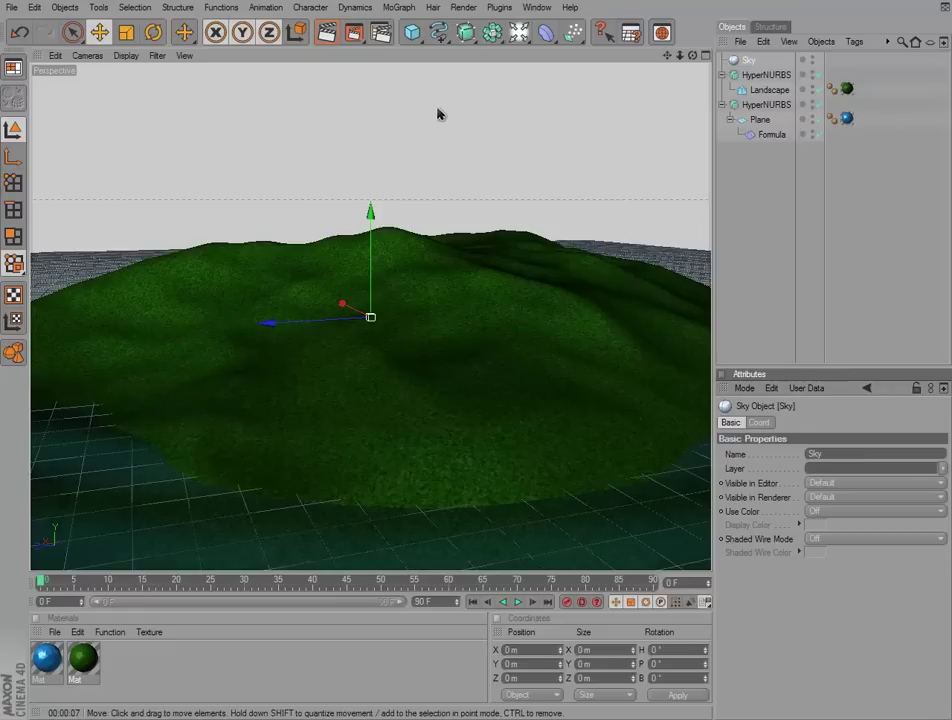
left_click(326, 33)
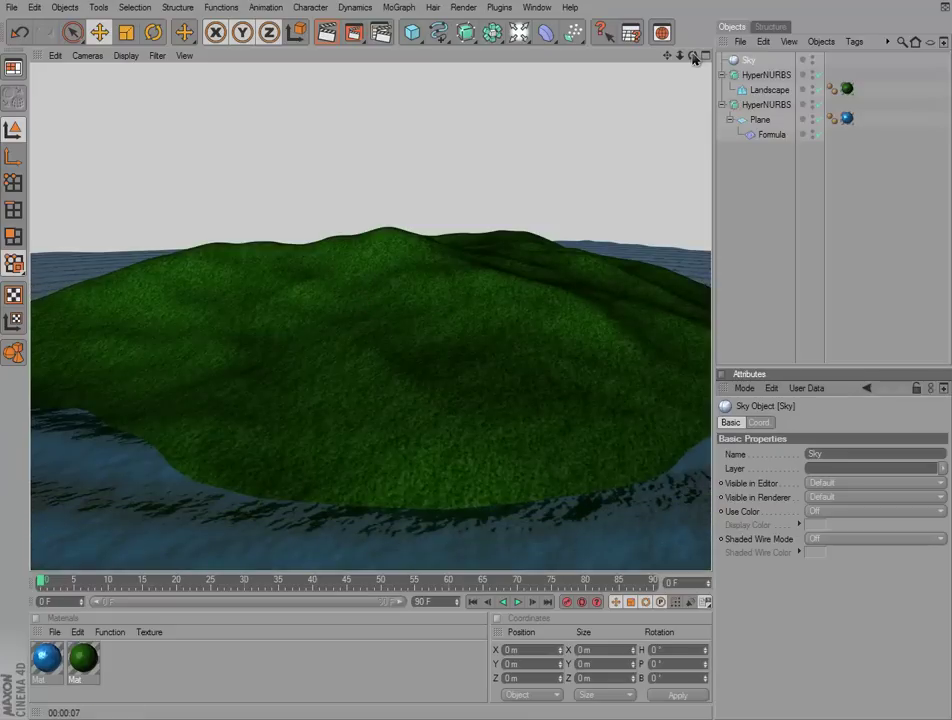
left_click(477, 356)
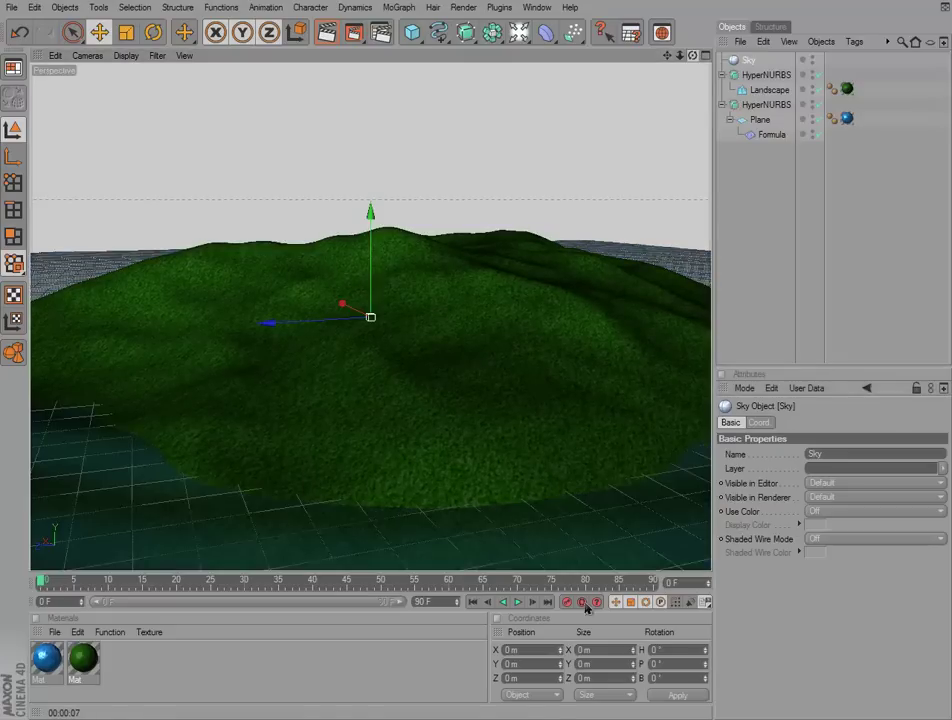
Step: Replace the old sky with a new physical Sky object
key("Delete")
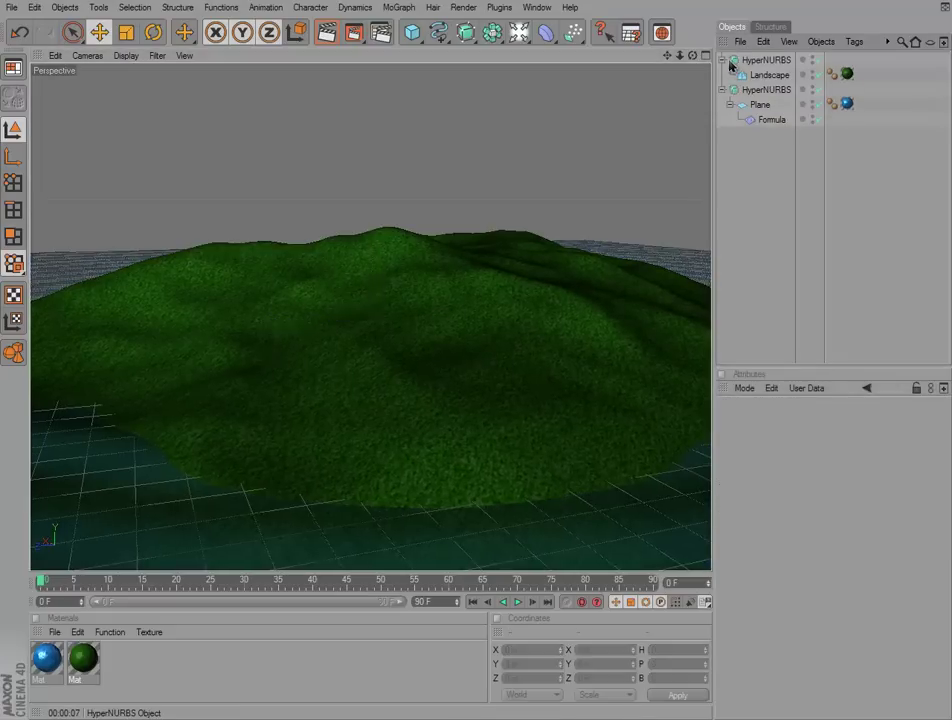
left_click(66, 7)
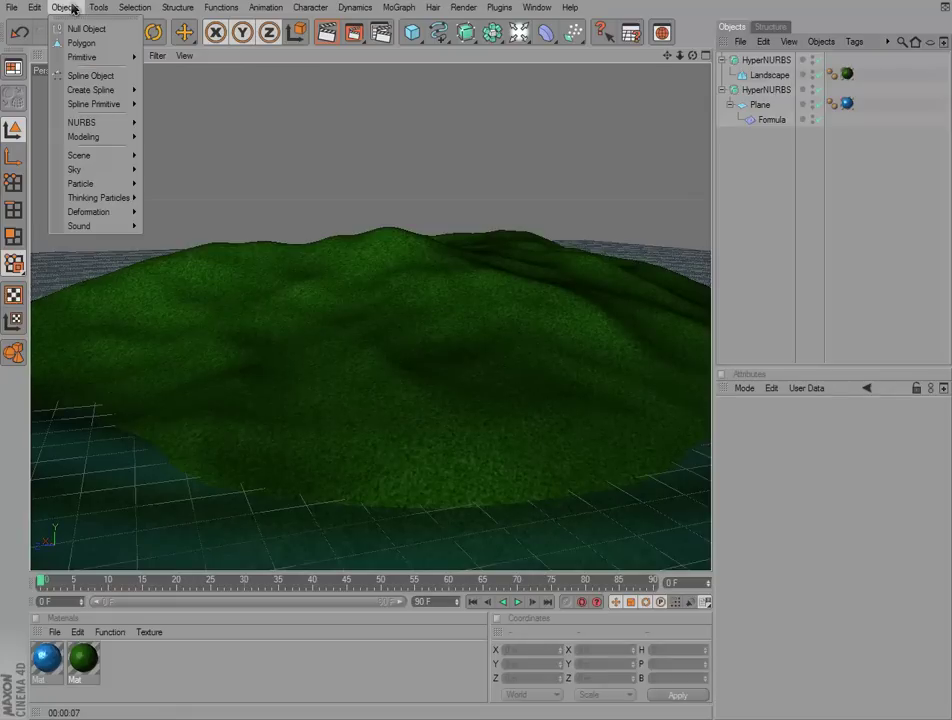
mouse_move(75, 169)
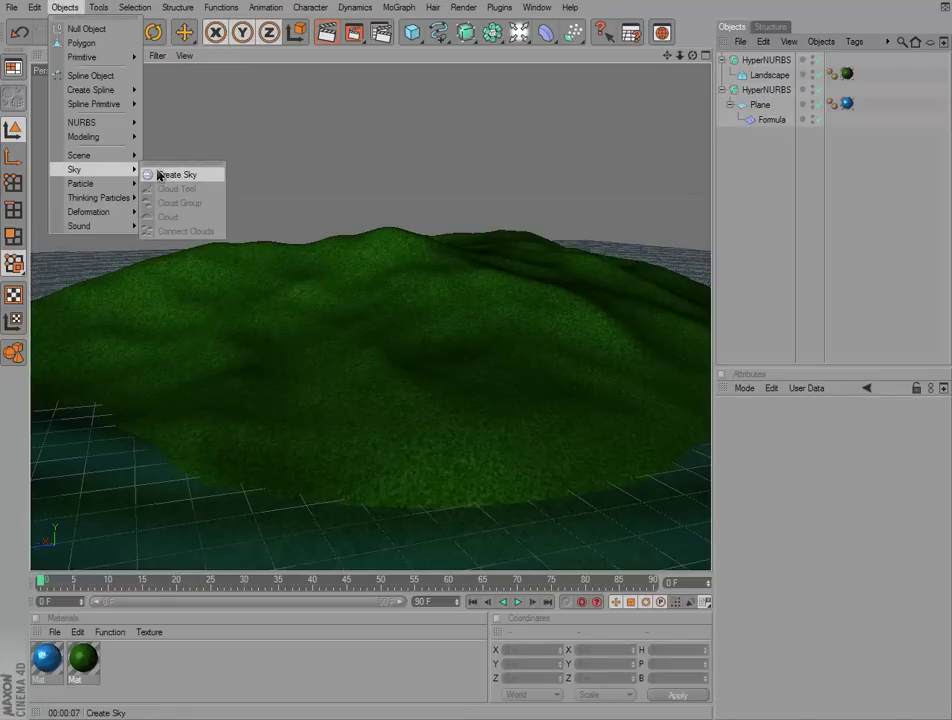
left_click(158, 176)
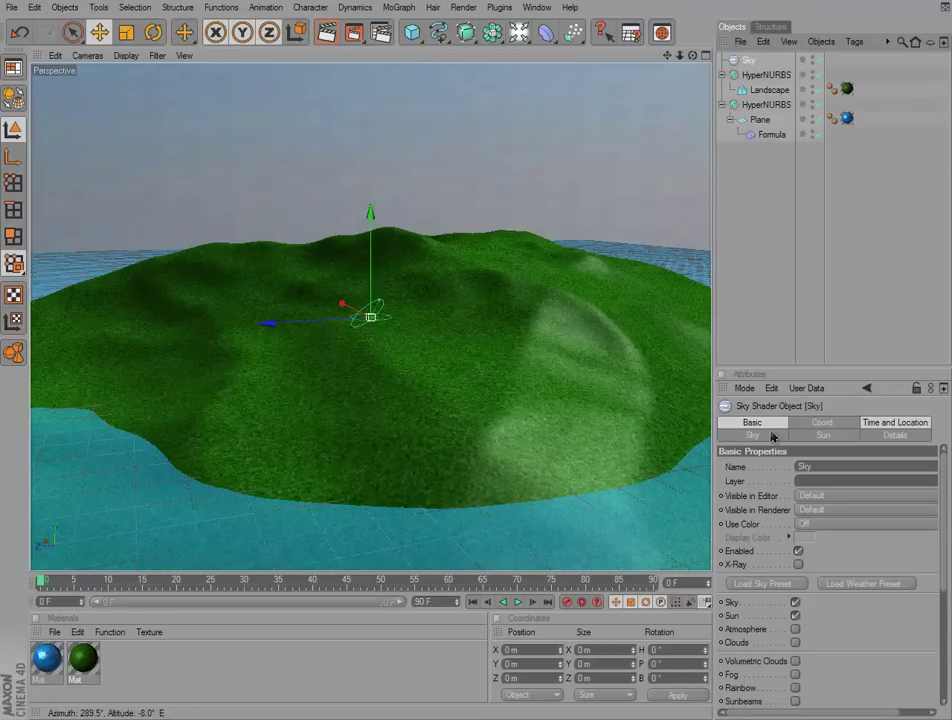
left_click(808, 424)
left_click(885, 424)
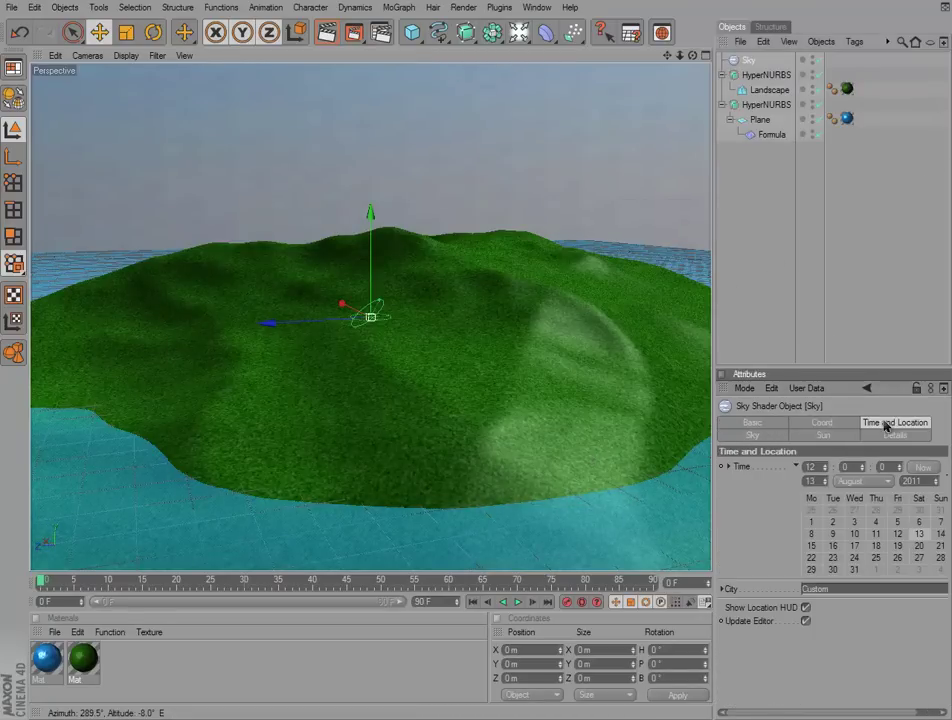
Step: Advance the sky's time to 22:00 for a dark starry night
left_click(824, 467)
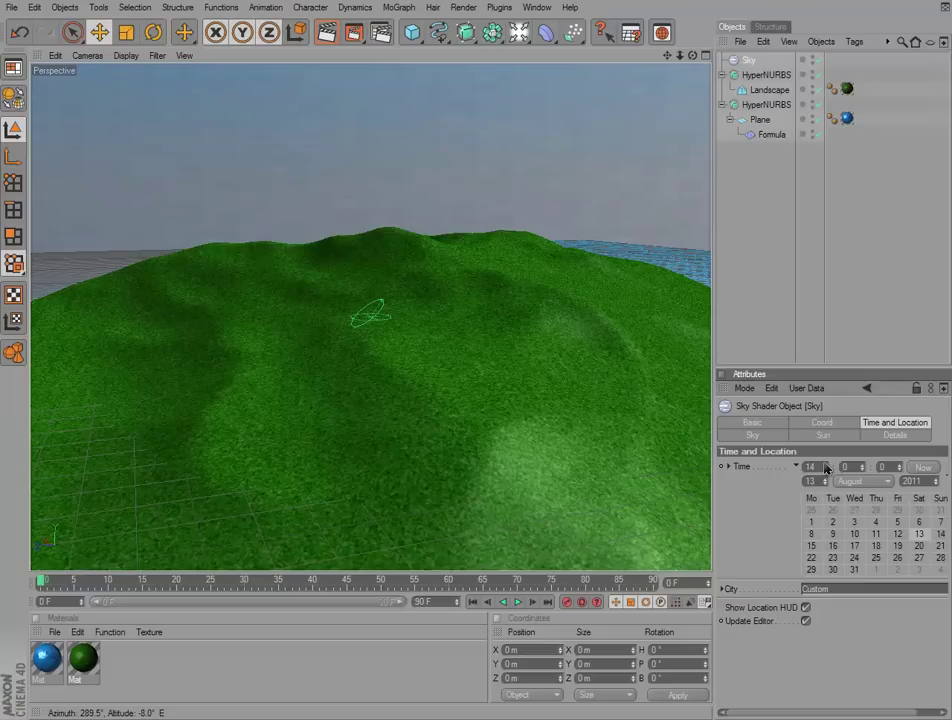
left_click(824, 467)
left_click(825, 468)
left_click(826, 469)
left_click(824, 467)
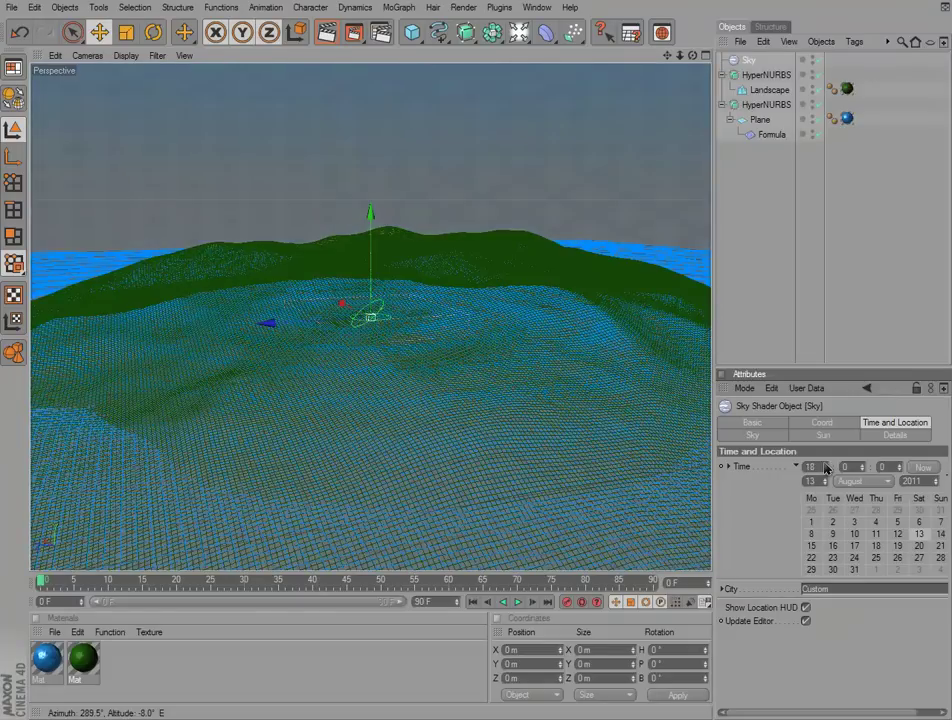
left_click(824, 467)
left_click(824, 467)
left_click(824, 467)
left_click(824, 467)
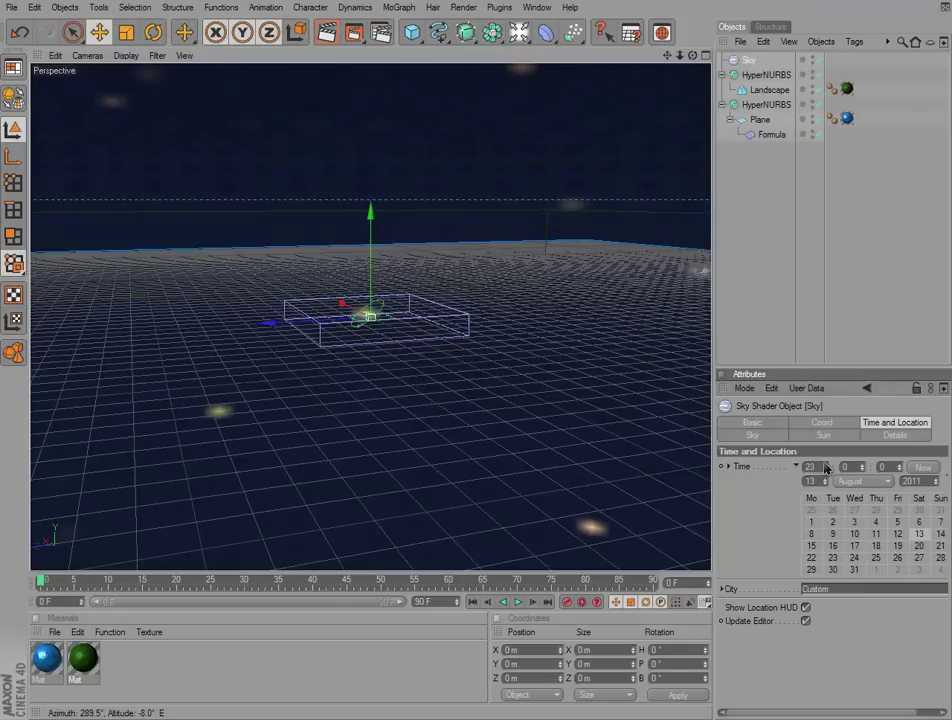
left_click(825, 468)
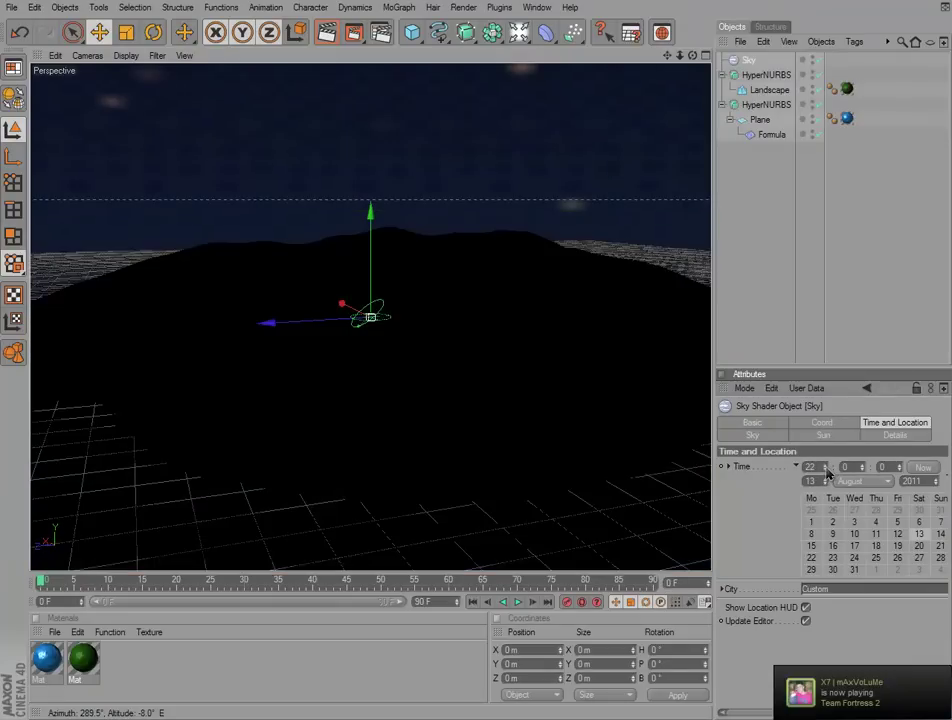
Step: Render a preview of the night scene, then clear it back to the editor view
left_click(327, 33)
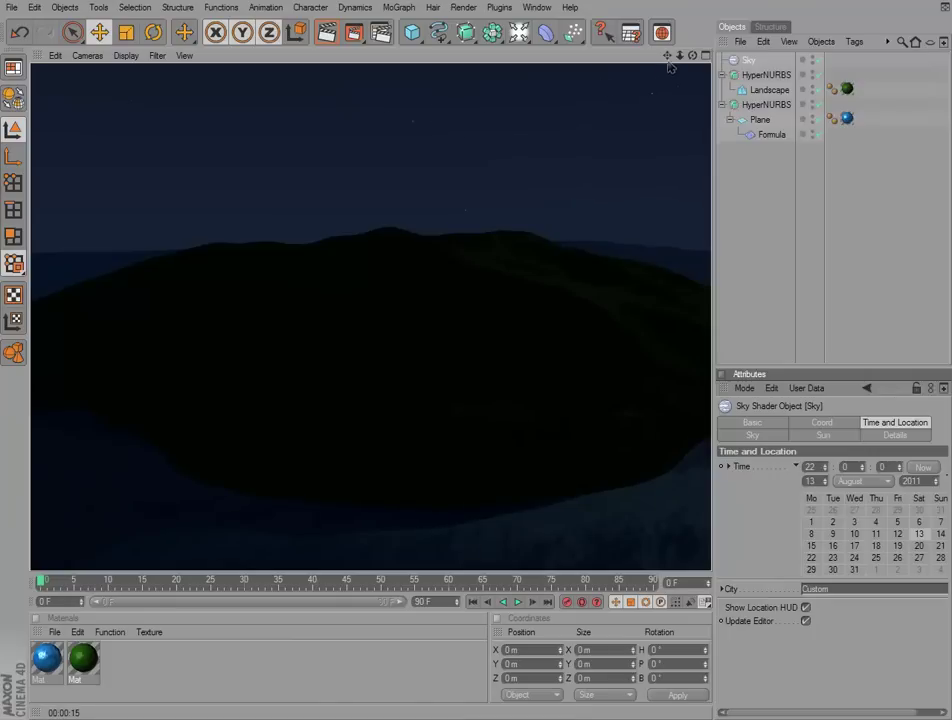
left_click_drag(690, 62, 478, 355)
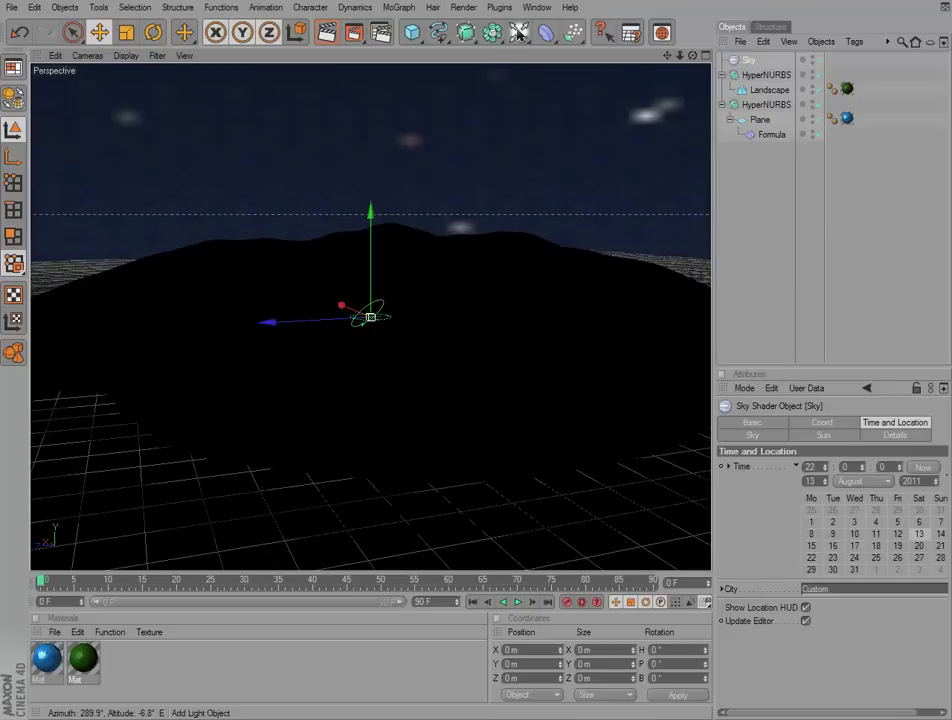
Step: Add a 100 m sphere and lift it high into the sky behind the hill
left_click(411, 32)
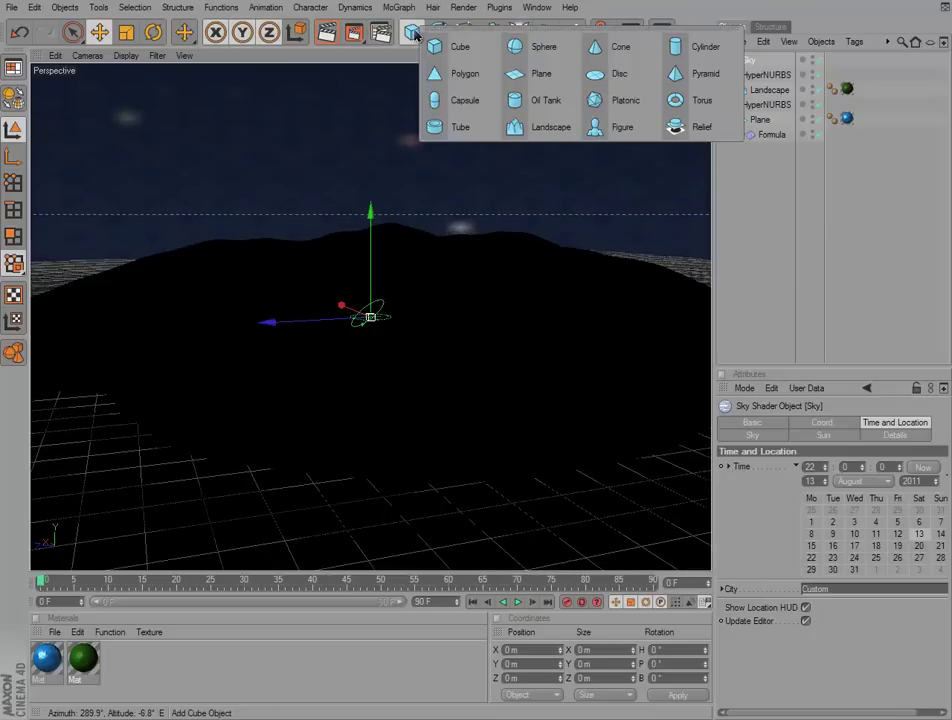
left_click(541, 47)
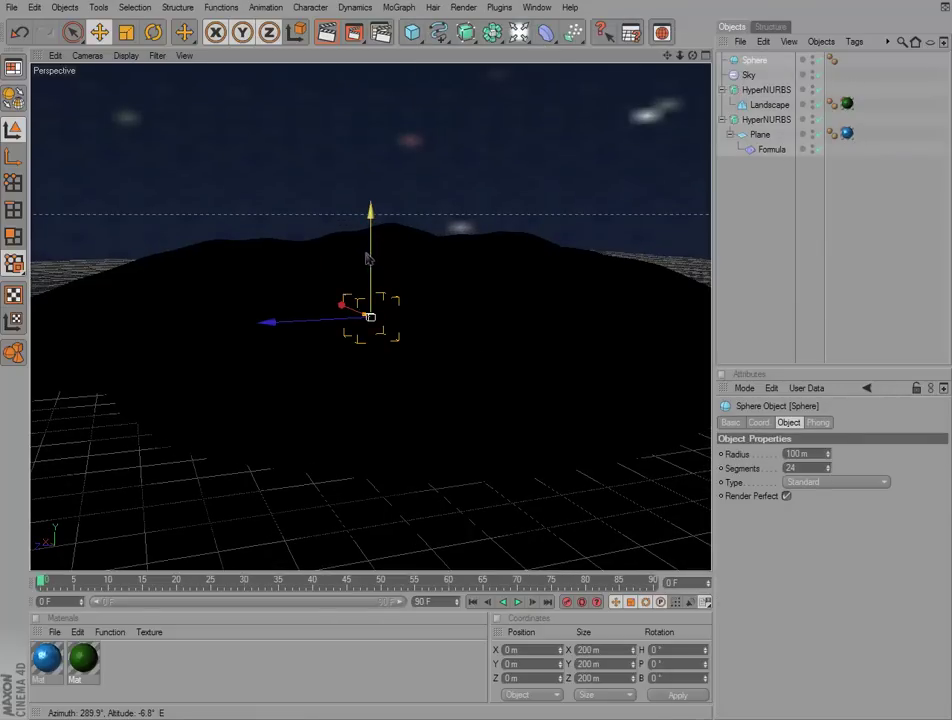
left_click_drag(472, 329, 477, 356)
left_click_drag(473, 305, 478, 357)
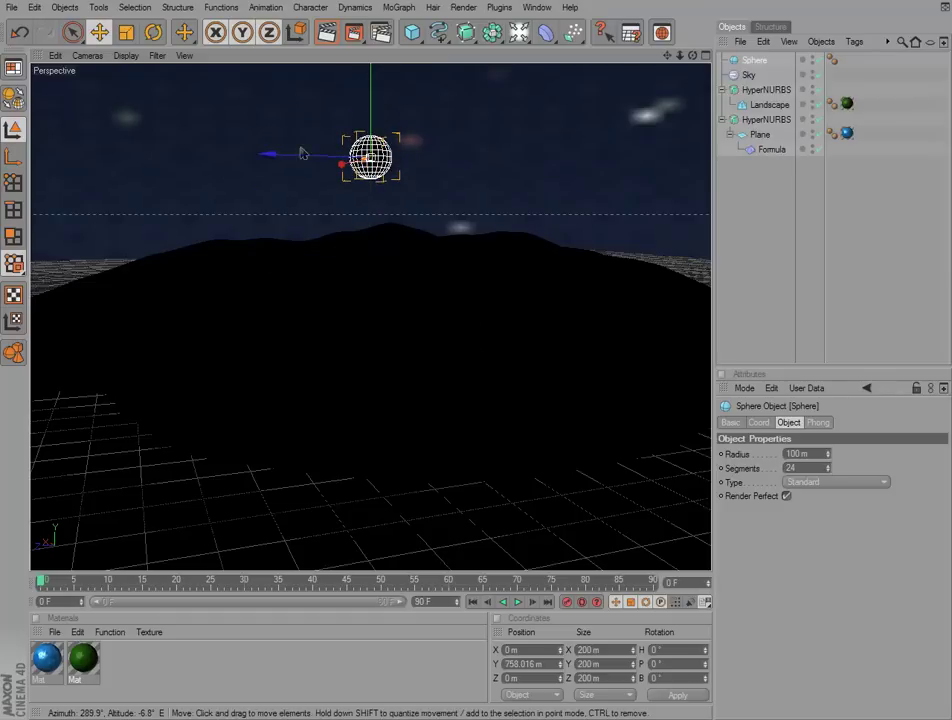
mouse_move(302, 152)
left_mouse_down()
mouse_move(478, 356)
mouse_move(560, 360)
left_mouse_up()
Step: Fine-tune the moon sphere to X 117.401, Y 758.016, Z -1640.493 m
left_click(153, 32)
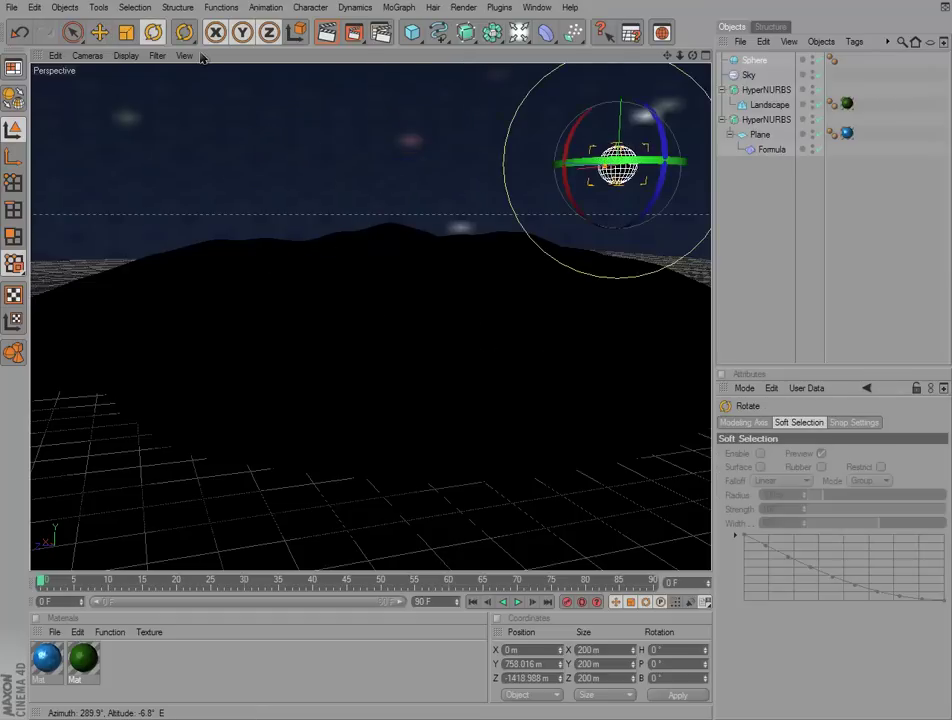
left_click(126, 32)
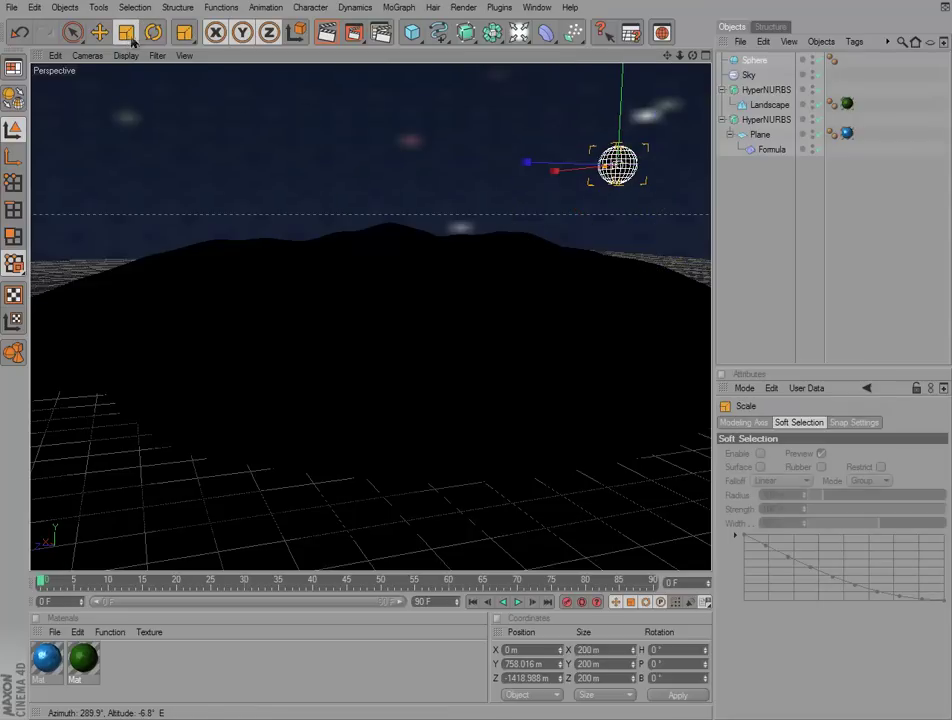
left_click(99, 32)
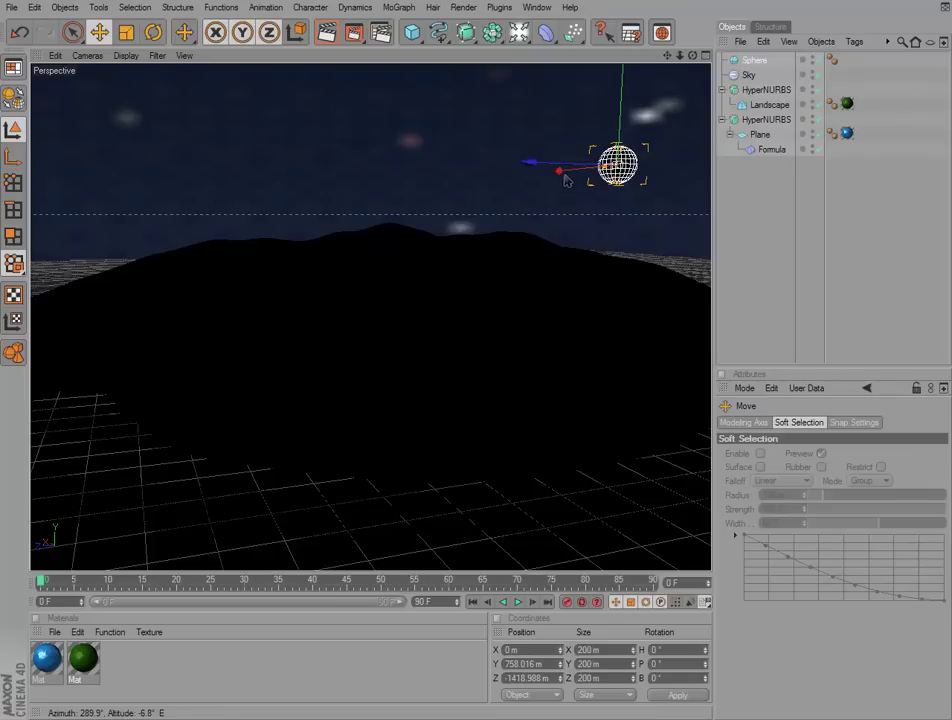
left_click_drag(564, 178, 547, 177)
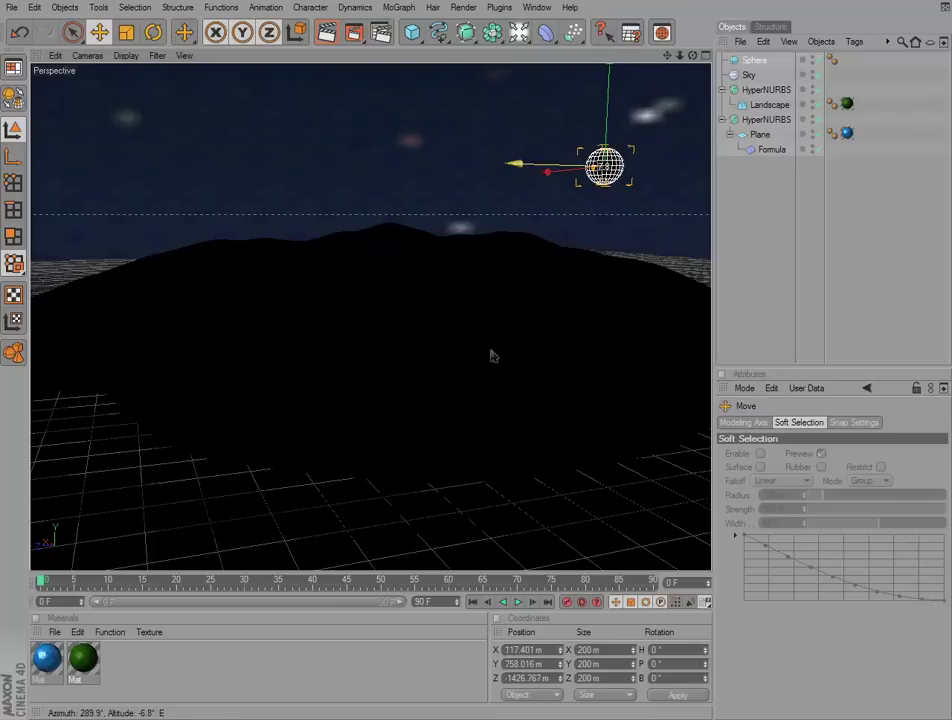
left_click_drag(491, 355, 485, 355)
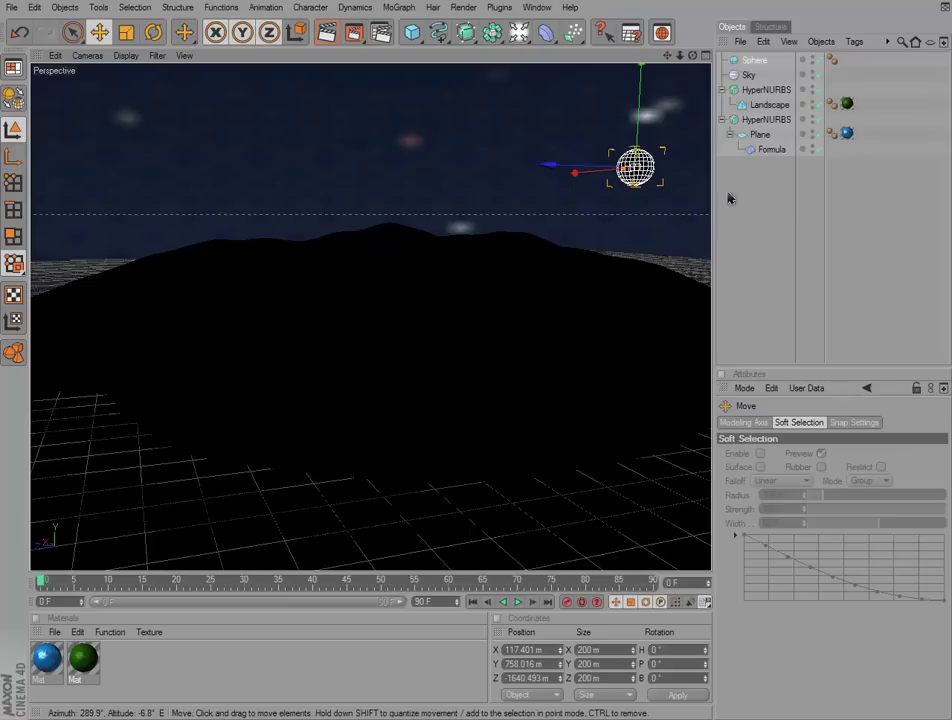
left_click(744, 207)
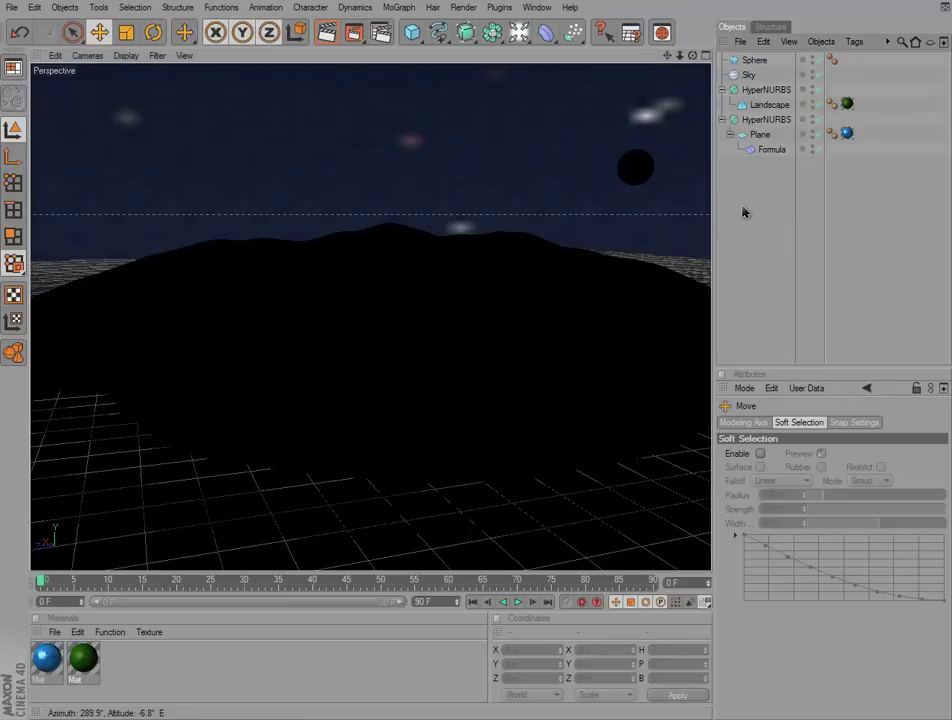
left_click(645, 172)
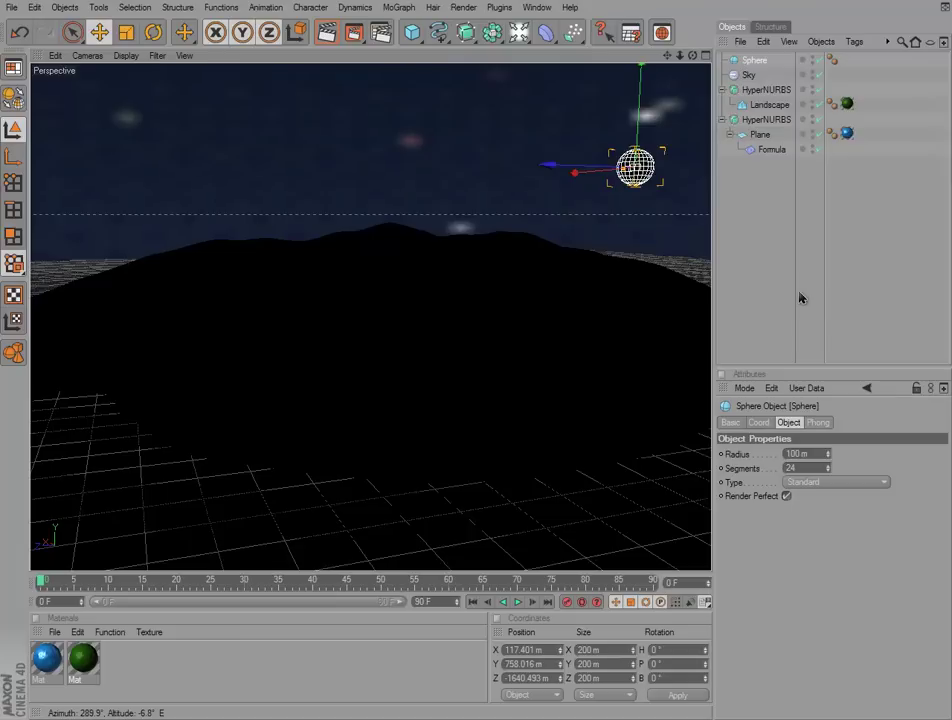
mouse_move(691, 55)
left_mouse_down()
mouse_move(476, 355)
mouse_move(404, 346)
mouse_move(612, 367)
mouse_move(477, 356)
left_mouse_up()
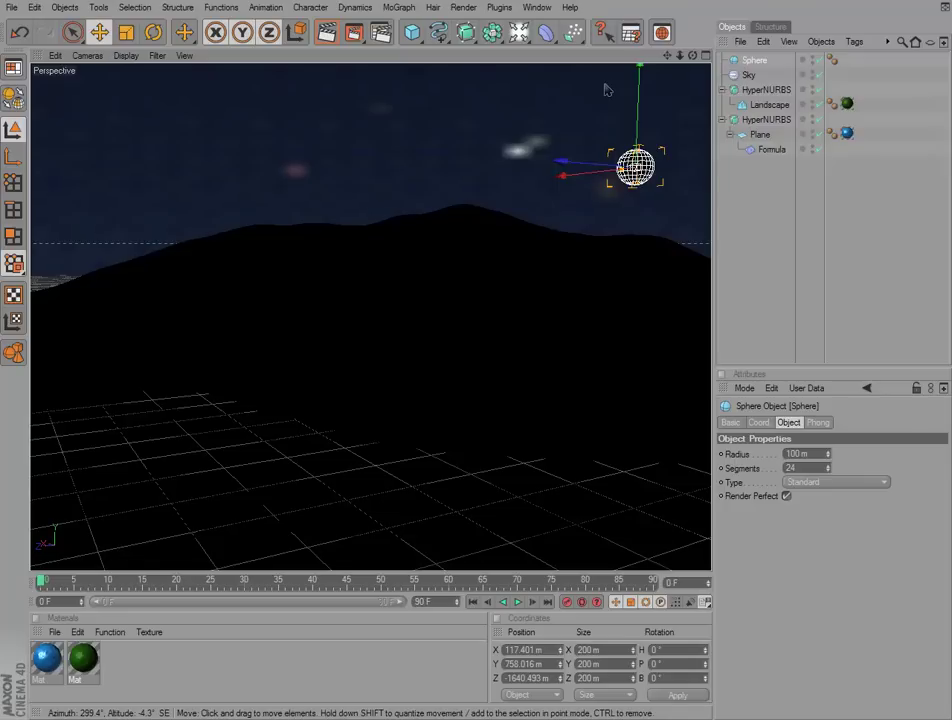
Step: Create a new grey material for the moon and open it in the Material Editor
double_click(125, 670)
left_click(83, 658)
left_click(48, 668)
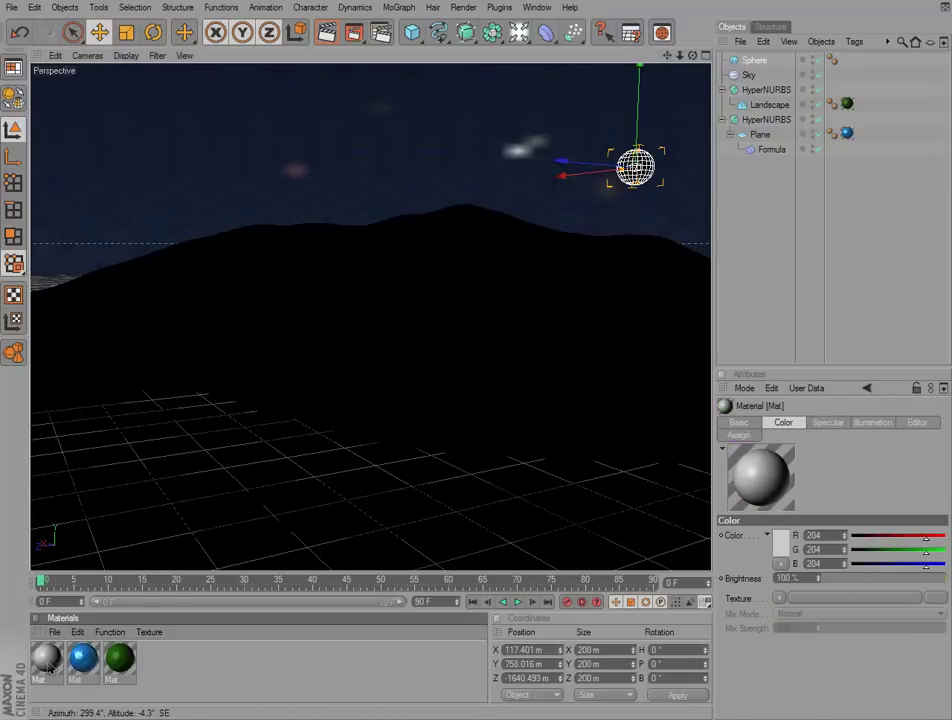
double_click(47, 665)
left_click(279, 220)
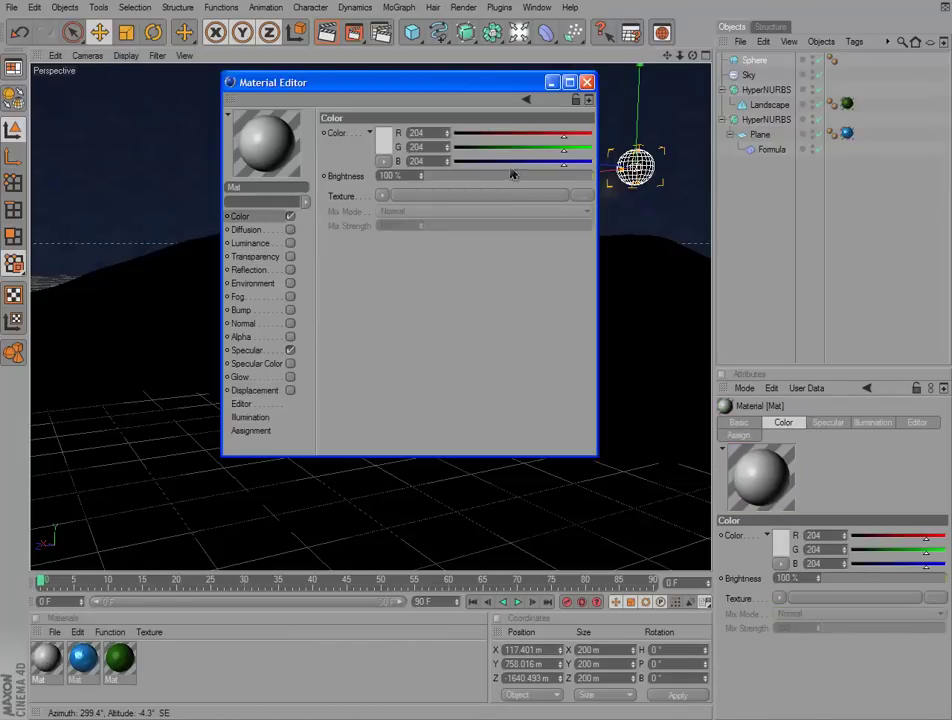
Step: Enable the Normal channel with GrassTexture_NRM at 57% strength
left_click(290, 323)
left_click(588, 217)
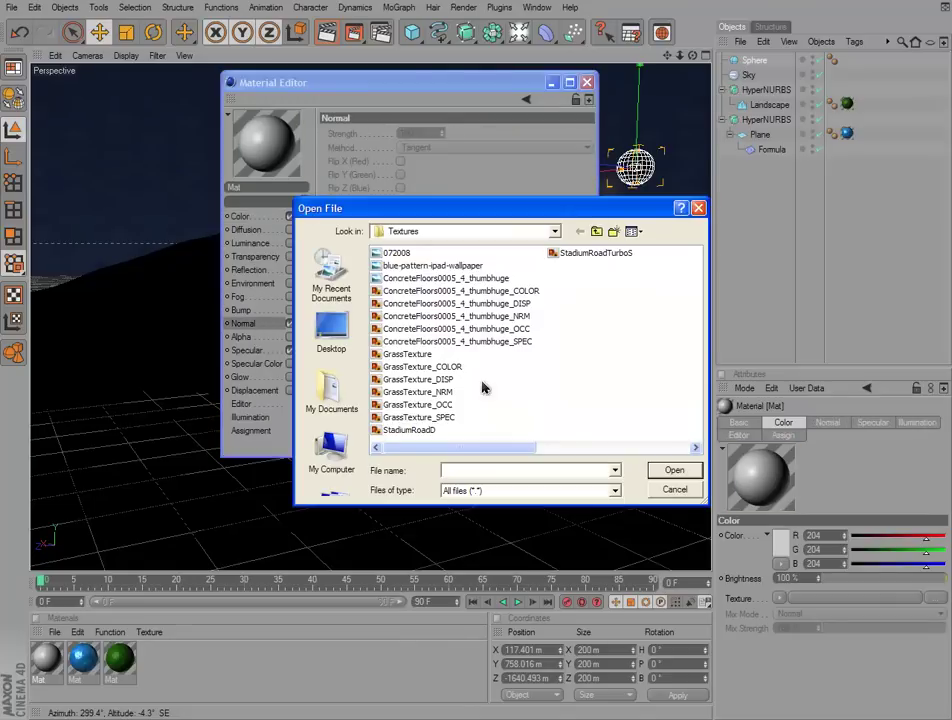
double_click(430, 392)
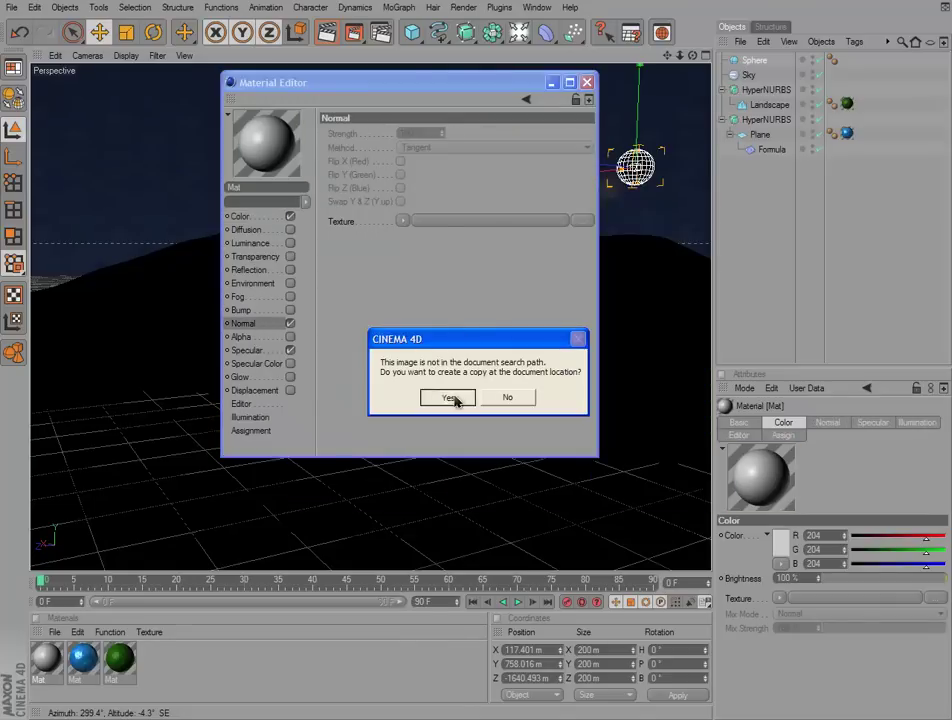
left_click(450, 396)
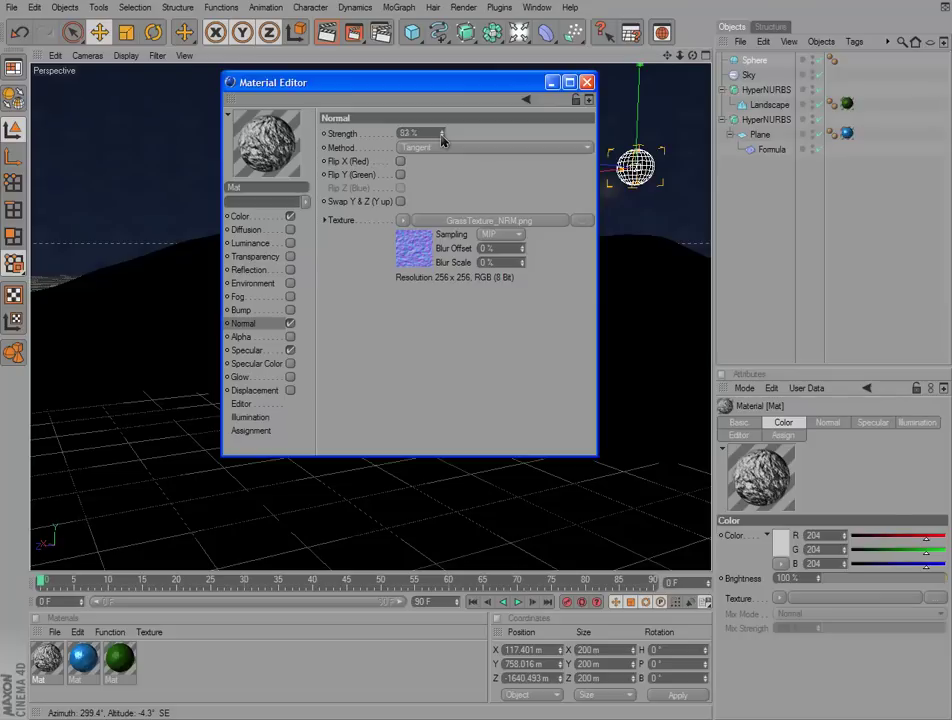
left_click_drag(442, 137, 442, 139)
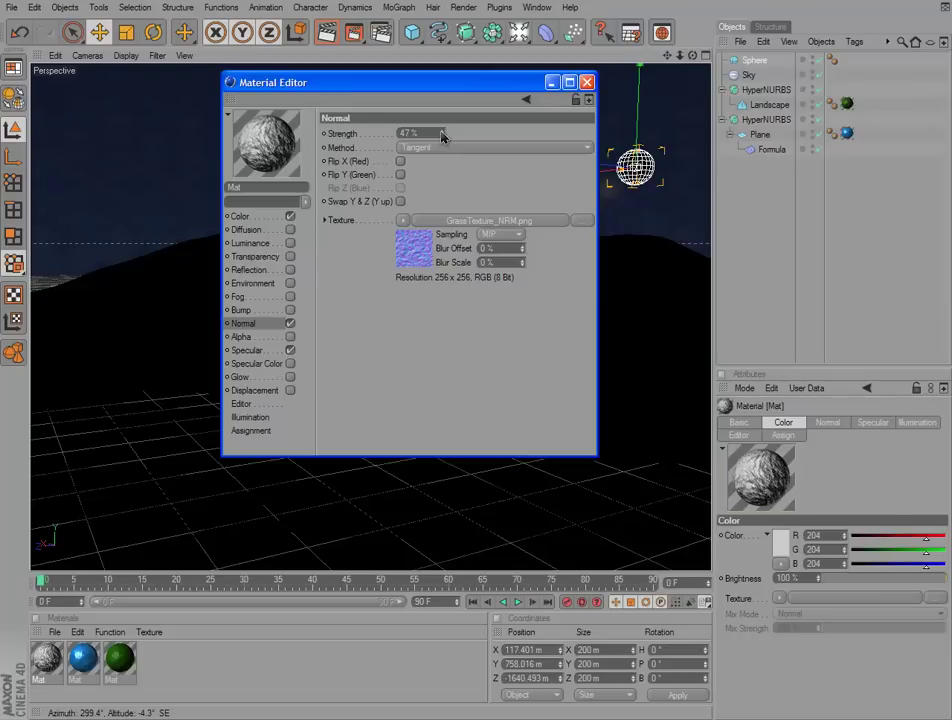
Step: Enable Displacement with GrassTexture_DISP at 16% strength
left_click(256, 390)
left_click(290, 390)
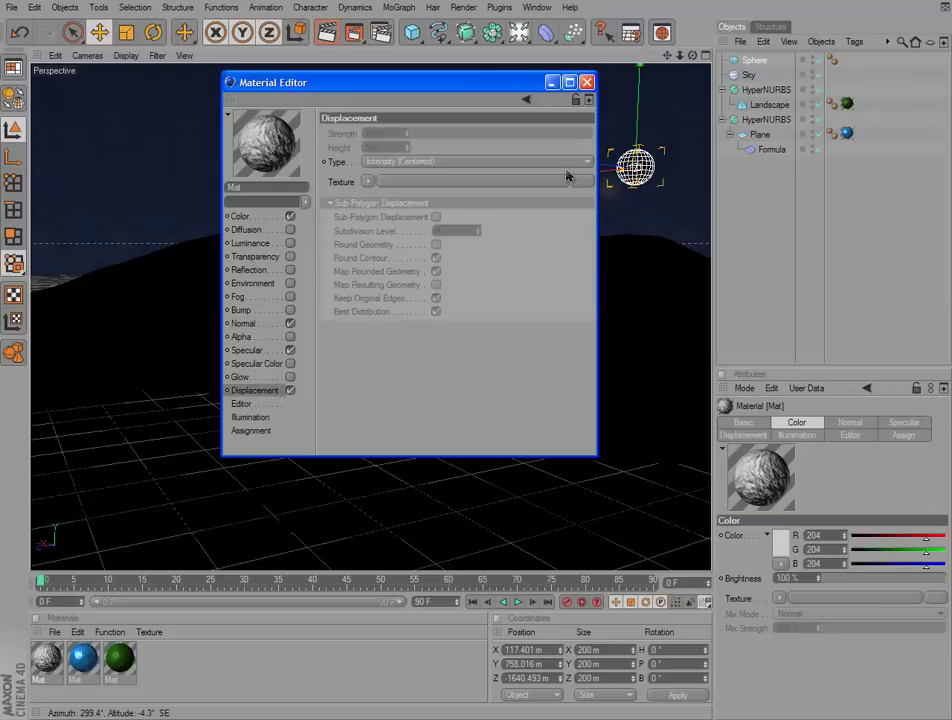
left_click(580, 181)
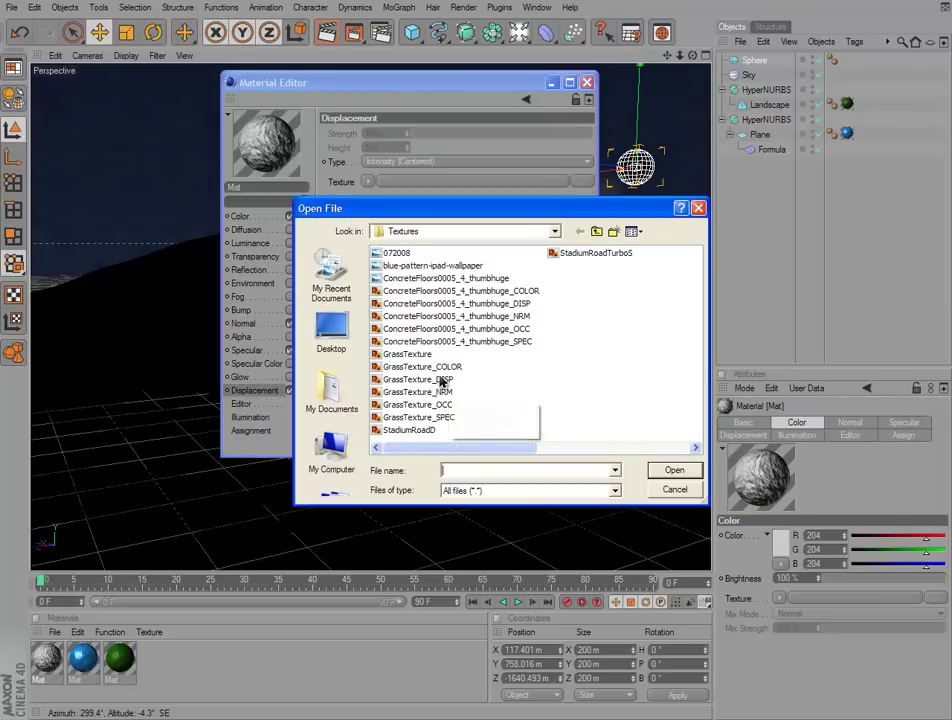
double_click(442, 379)
left_click(443, 398)
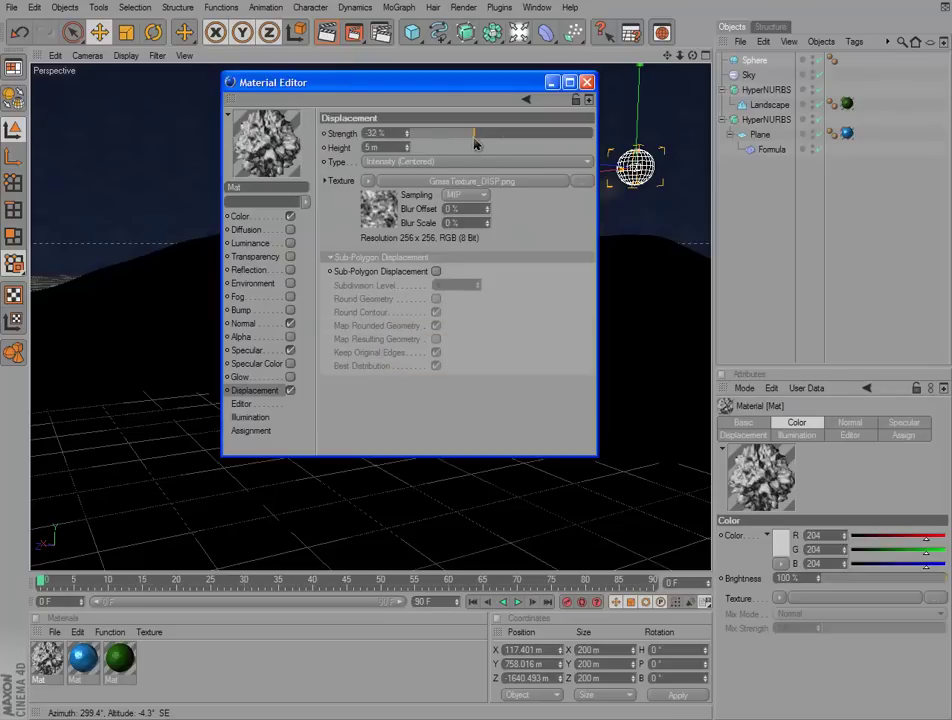
left_click_drag(476, 134, 500, 134)
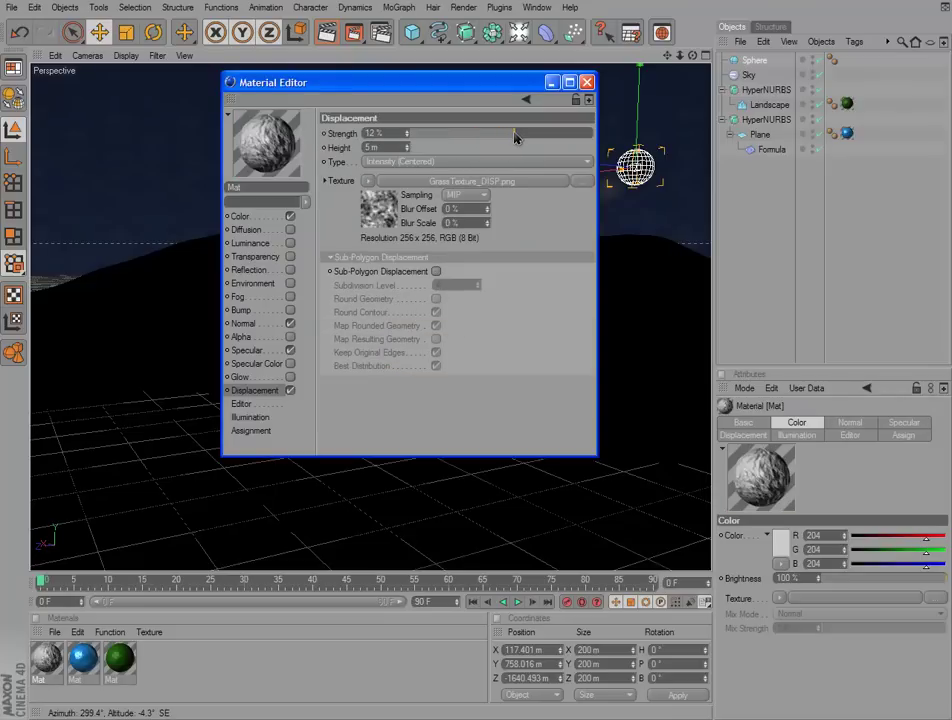
left_click_drag(515, 134, 519, 134)
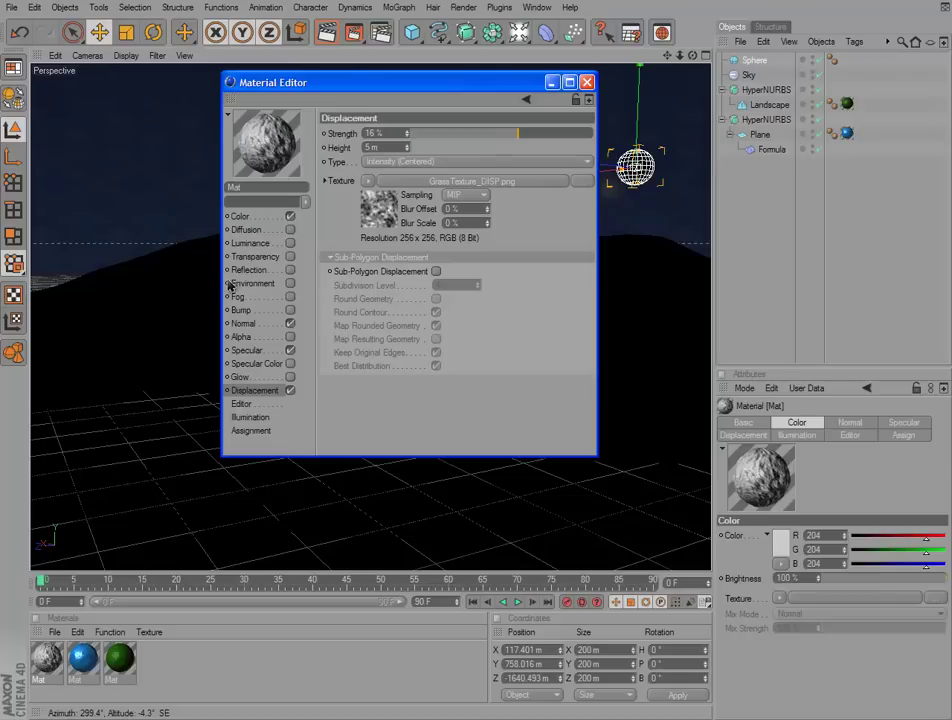
Step: Turn on Glow with a 9 m radius and close the Material Editor
left_click(290, 377)
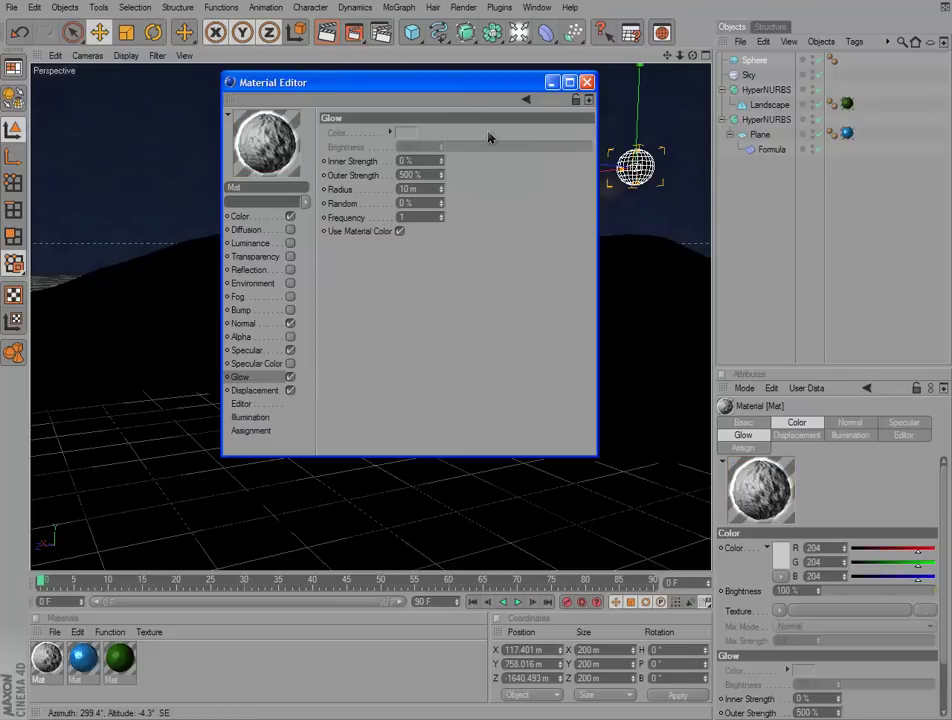
left_click_drag(386, 106, 411, 132)
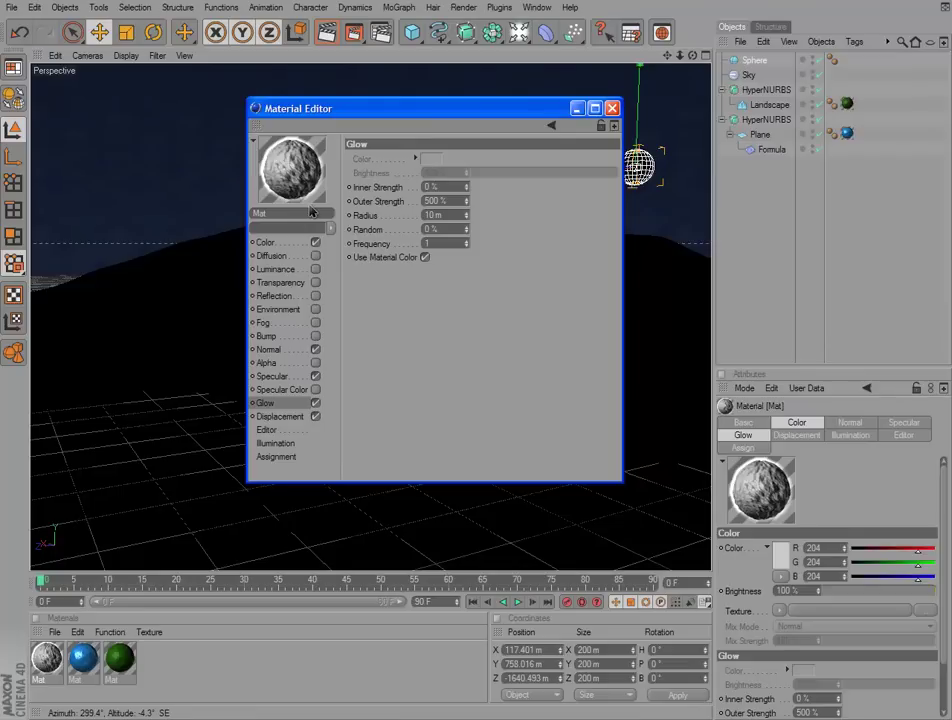
left_click(467, 219)
left_click(612, 108)
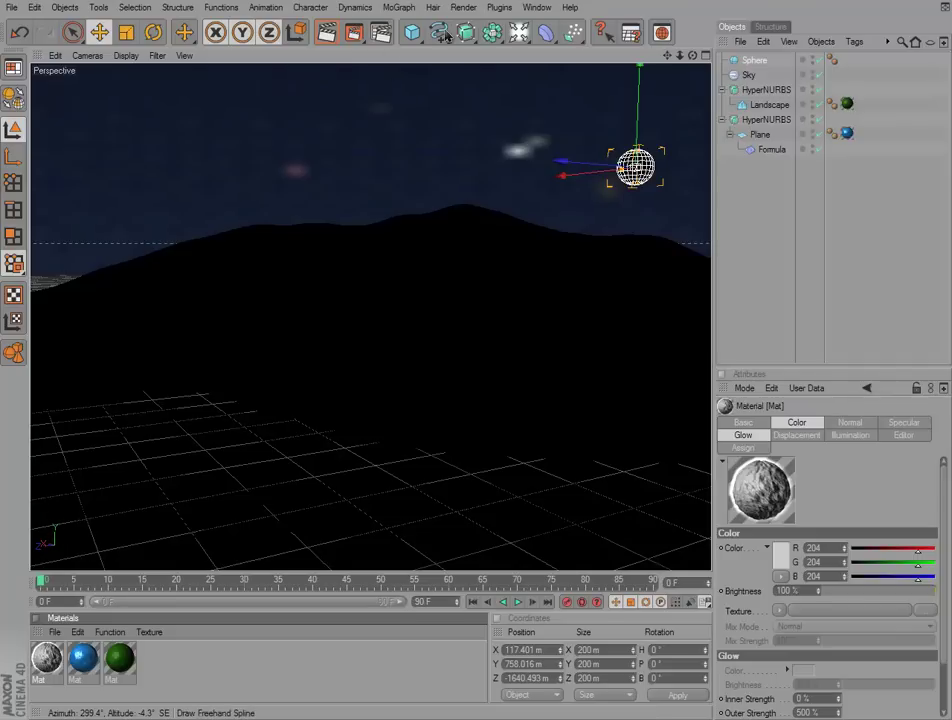
Step: Add a spot light to the scene, undoing its accidental move
left_click(519, 33)
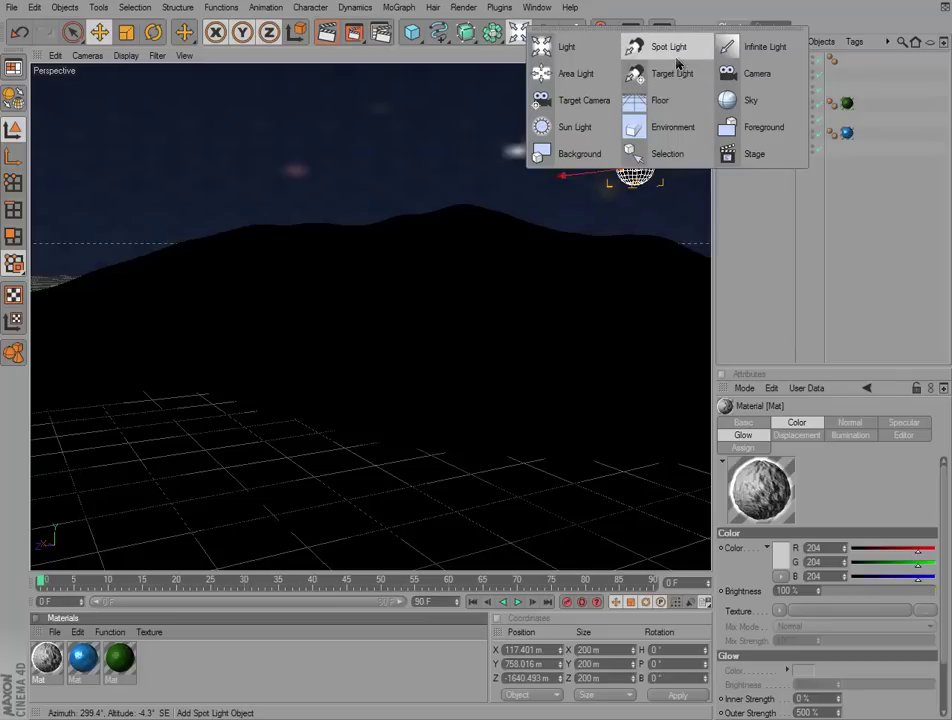
left_click(677, 63)
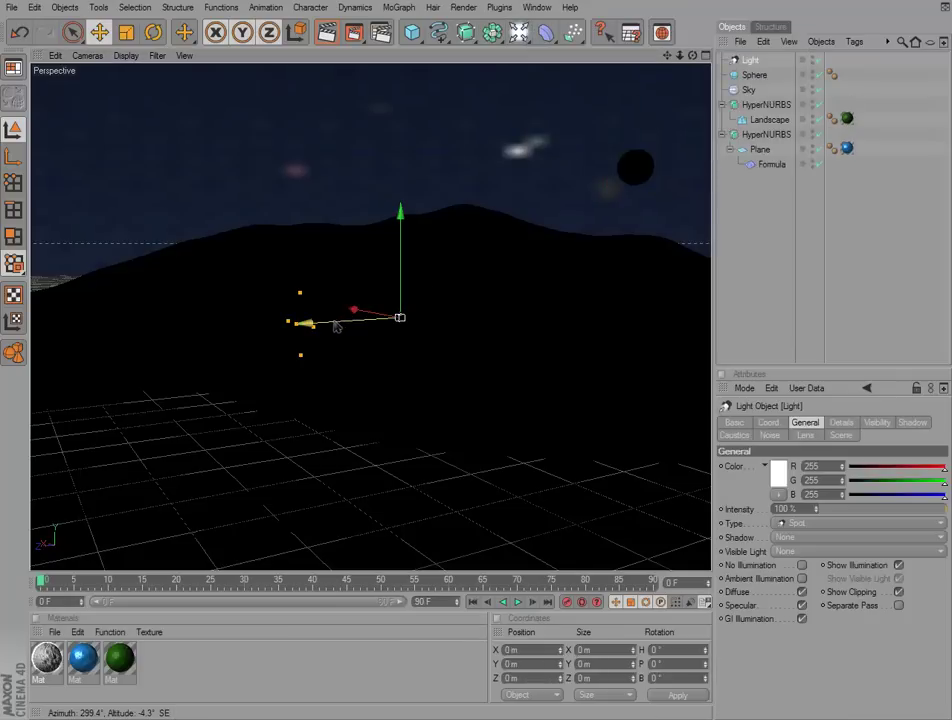
mouse_move(337, 327)
left_mouse_down()
mouse_move(478, 356)
mouse_move(274, 223)
left_mouse_up()
left_click(34, 7)
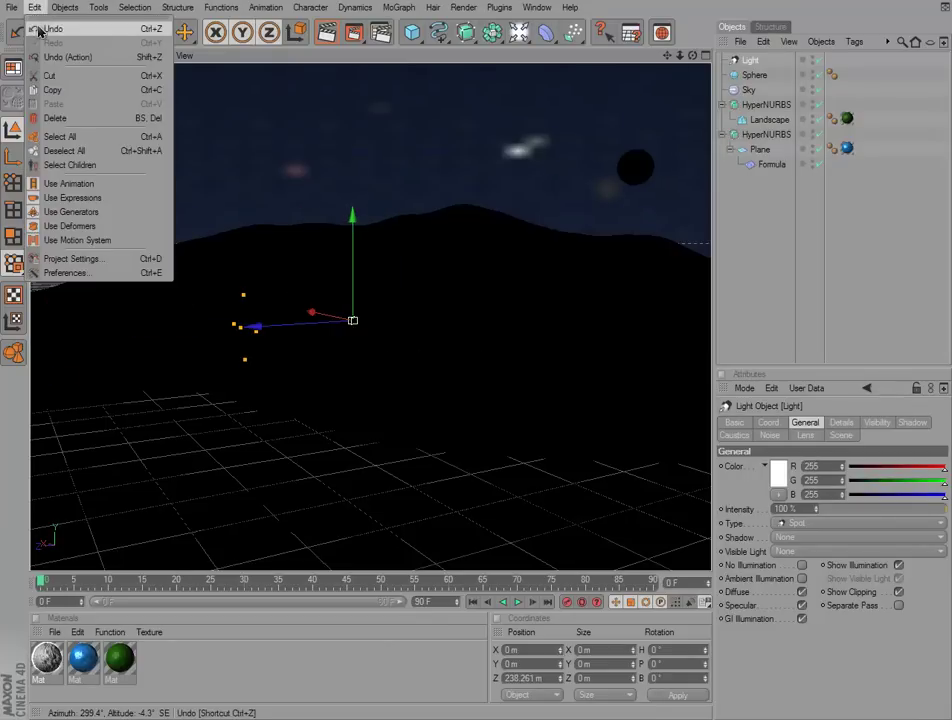
left_click(40, 30)
Step: Add an omni light, position it in front of the hill, and render the view
left_click(516, 34)
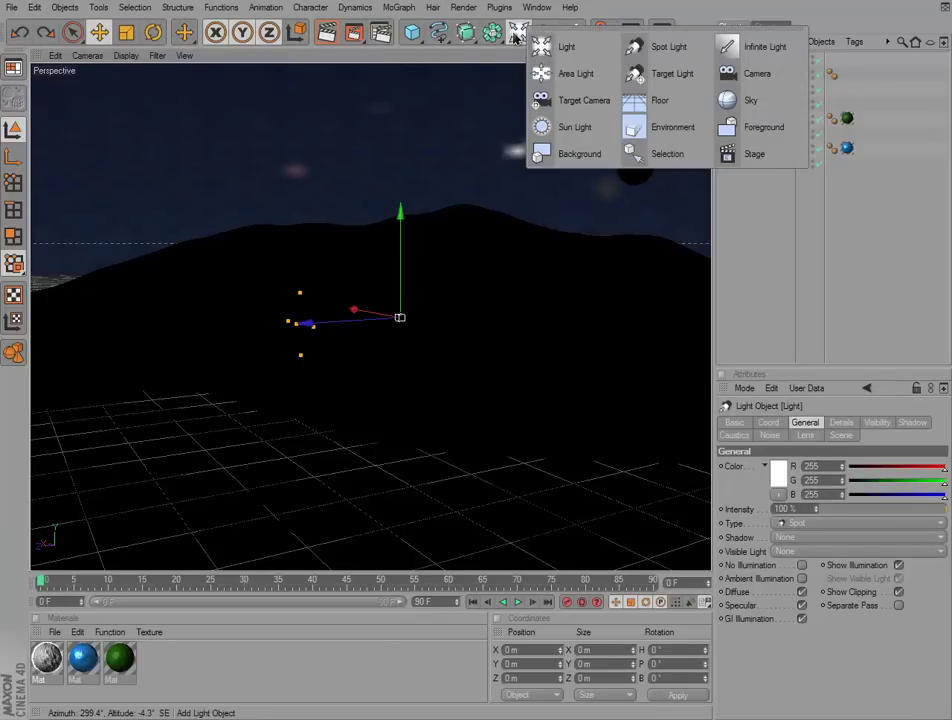
left_click(560, 46)
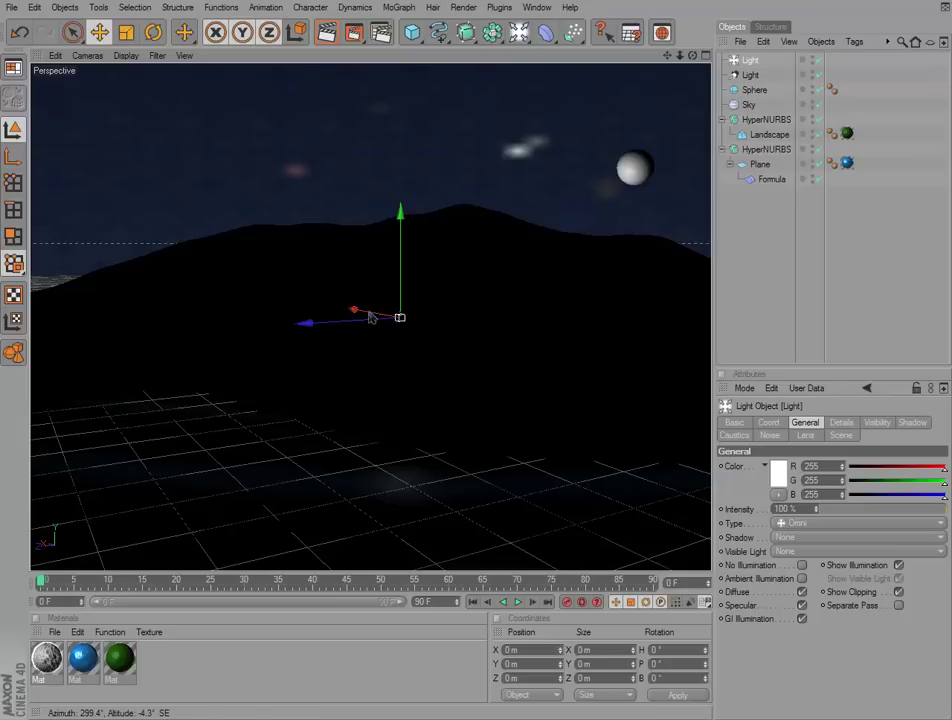
mouse_move(455, 358)
left_mouse_down()
mouse_move(478, 357)
mouse_move(476, 340)
left_mouse_up()
mouse_move(147, 385)
left_mouse_down()
mouse_move(480, 357)
mouse_move(436, 363)
left_mouse_up()
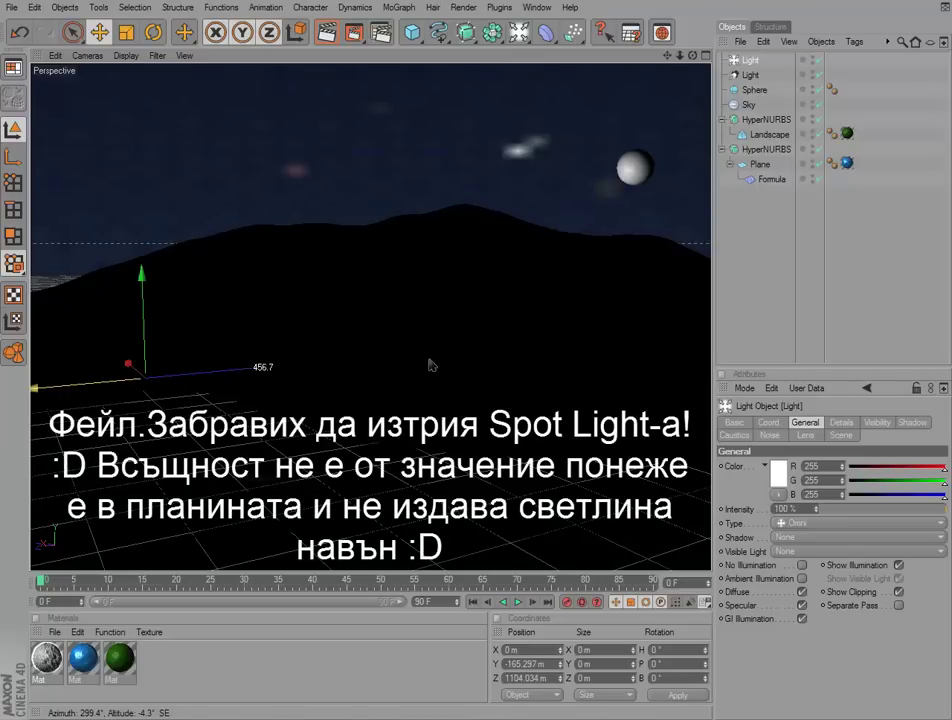
mouse_move(142, 289)
left_mouse_down()
mouse_move(478, 377)
mouse_move(478, 355)
mouse_move(478, 380)
mouse_move(478, 358)
left_mouse_up()
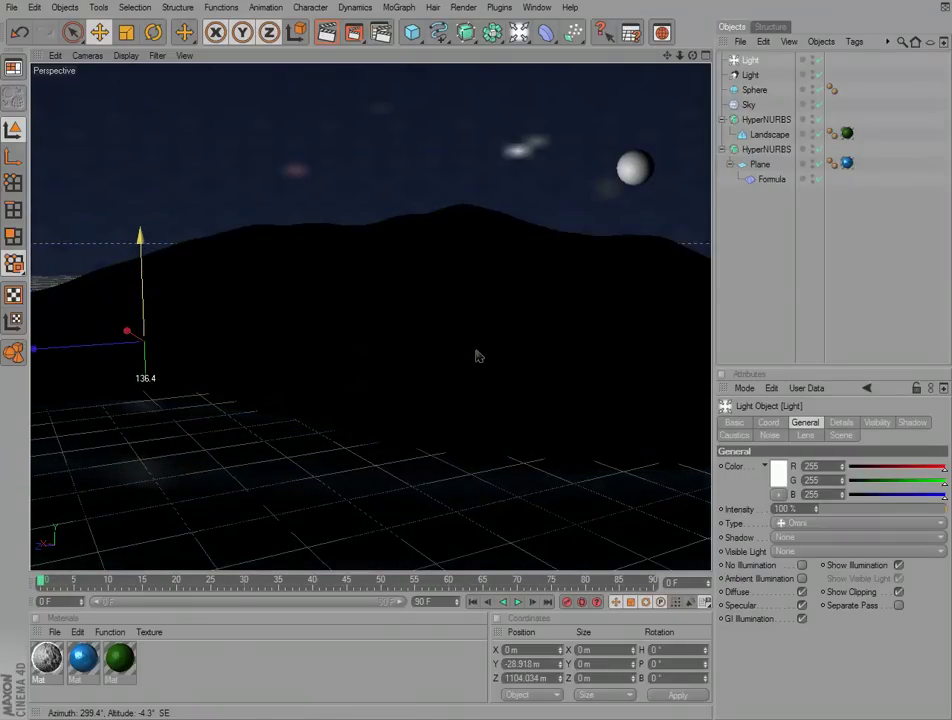
left_click(329, 40)
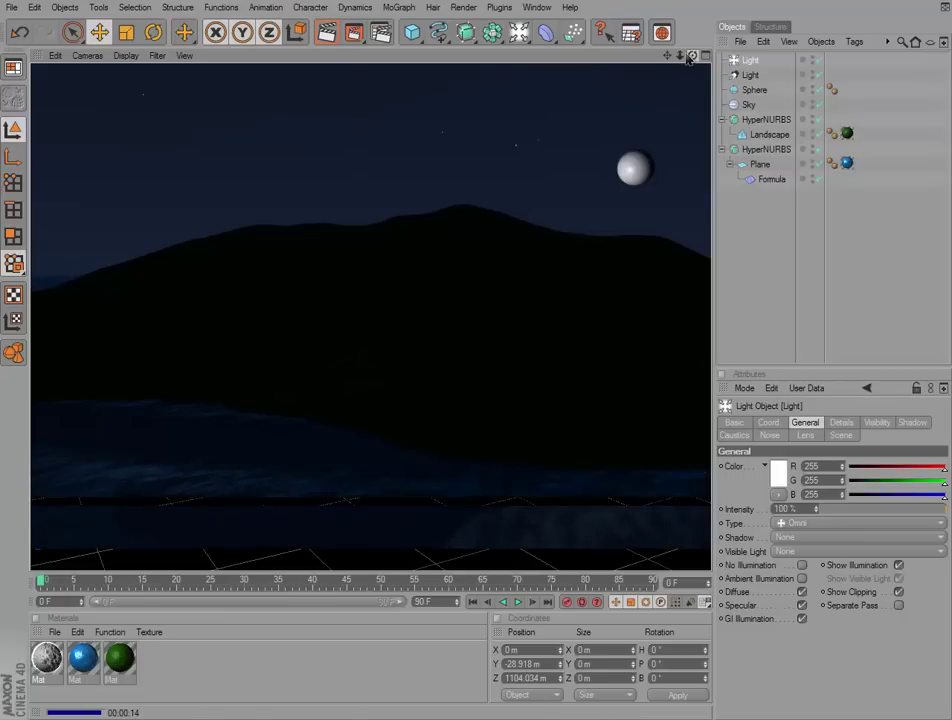
Step: Raise the omni light, apply the grey Mat to the moon sphere, and render
key("Escape")
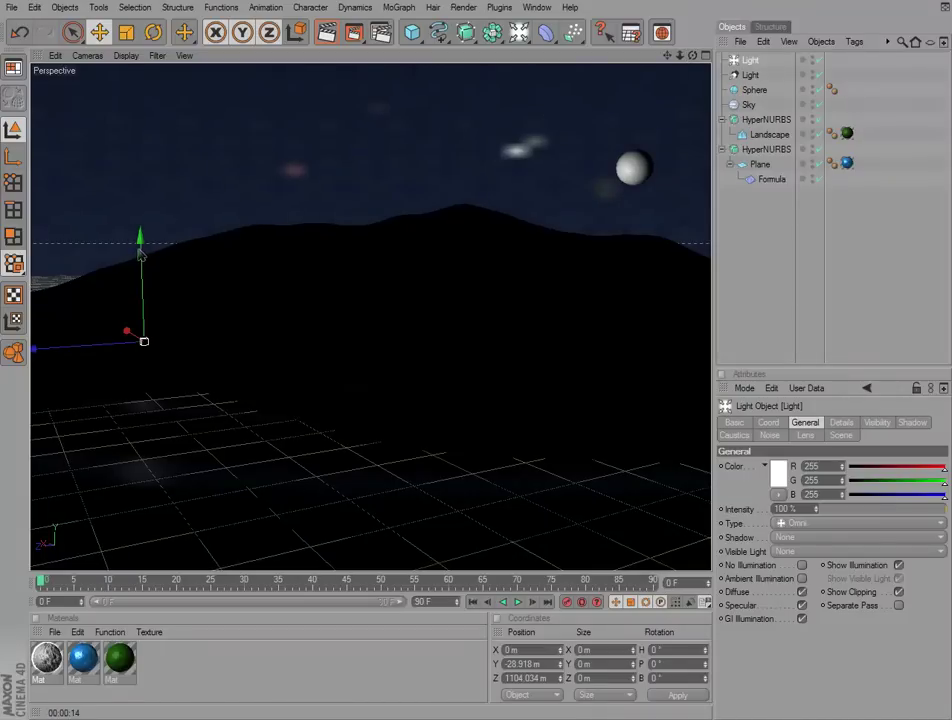
mouse_move(477, 356)
left_mouse_down()
mouse_move(478, 329)
mouse_move(478, 350)
left_mouse_up()
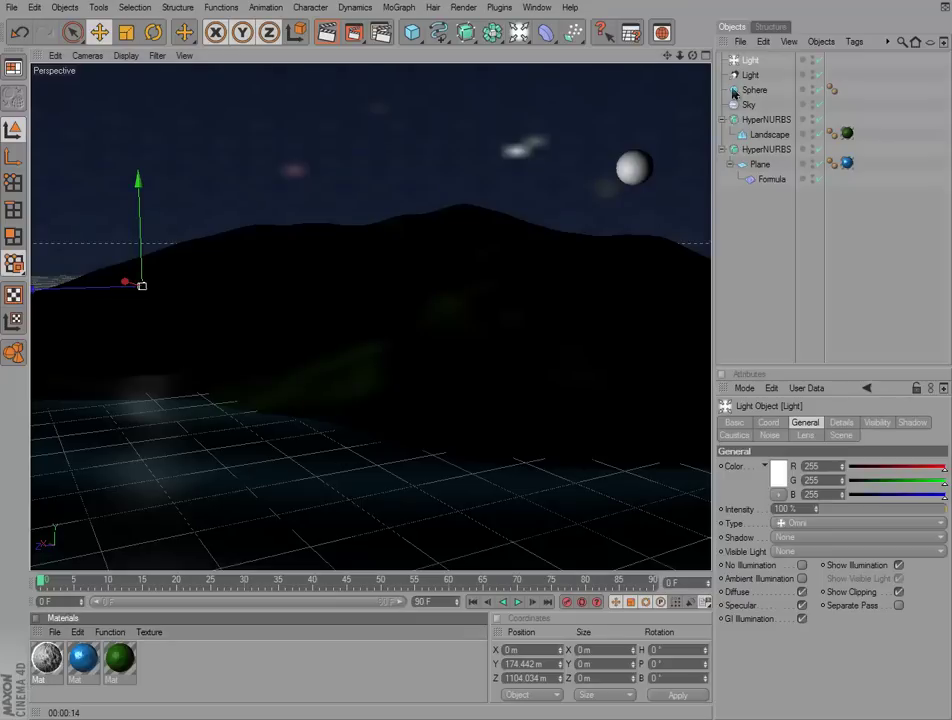
left_click_drag(748, 92, 748, 92)
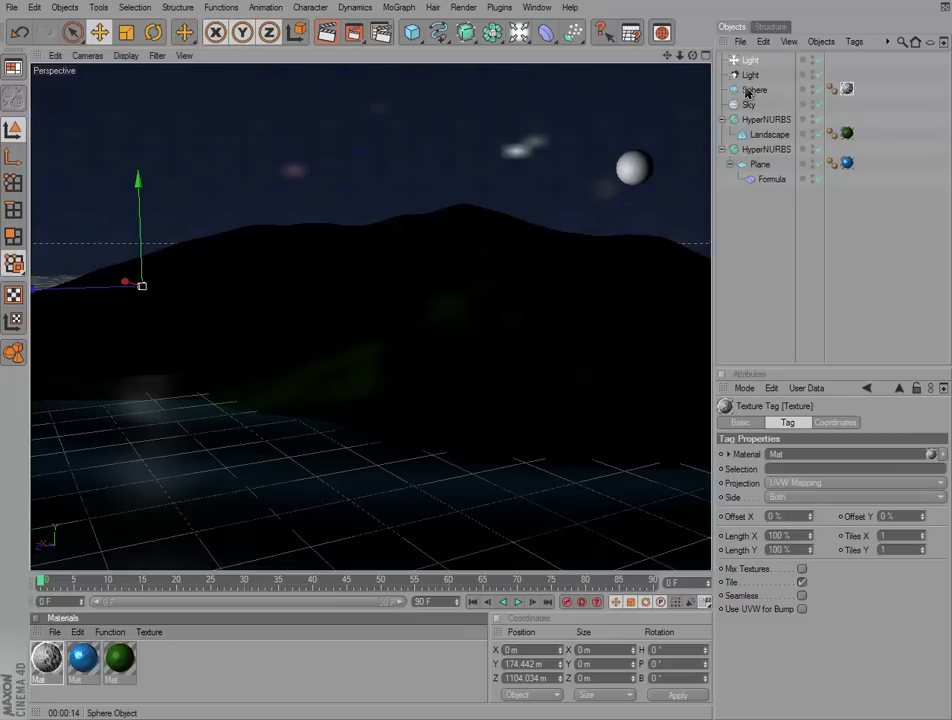
left_click(748, 92)
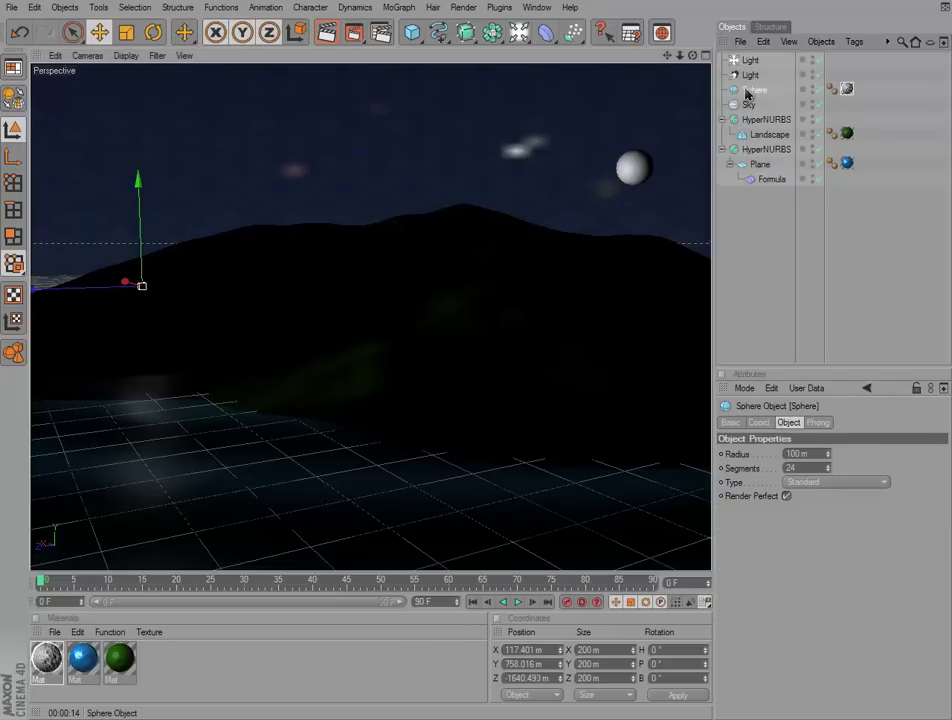
left_click(330, 34)
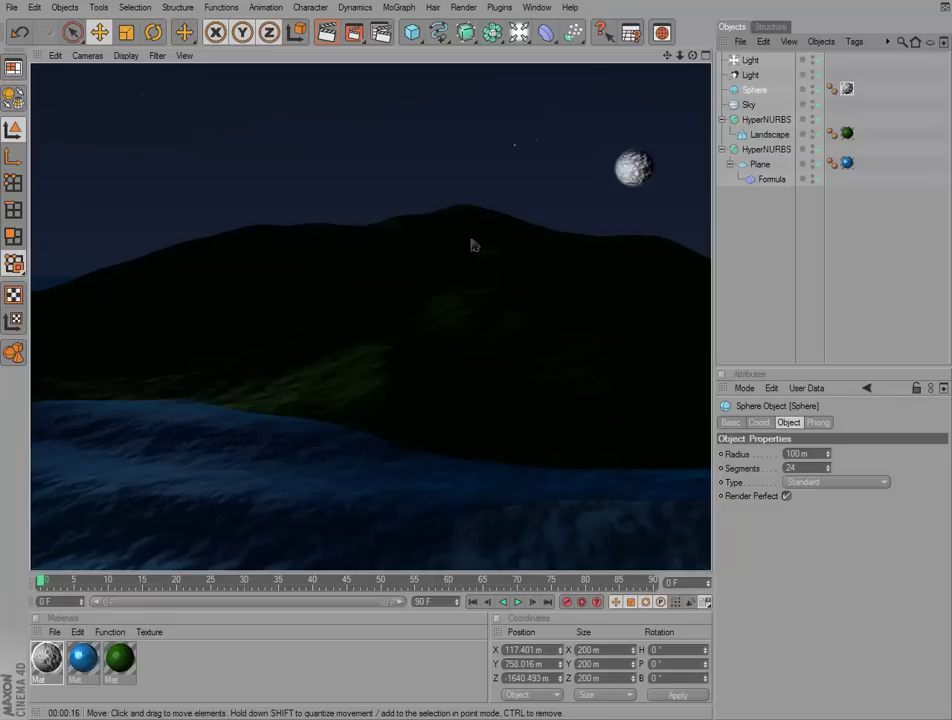
Step: Move the spot light across the hill, then clear the selection for a clean render
left_click(742, 75)
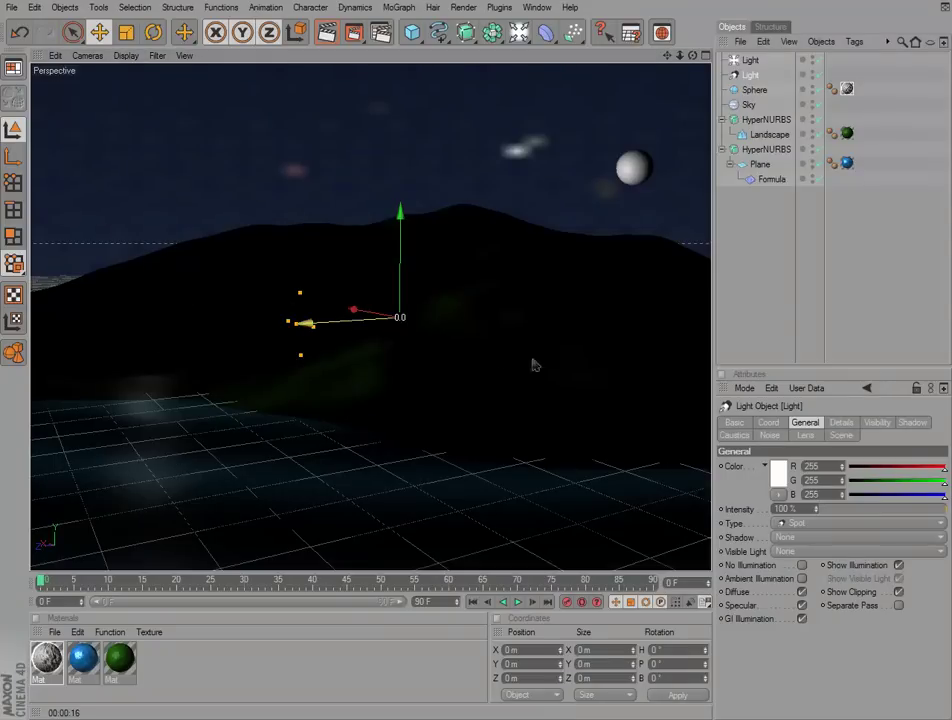
left_click_drag(533, 365, 404, 314)
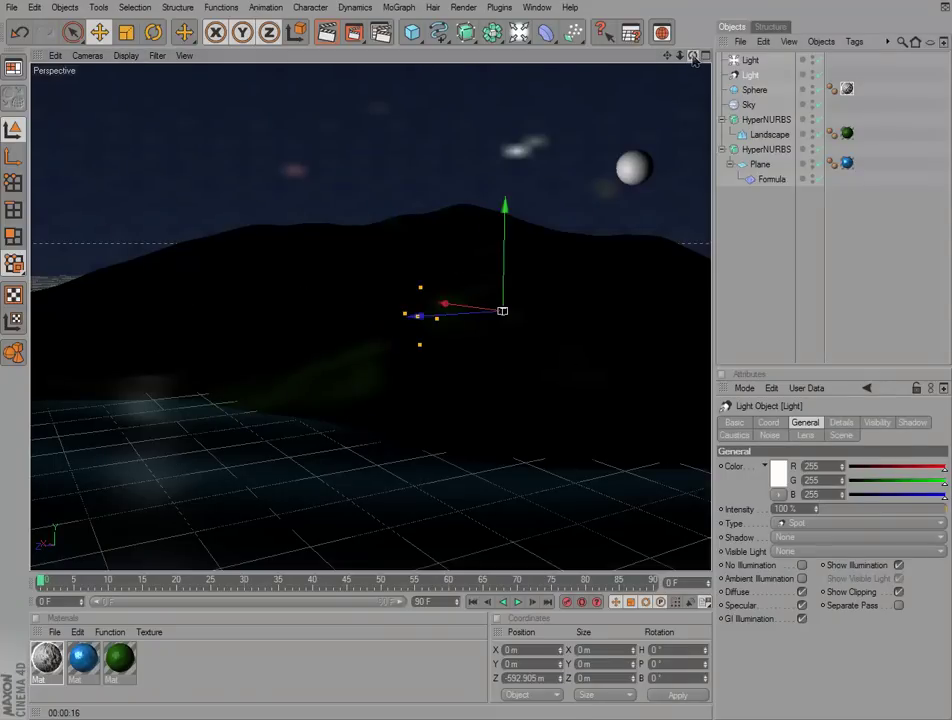
mouse_move(463, 153)
left_mouse_down("alt")
mouse_move(478, 357)
mouse_move(442, 336)
mouse_move(477, 358)
mouse_move(432, 348)
mouse_move(468, 364)
mouse_move(478, 355)
mouse_move(467, 350)
mouse_move(478, 356)
left_mouse_up("alt")
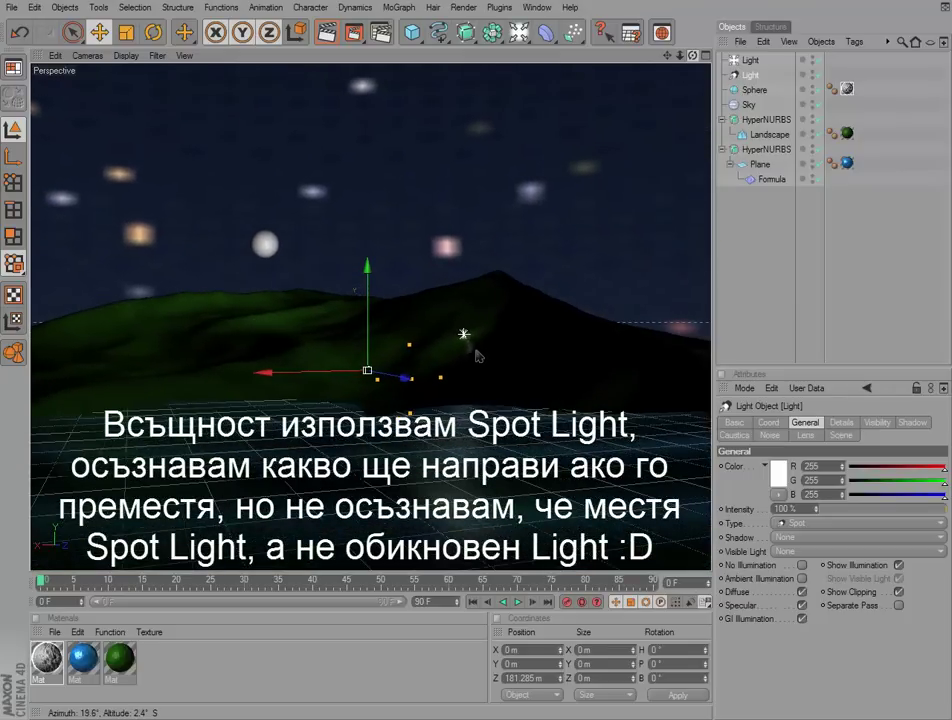
left_click(250, 200)
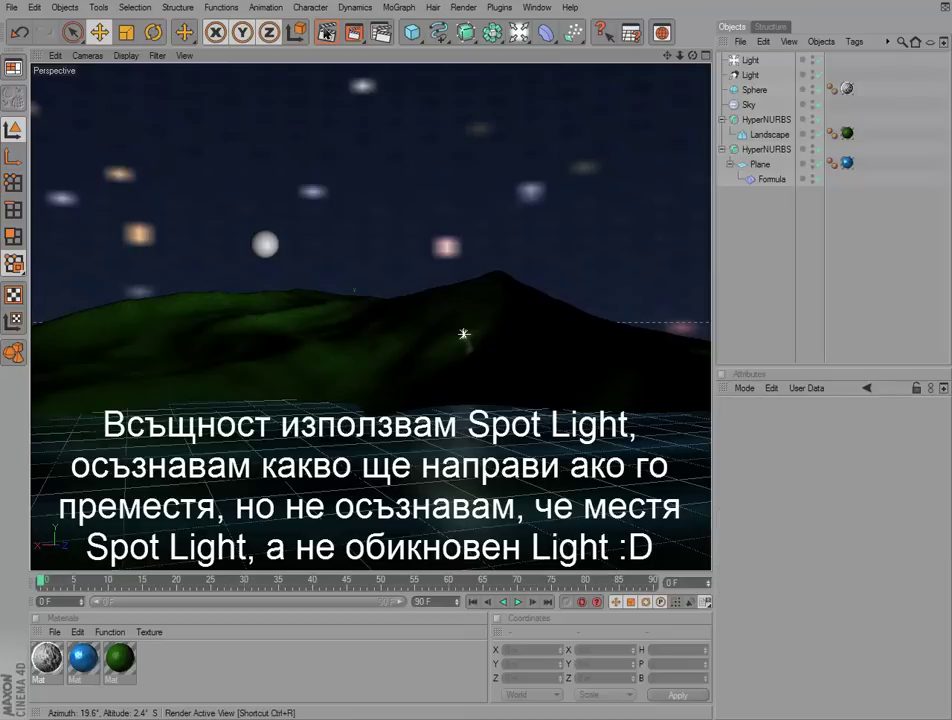